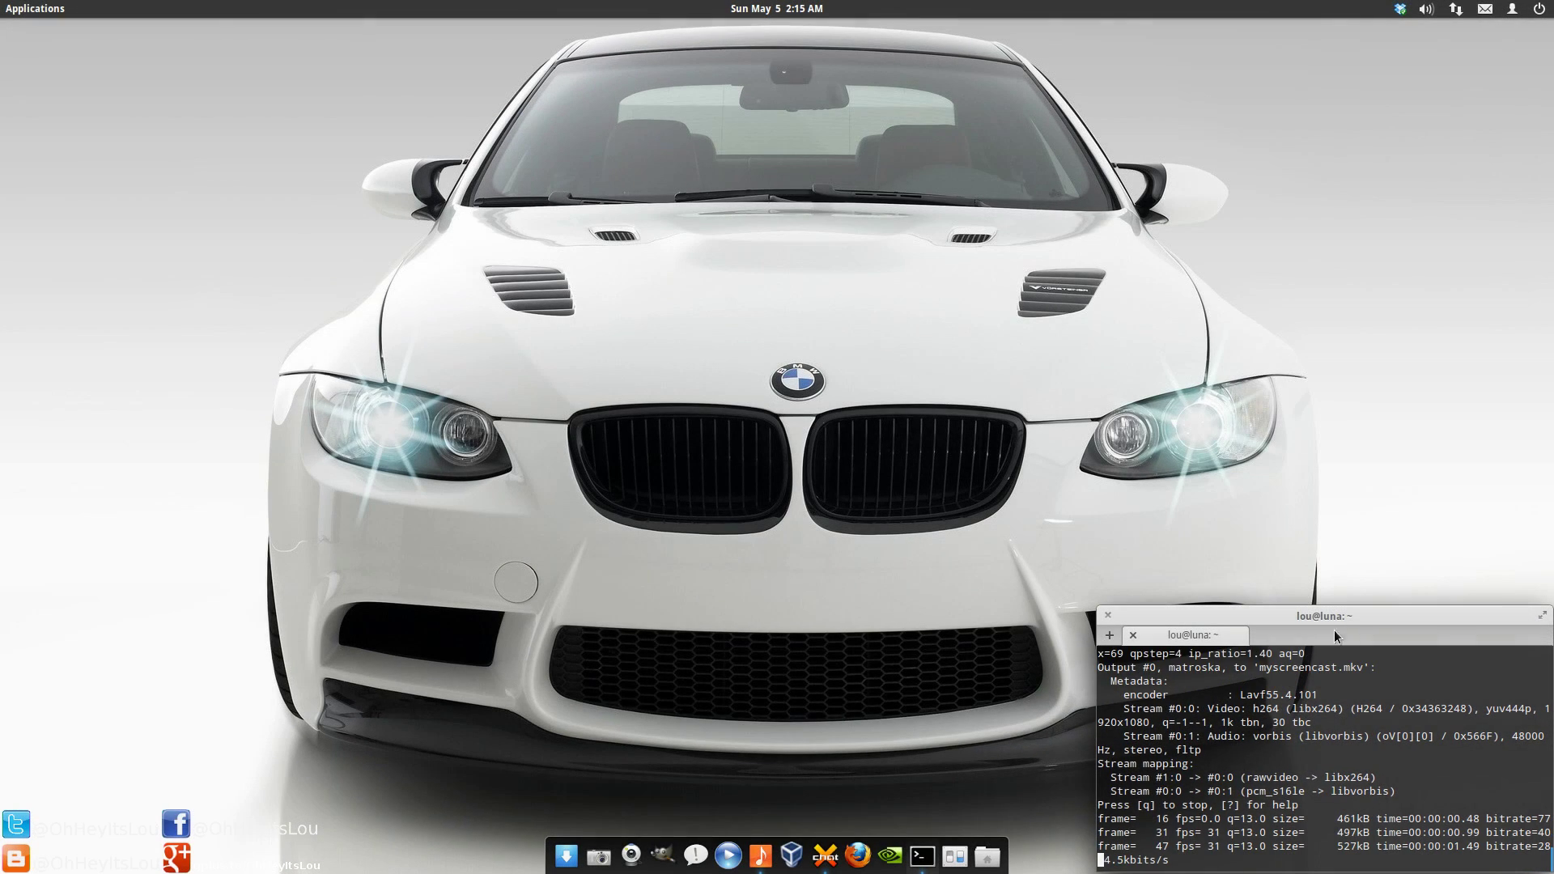
Hide the terminal window with Super+D to reveal the bare desktop and dock
key(super+d)
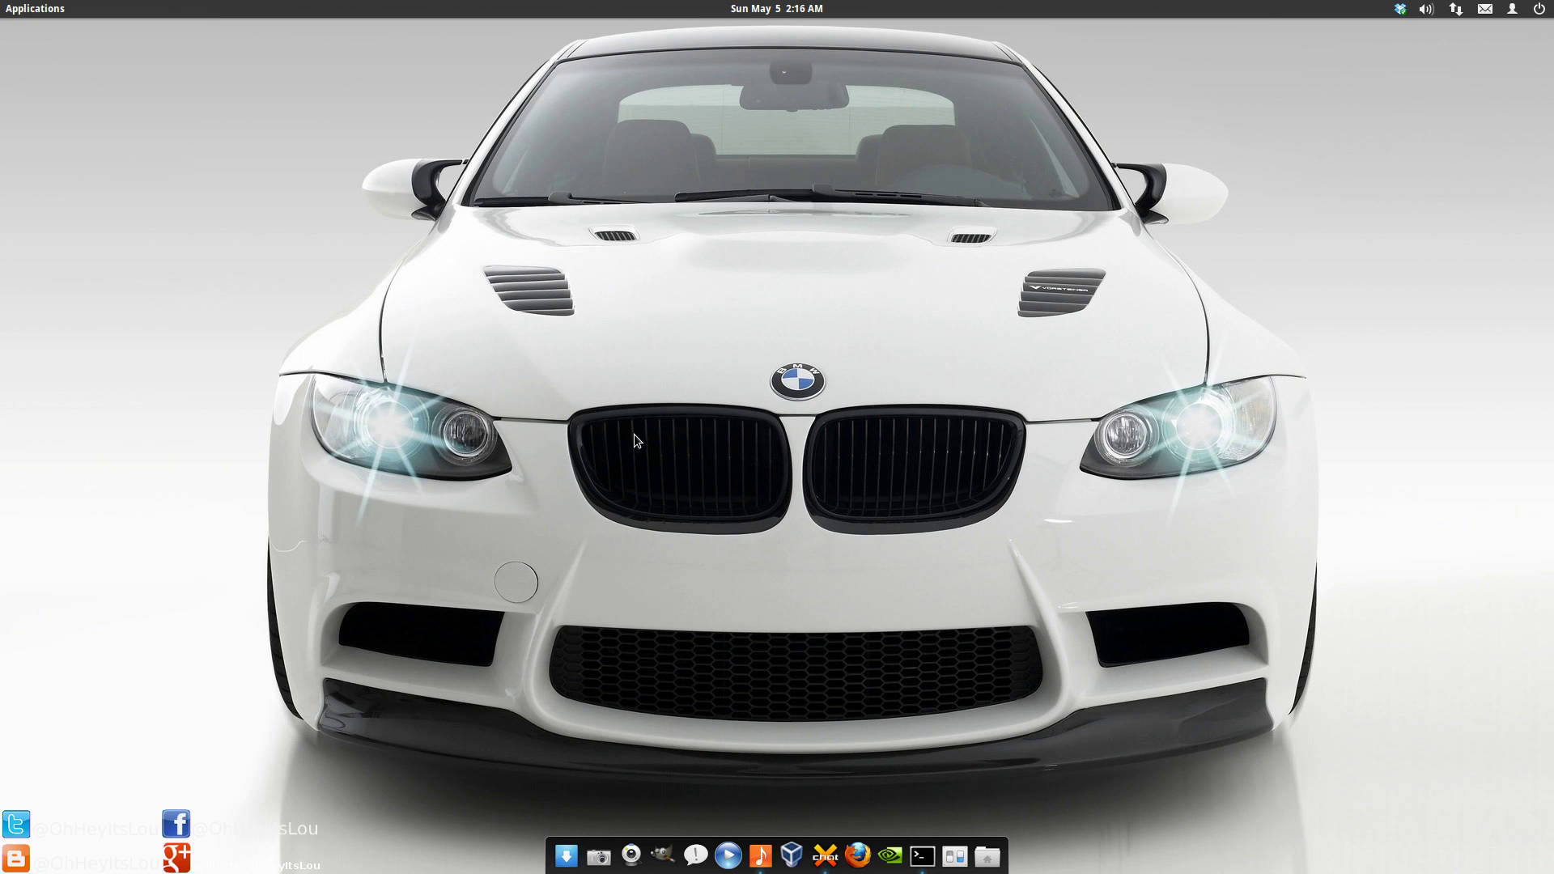
Bring up the Applications menu, scroll through its app grid pages, and return to page 1
click(34, 10)
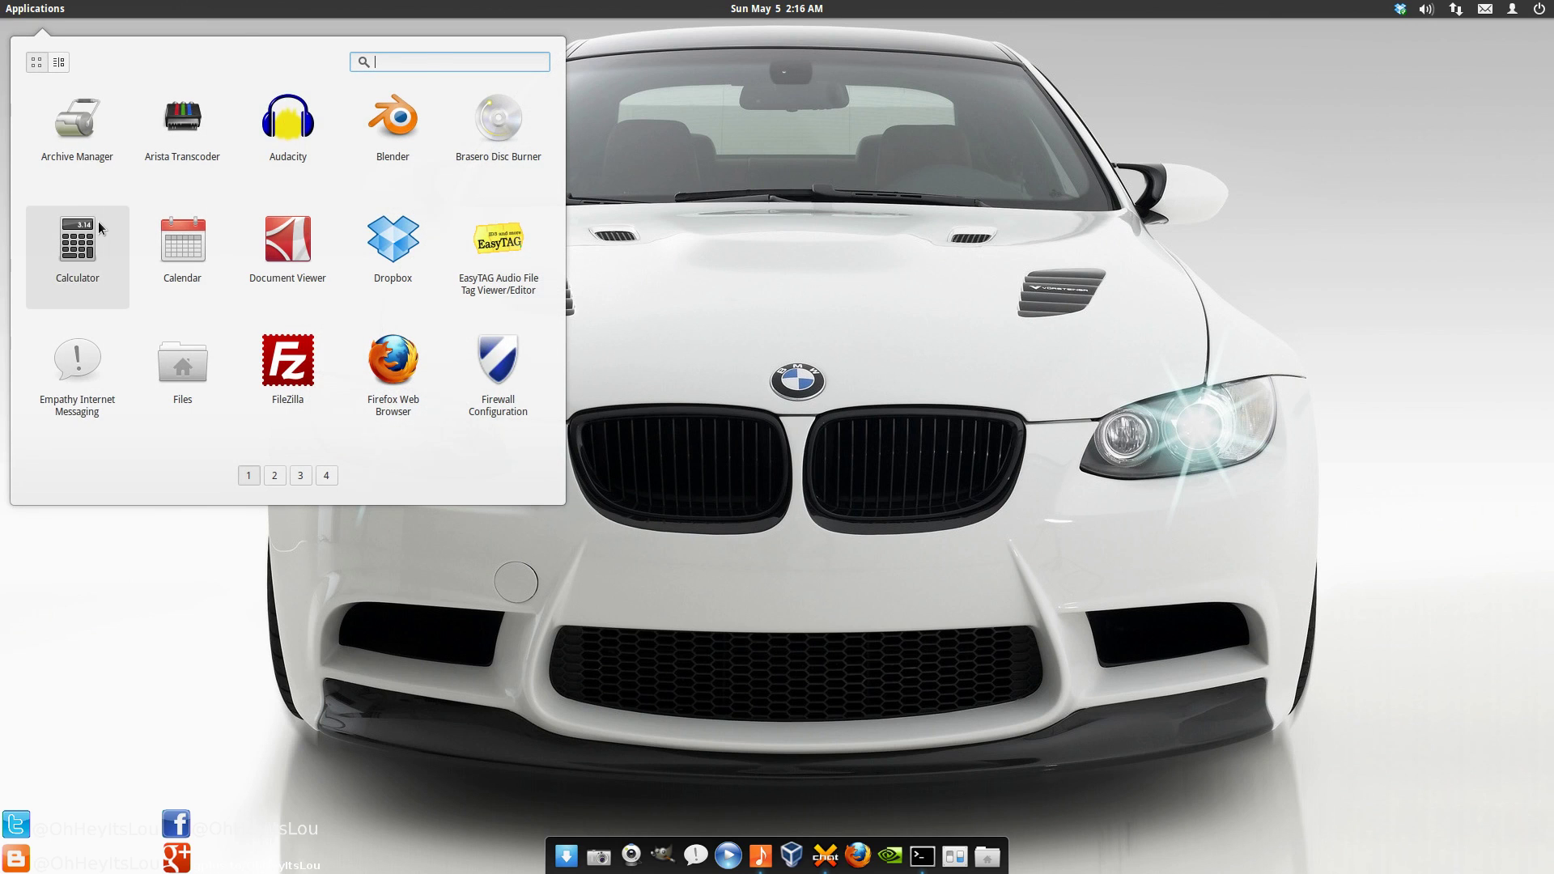
scroll(100, 225, down, 1)
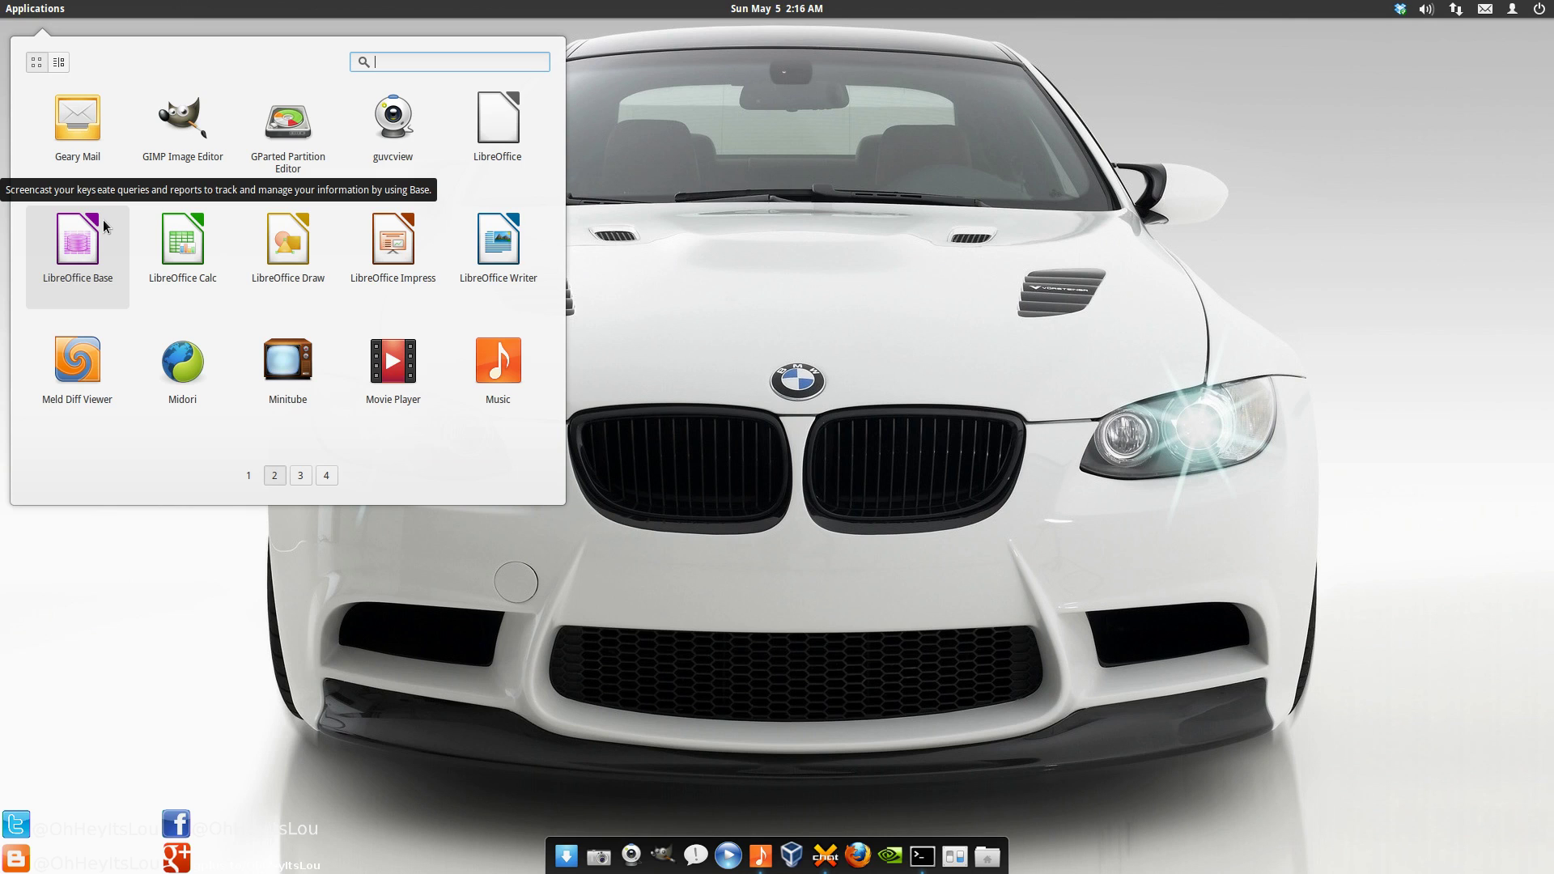
scroll(104, 221, down, 1)
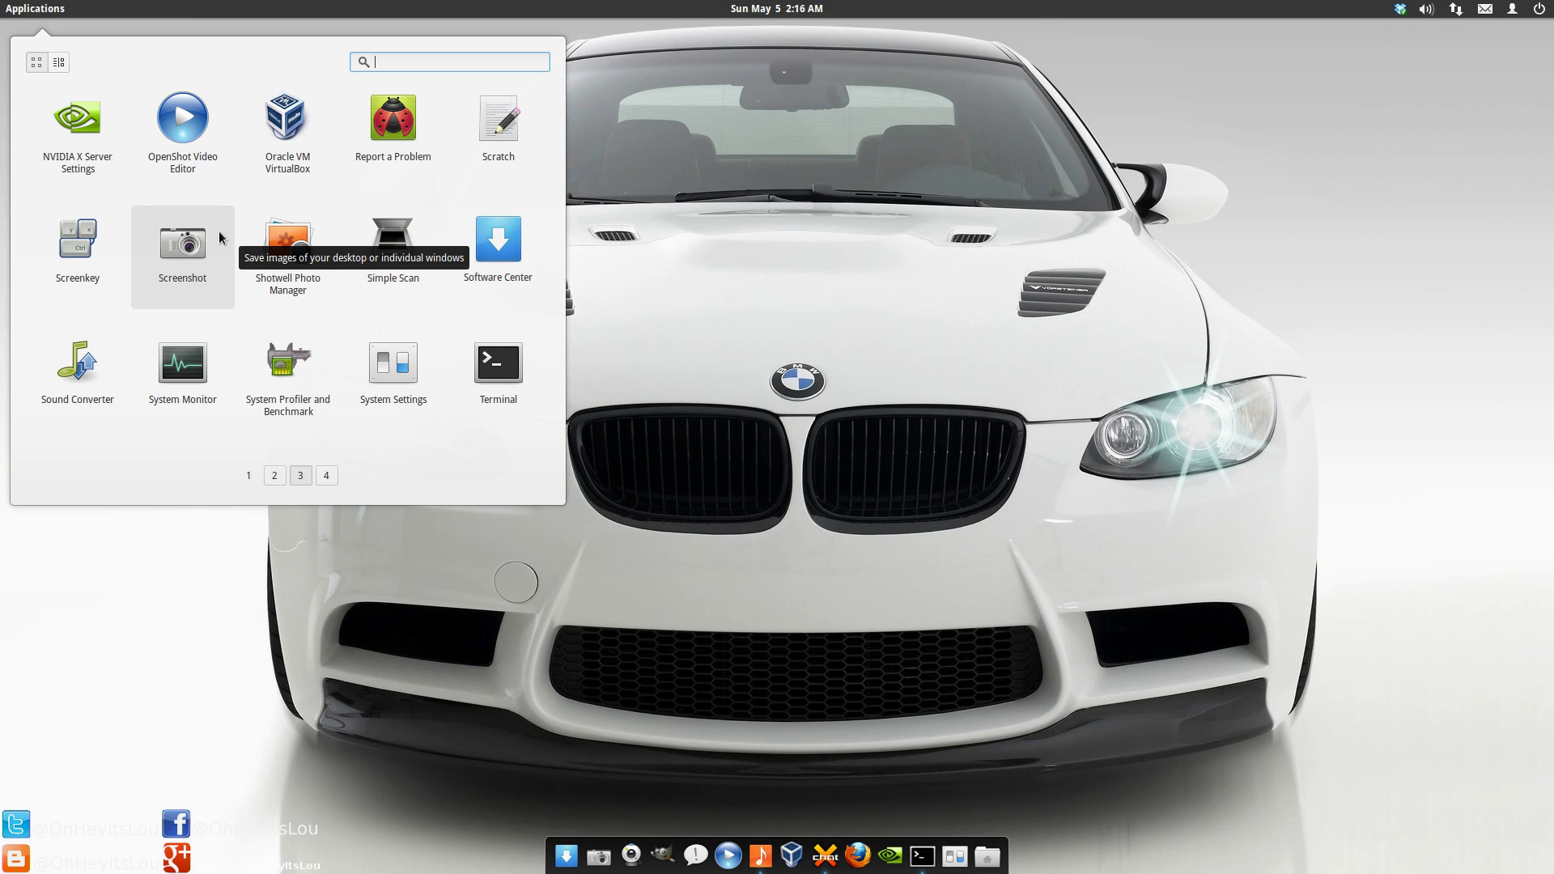
scroll(219, 233, up, 2)
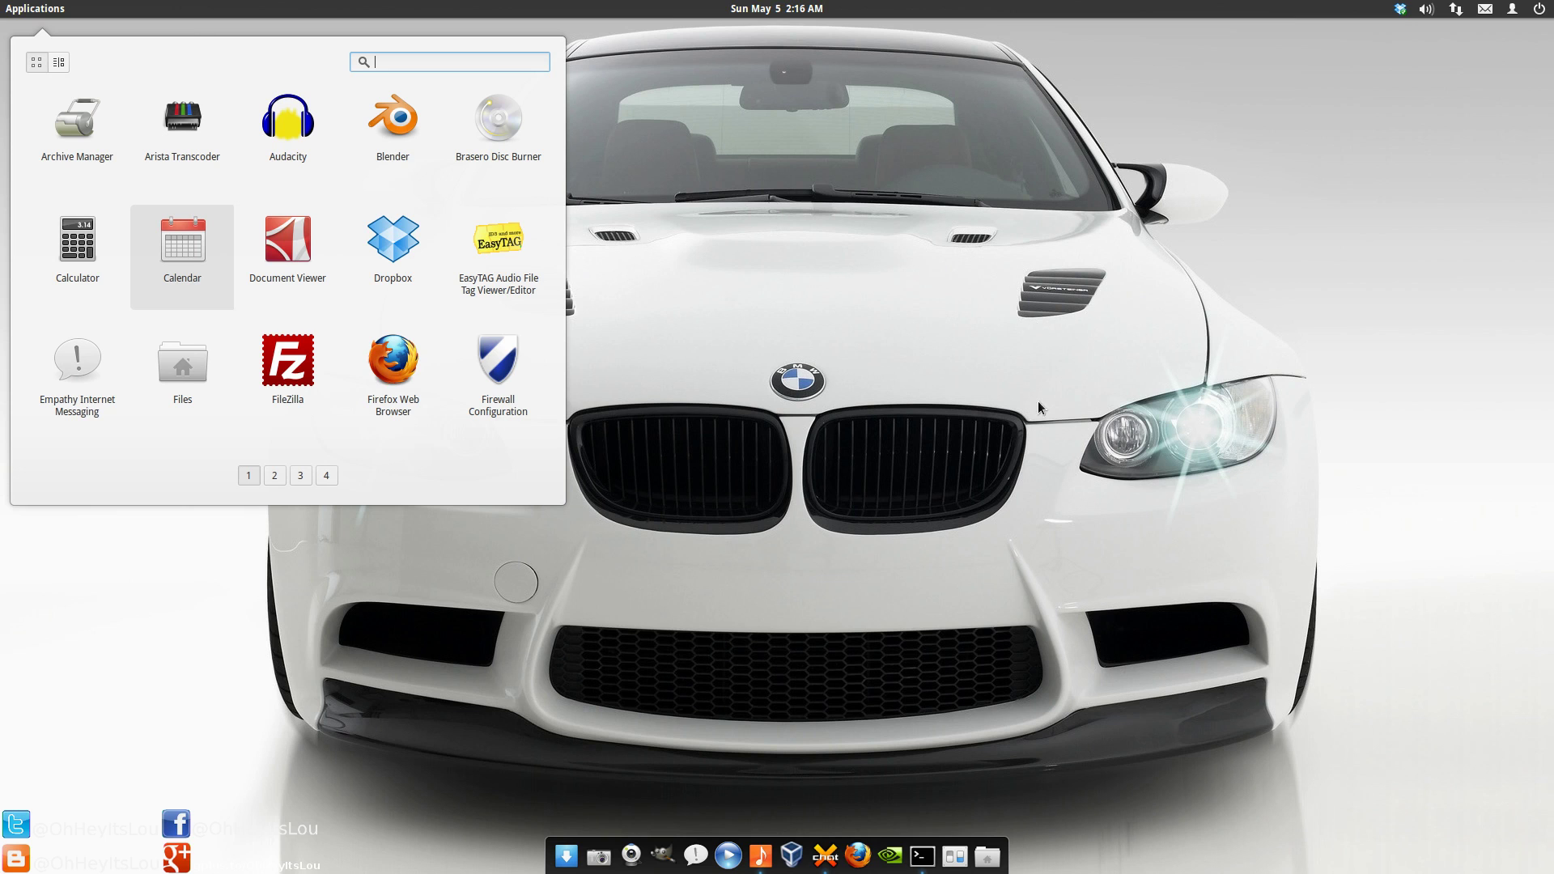
Open the Home folder in Files, move it and close it, then preview the window and workspace overviews
click(1036, 435)
click(987, 855)
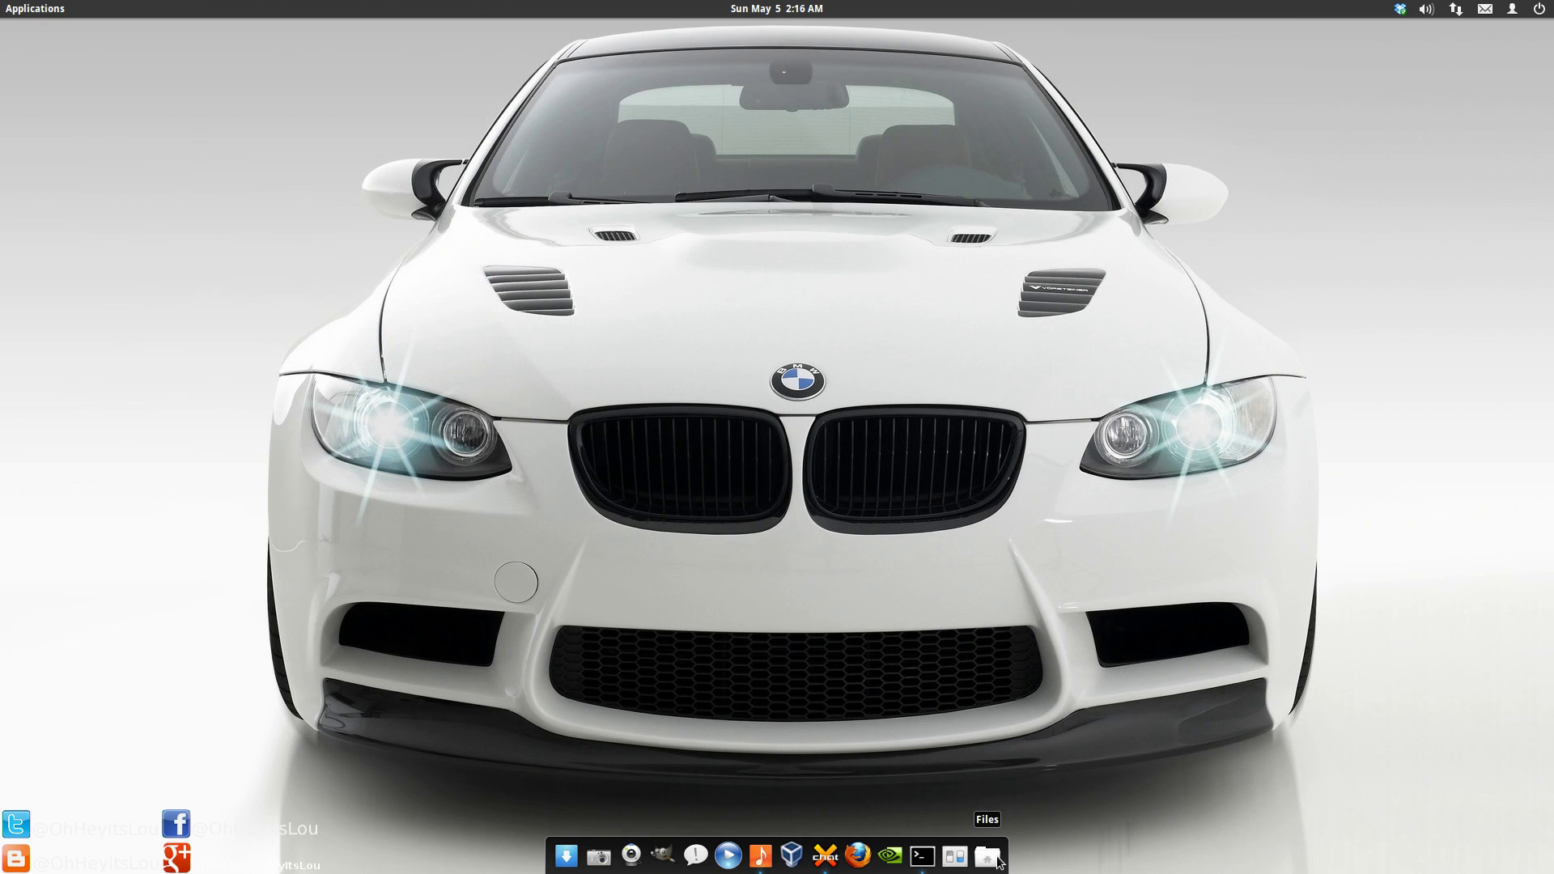
drag(374, 45, 413, 101)
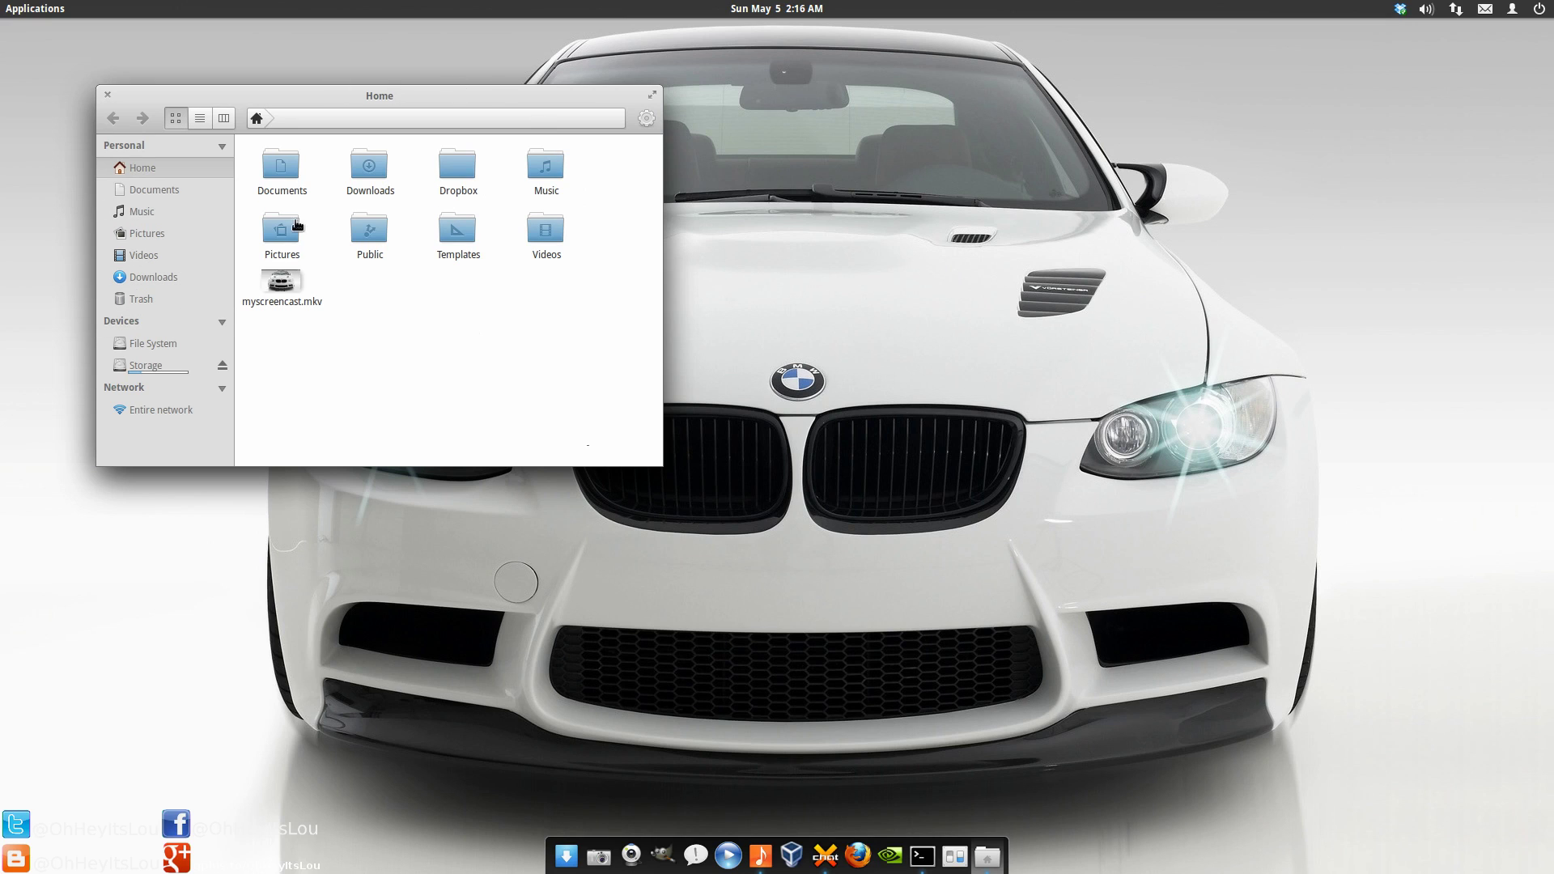
click(108, 95)
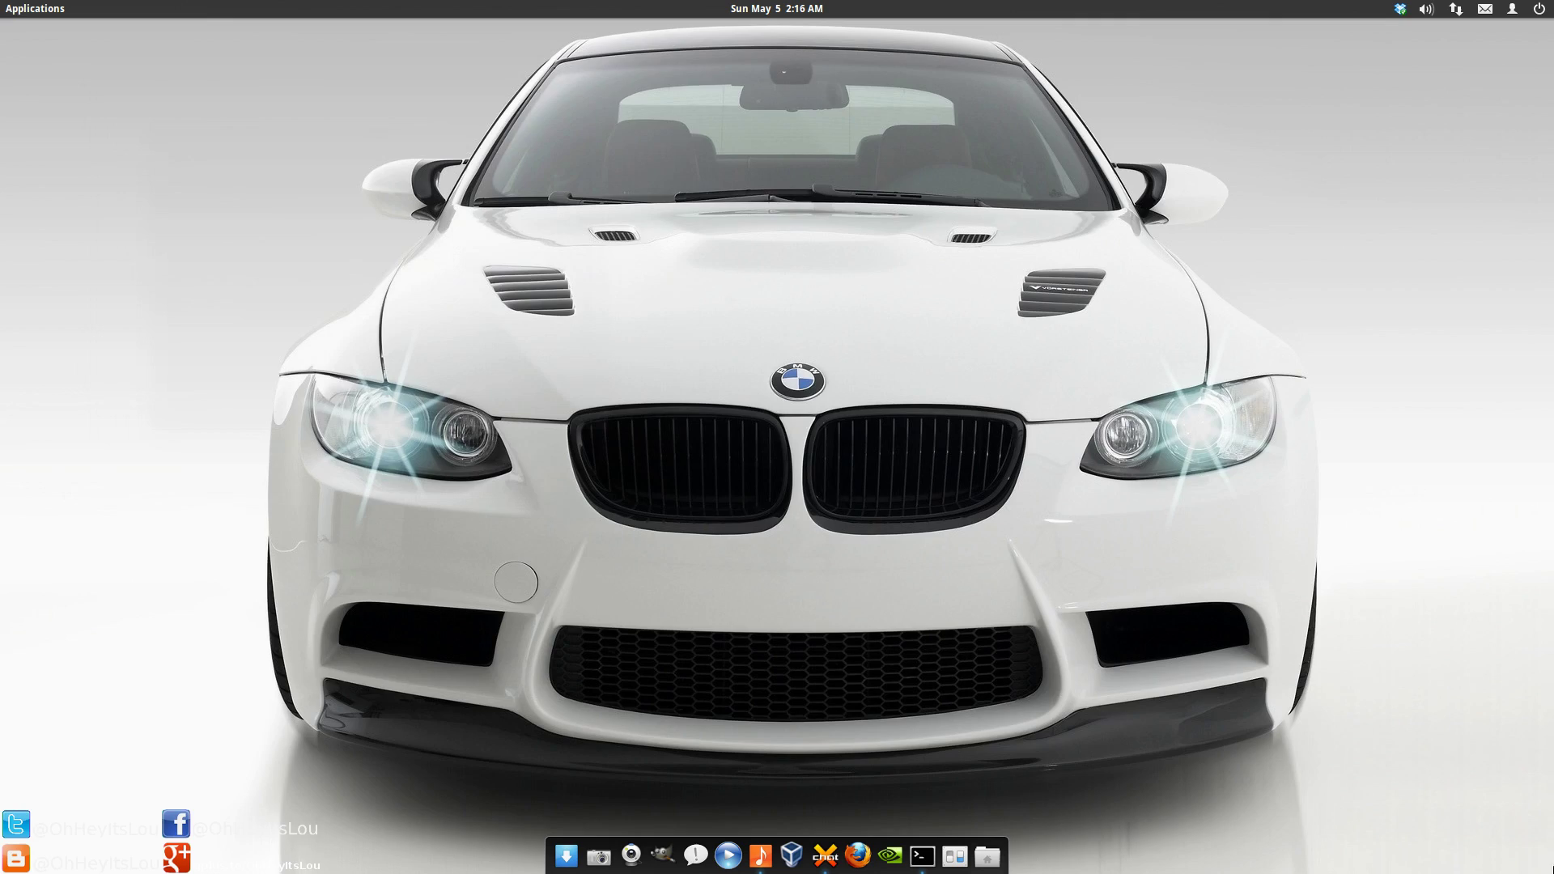
key(super+a)
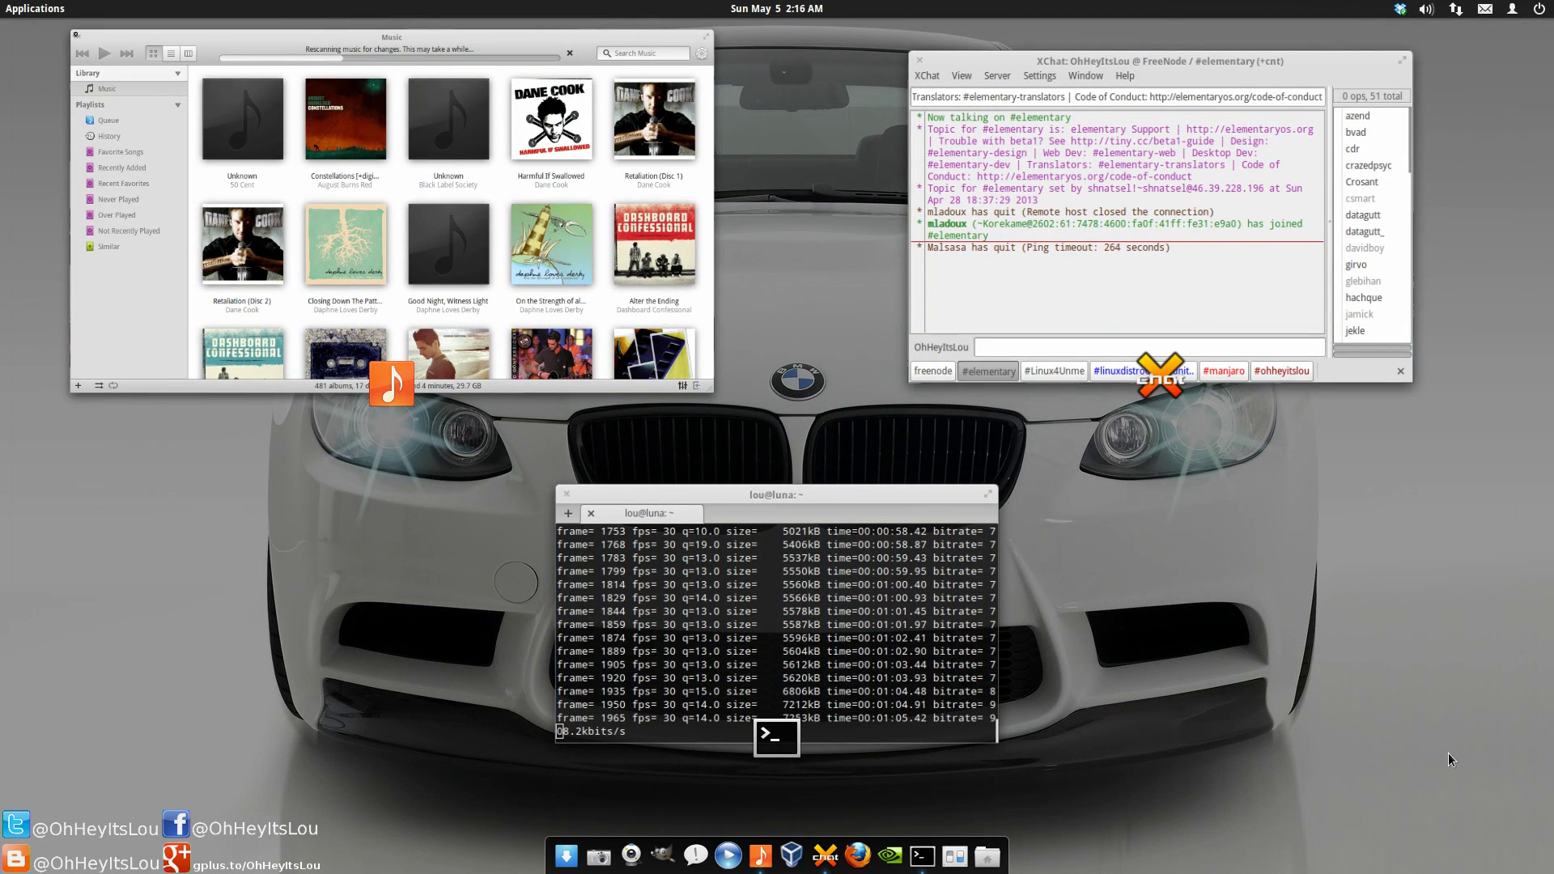
key(super+s)
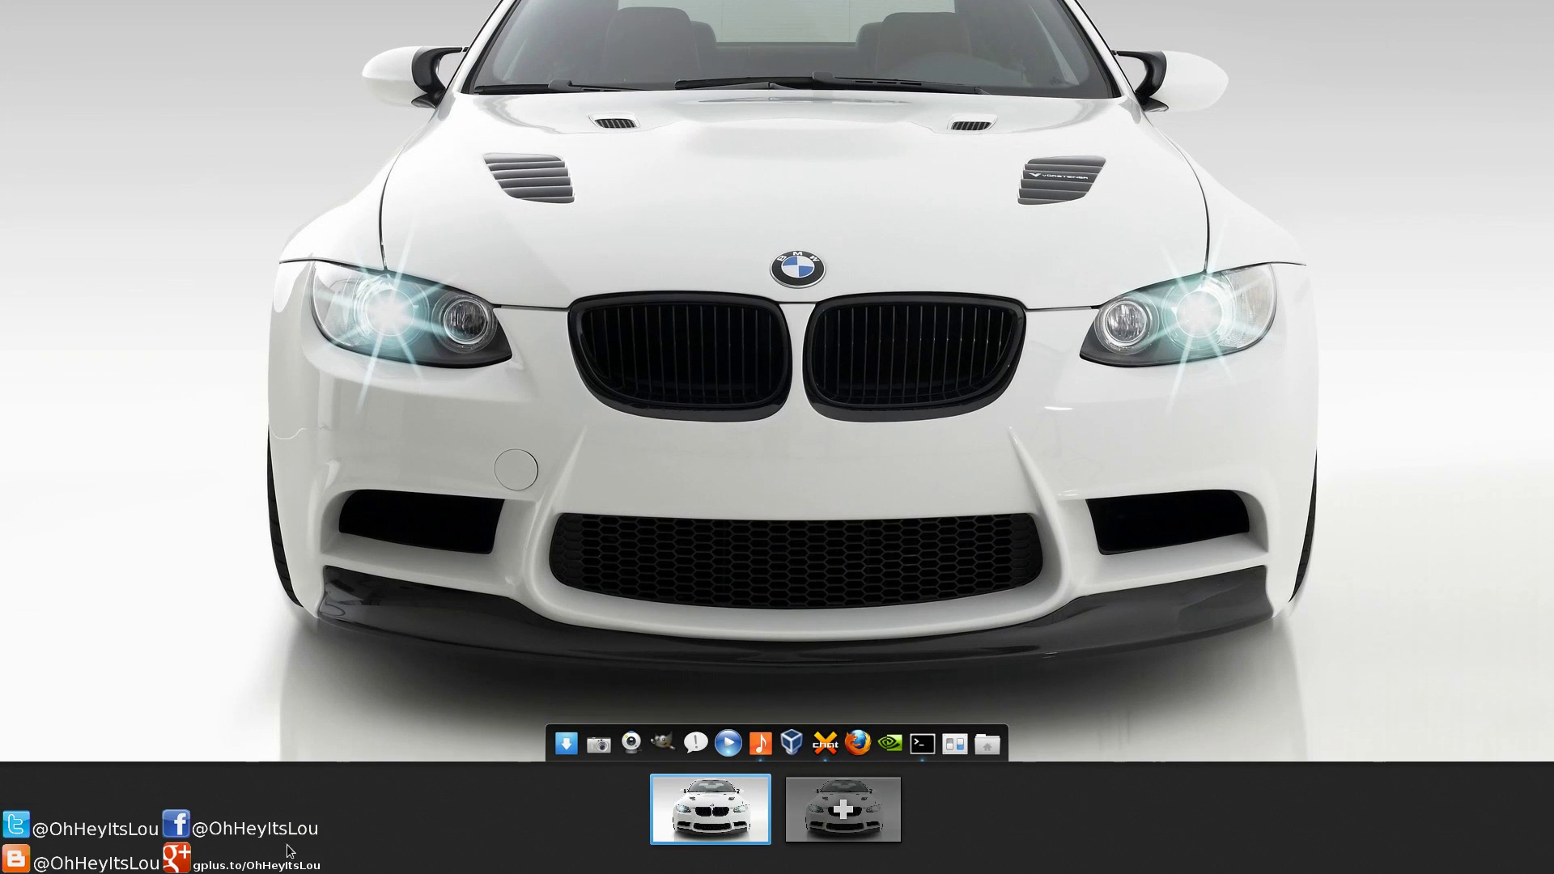
Leave the overview and bring up System Settings at Desktop > Dock
click(753, 779)
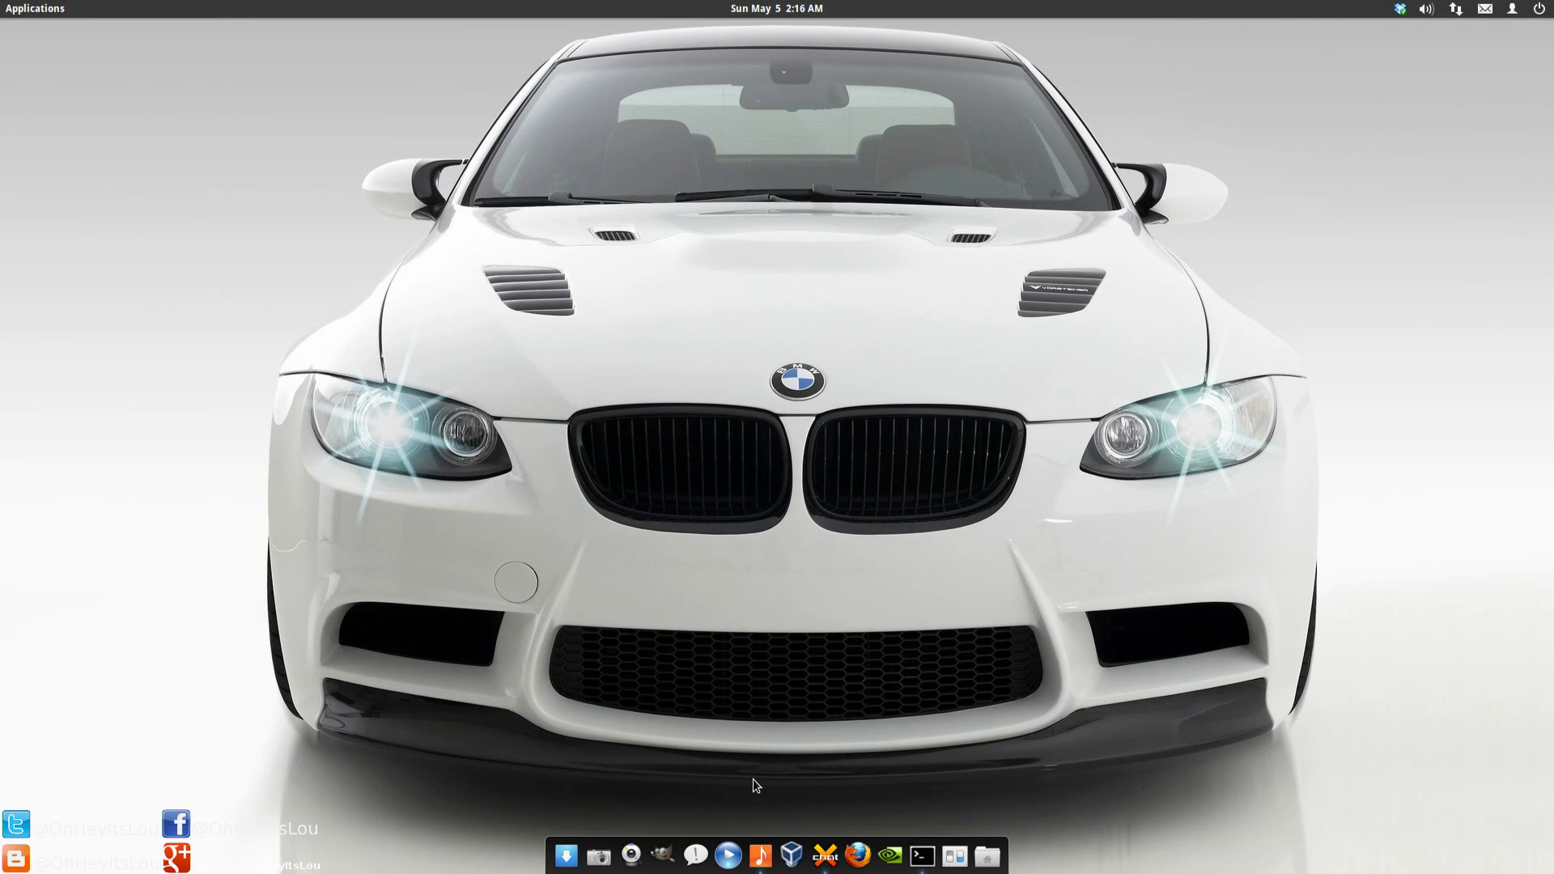
click(956, 856)
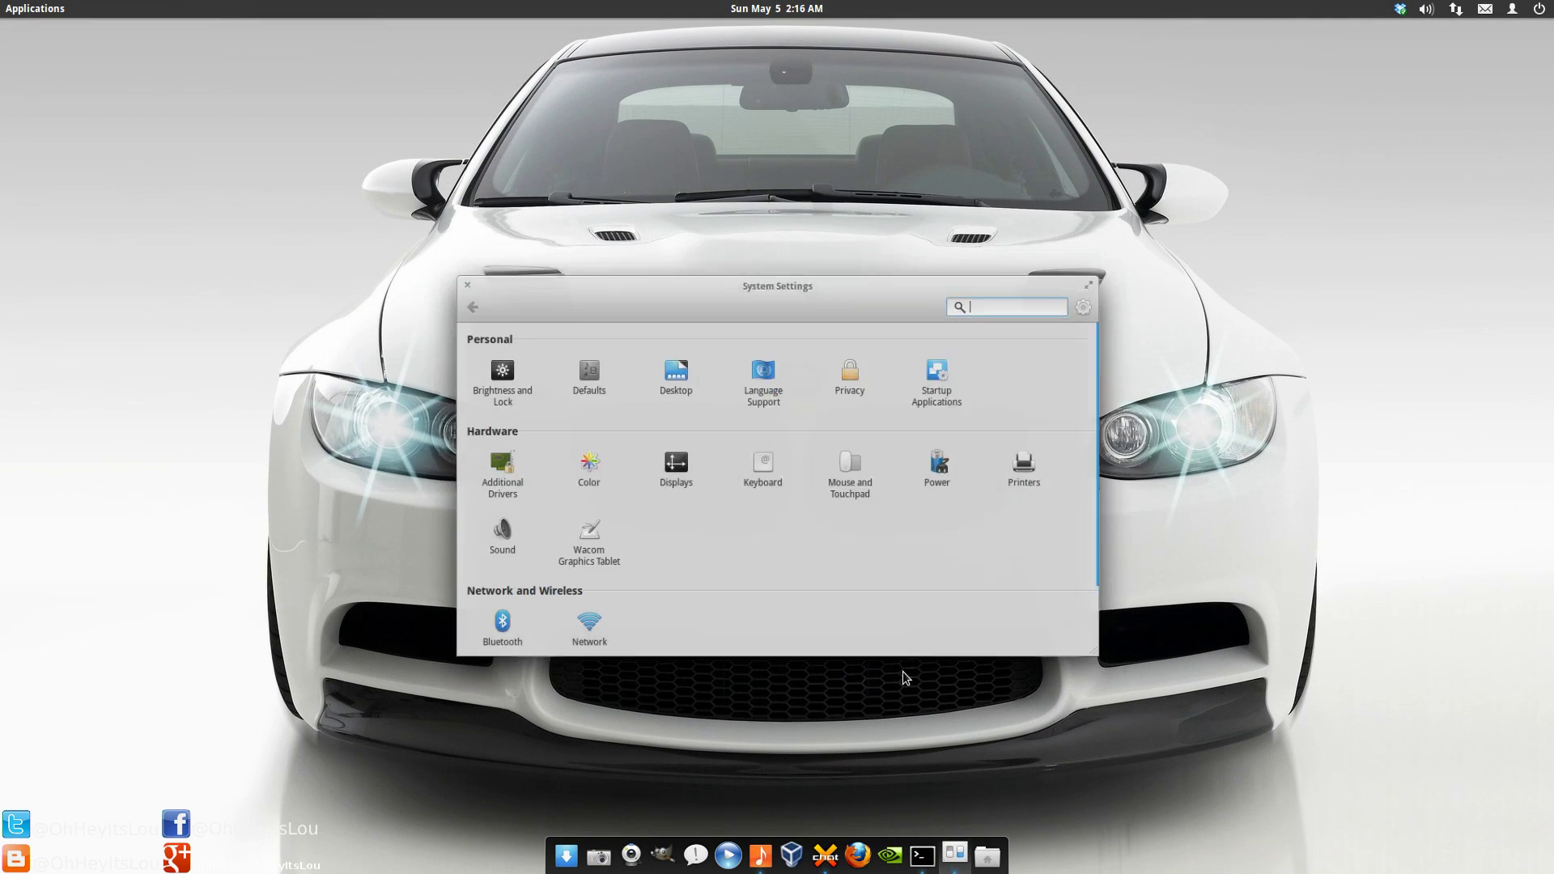
drag(913, 290, 875, 162)
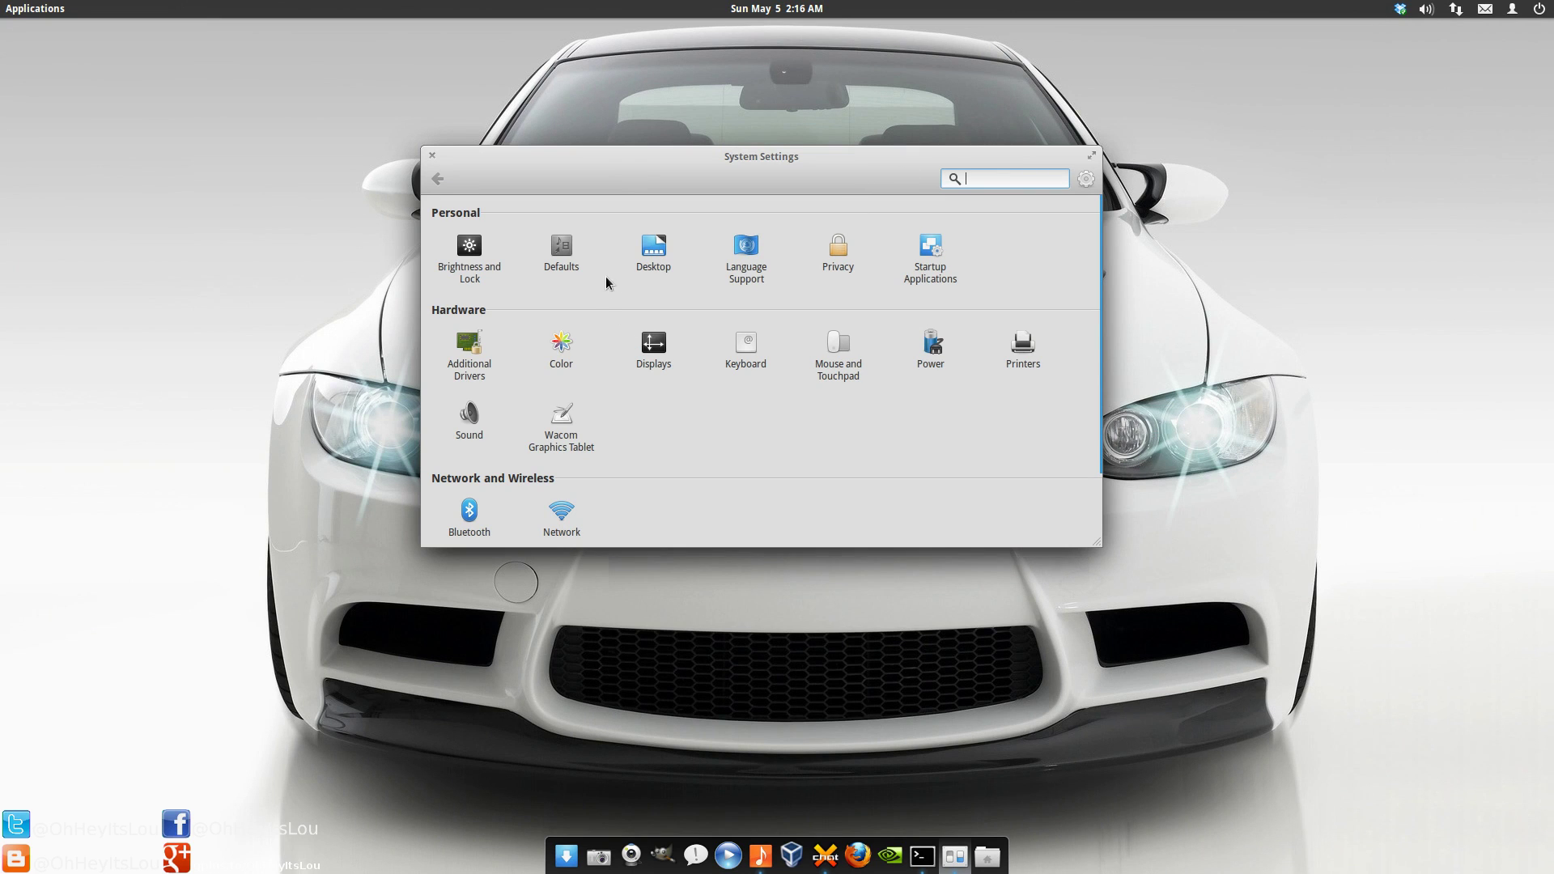
click(651, 248)
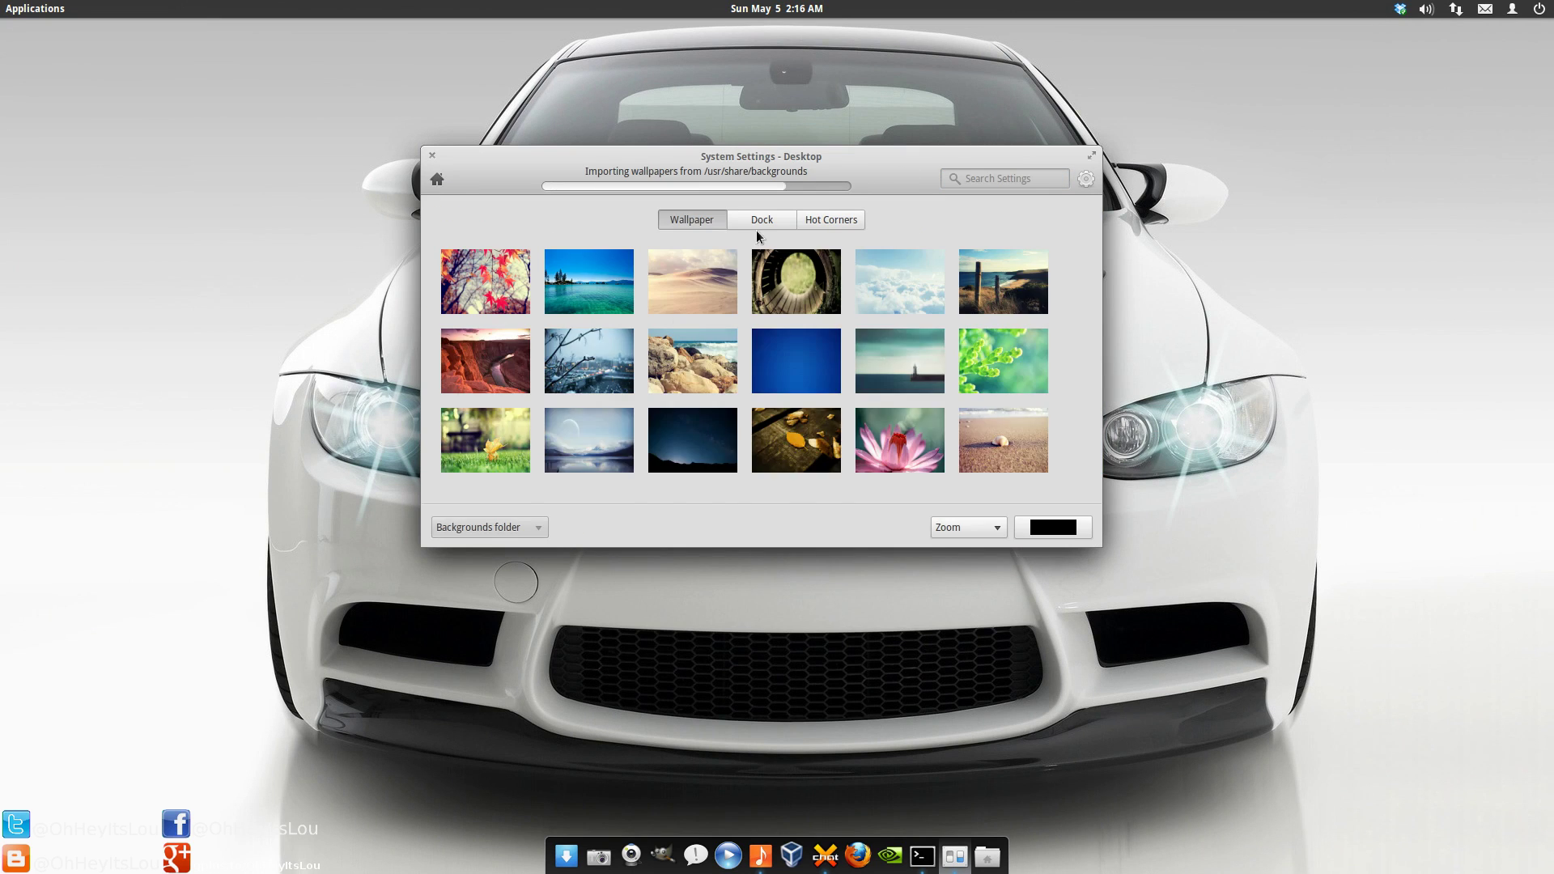
click(759, 223)
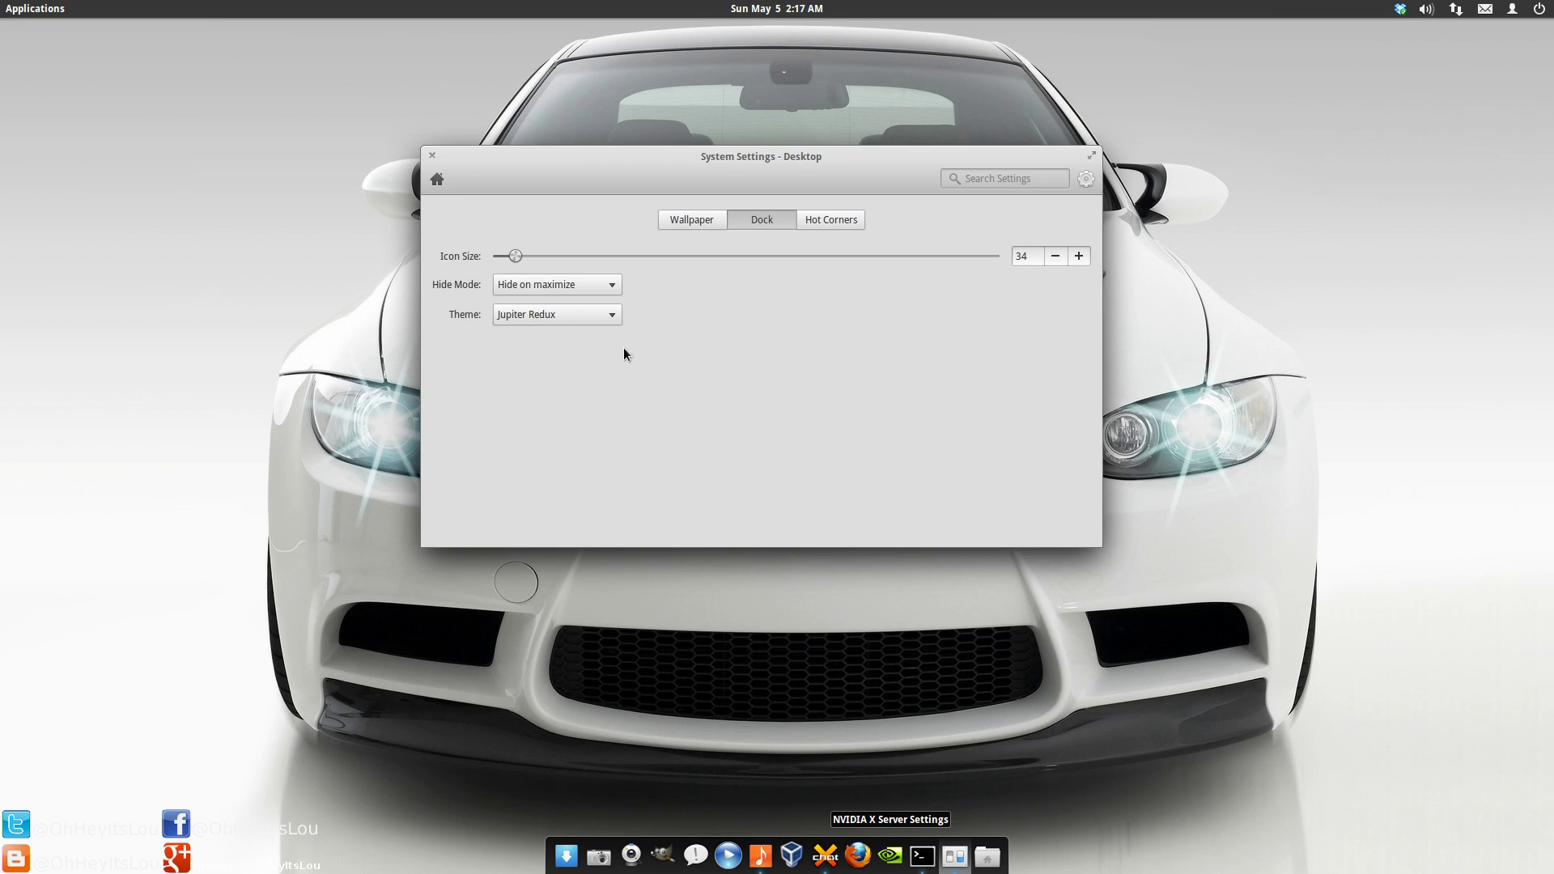
Try the Transparent, Default and Matte dock themes, then restore Jupiter Redux
click(598, 311)
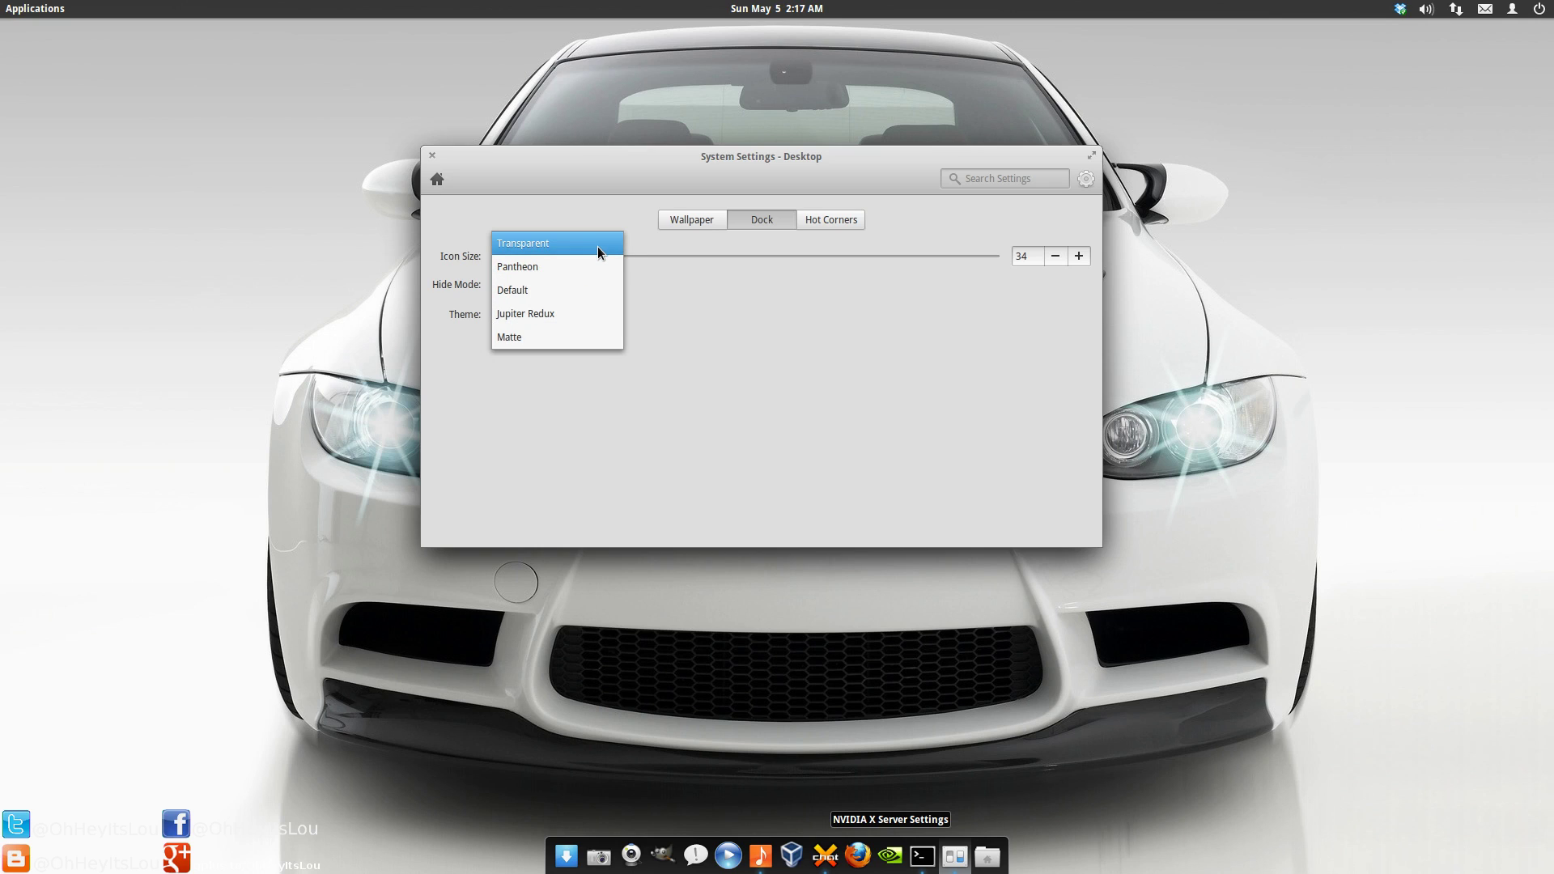
click(597, 246)
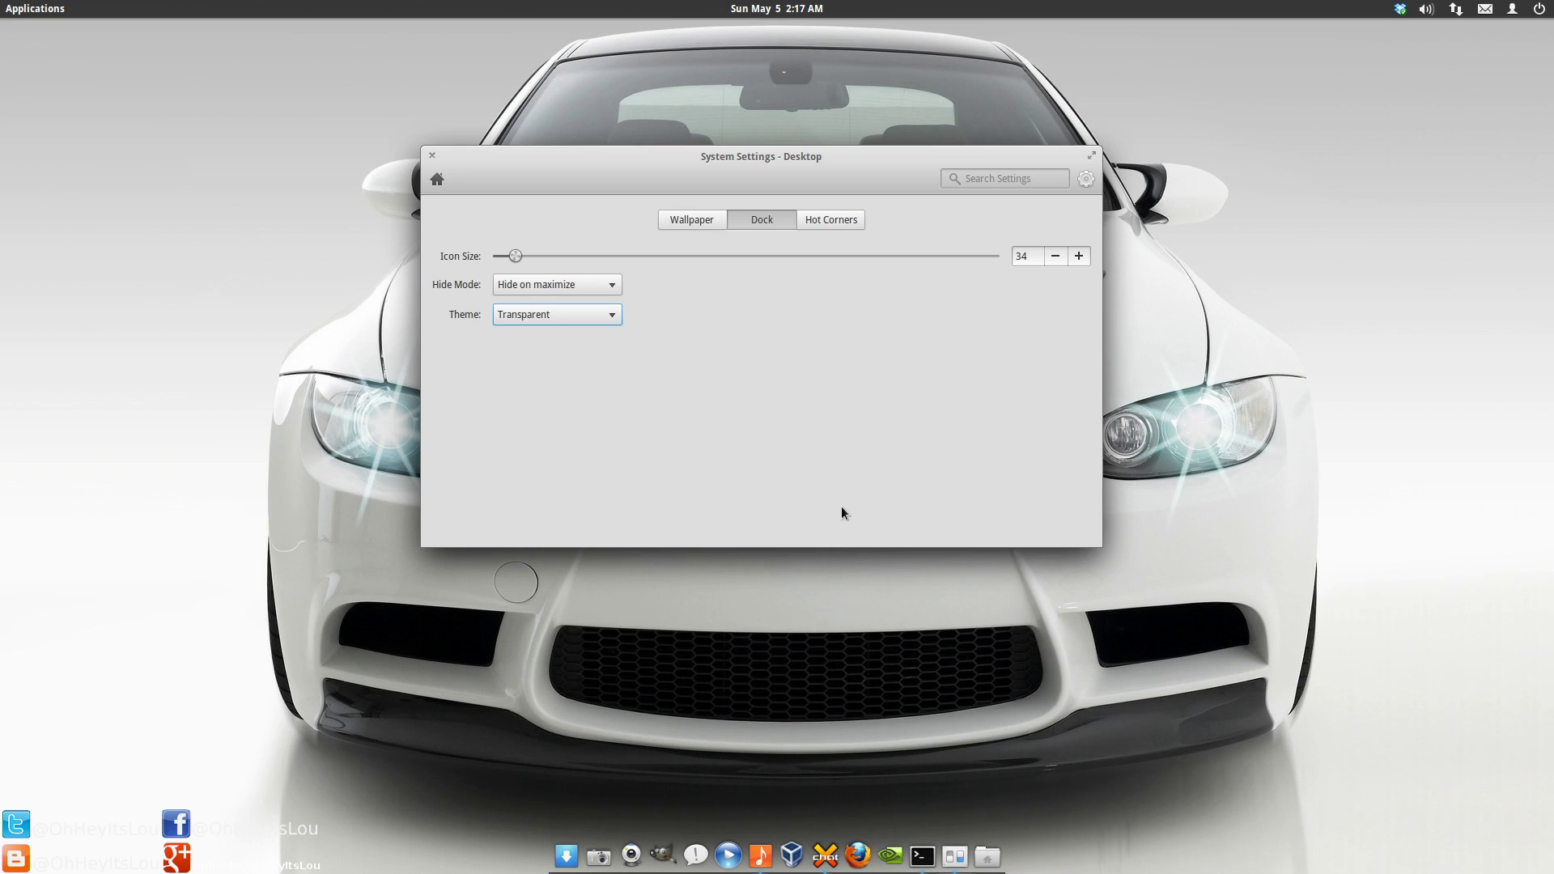
click(565, 314)
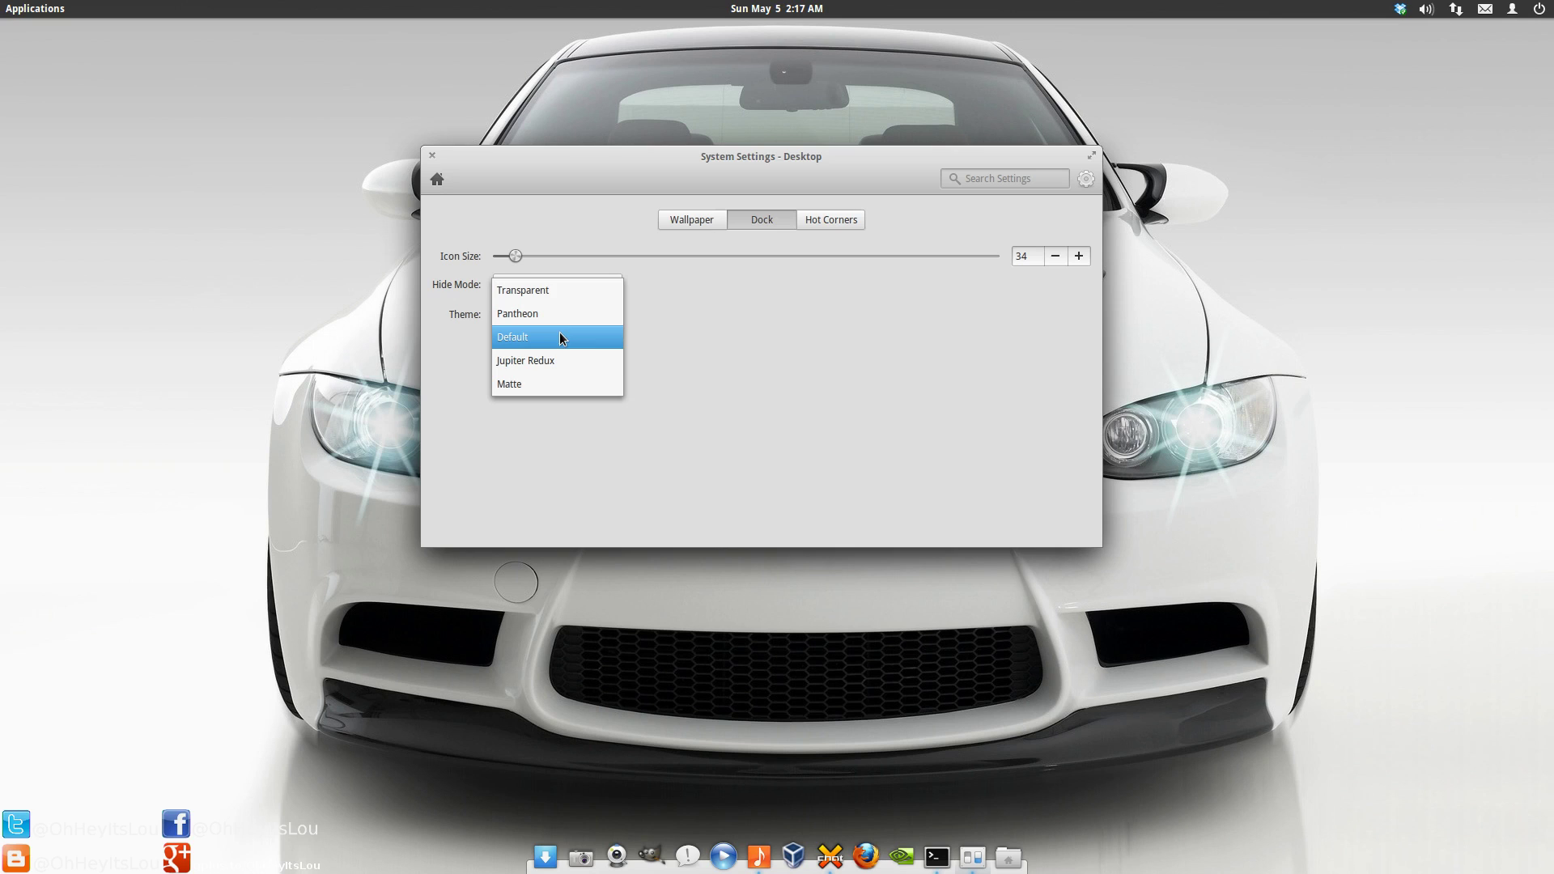
click(565, 316)
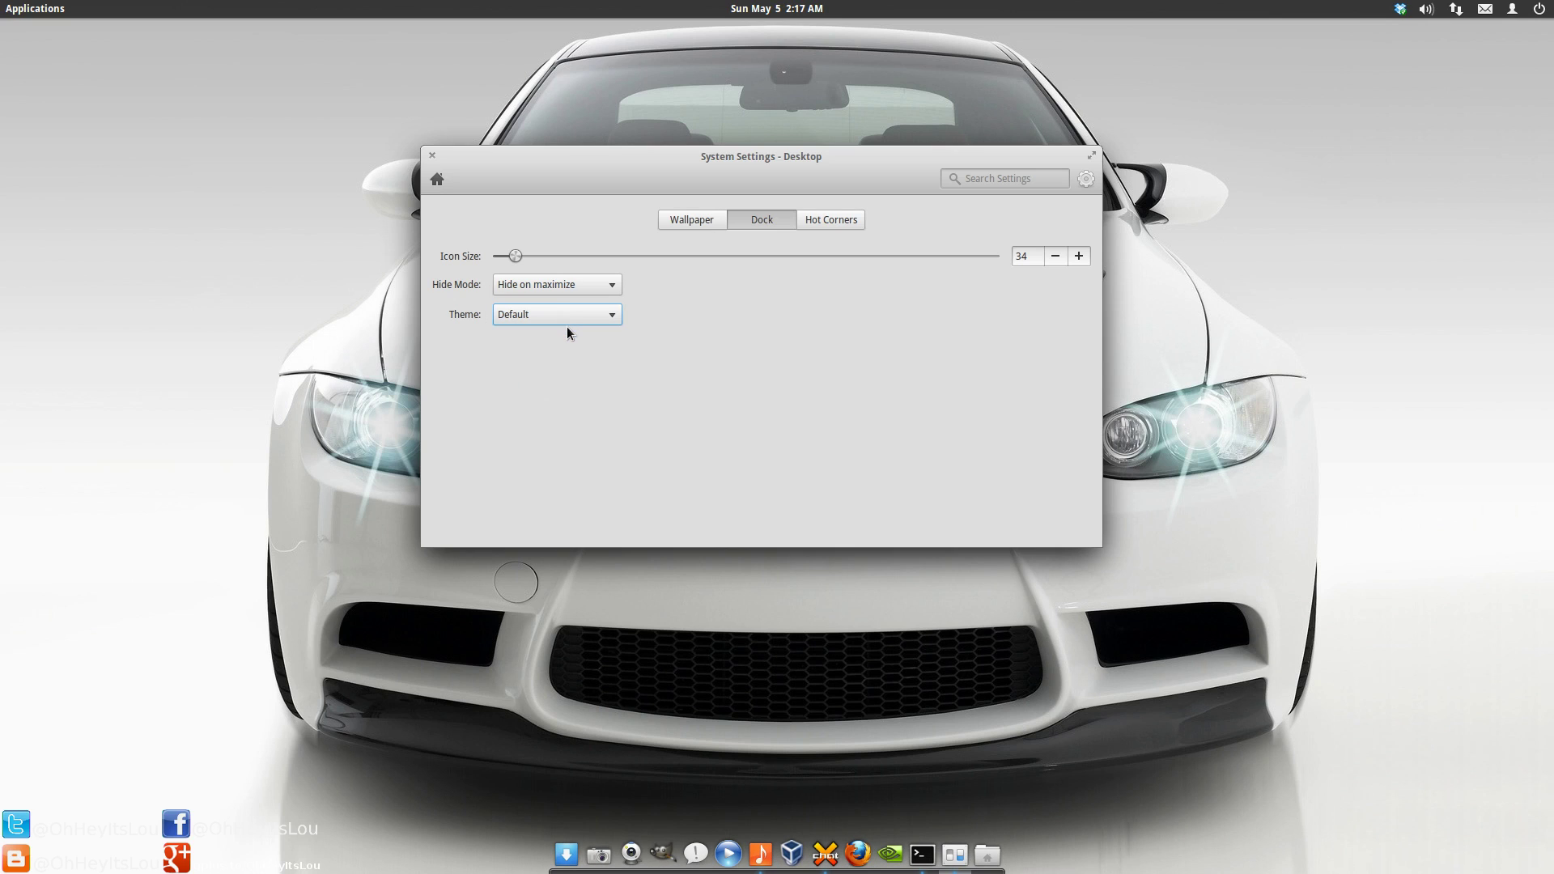
click(568, 323)
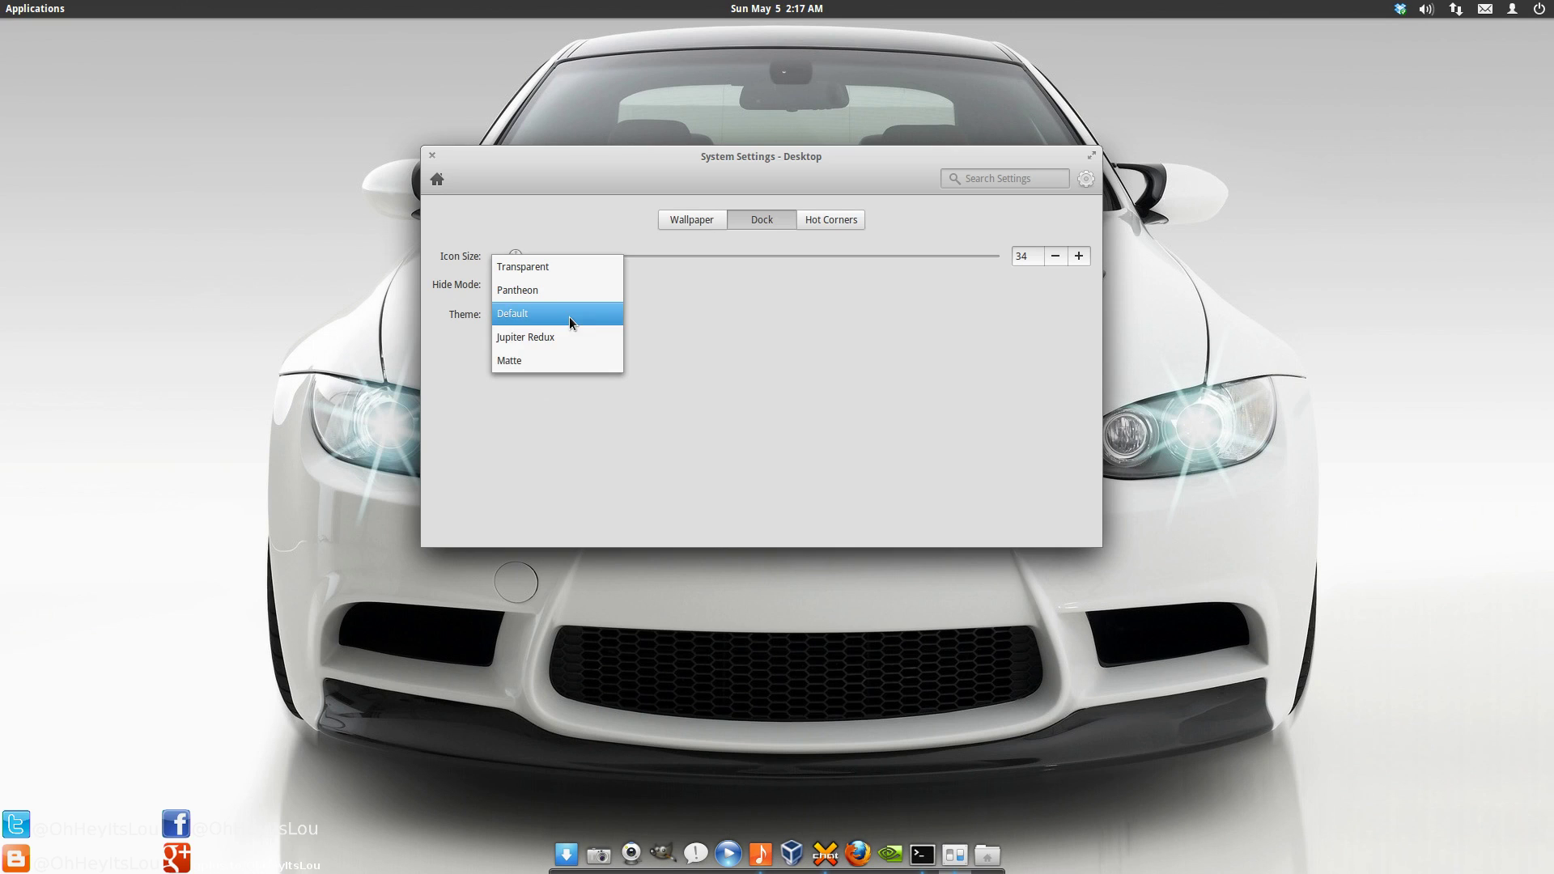
click(571, 376)
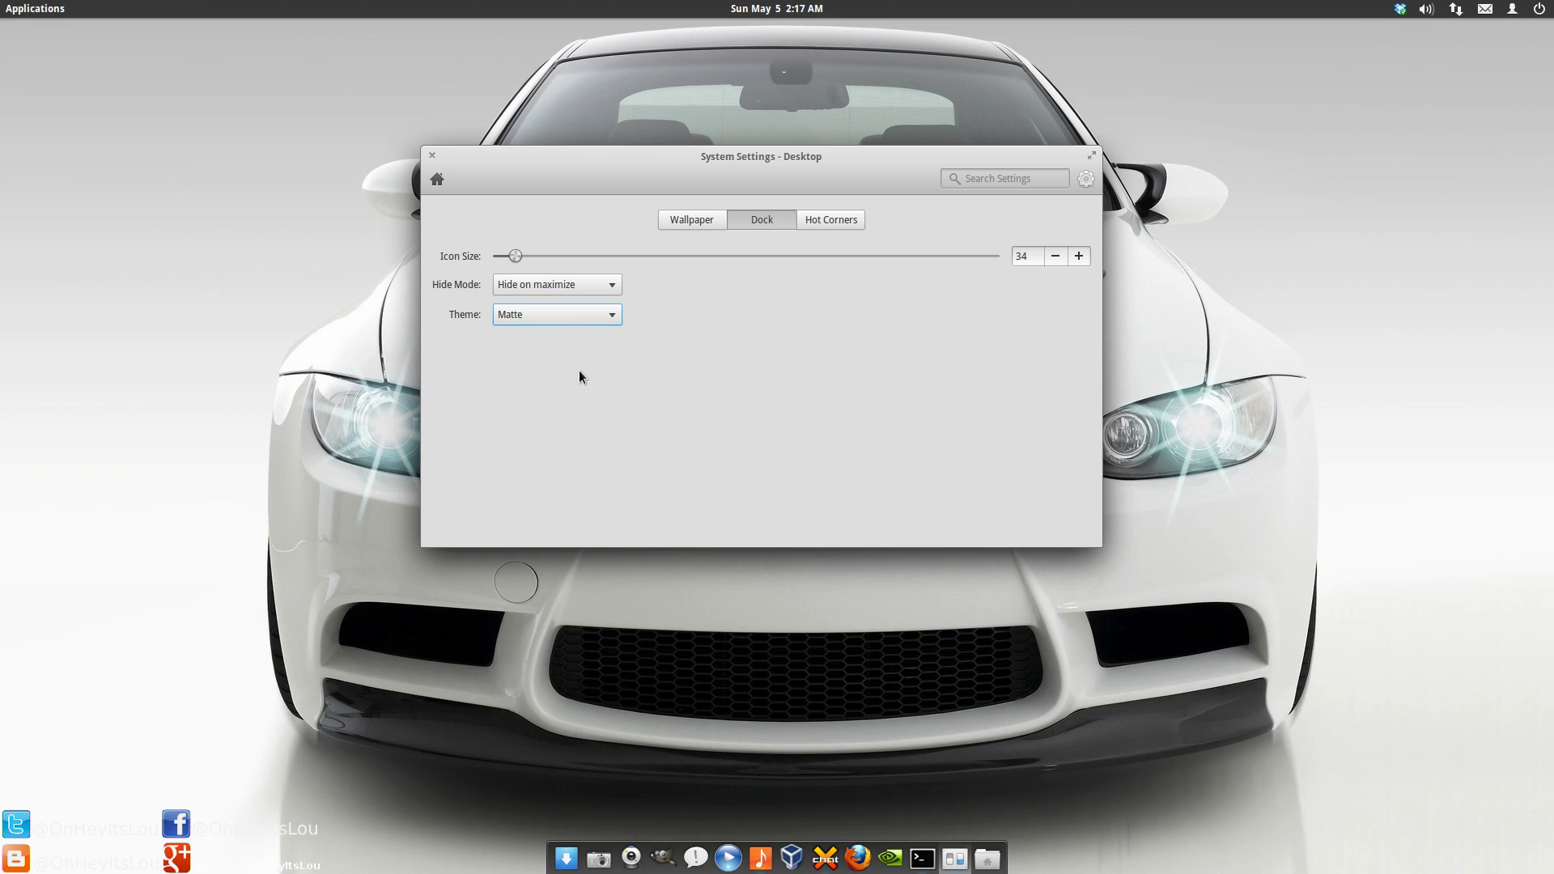
click(561, 314)
click(566, 293)
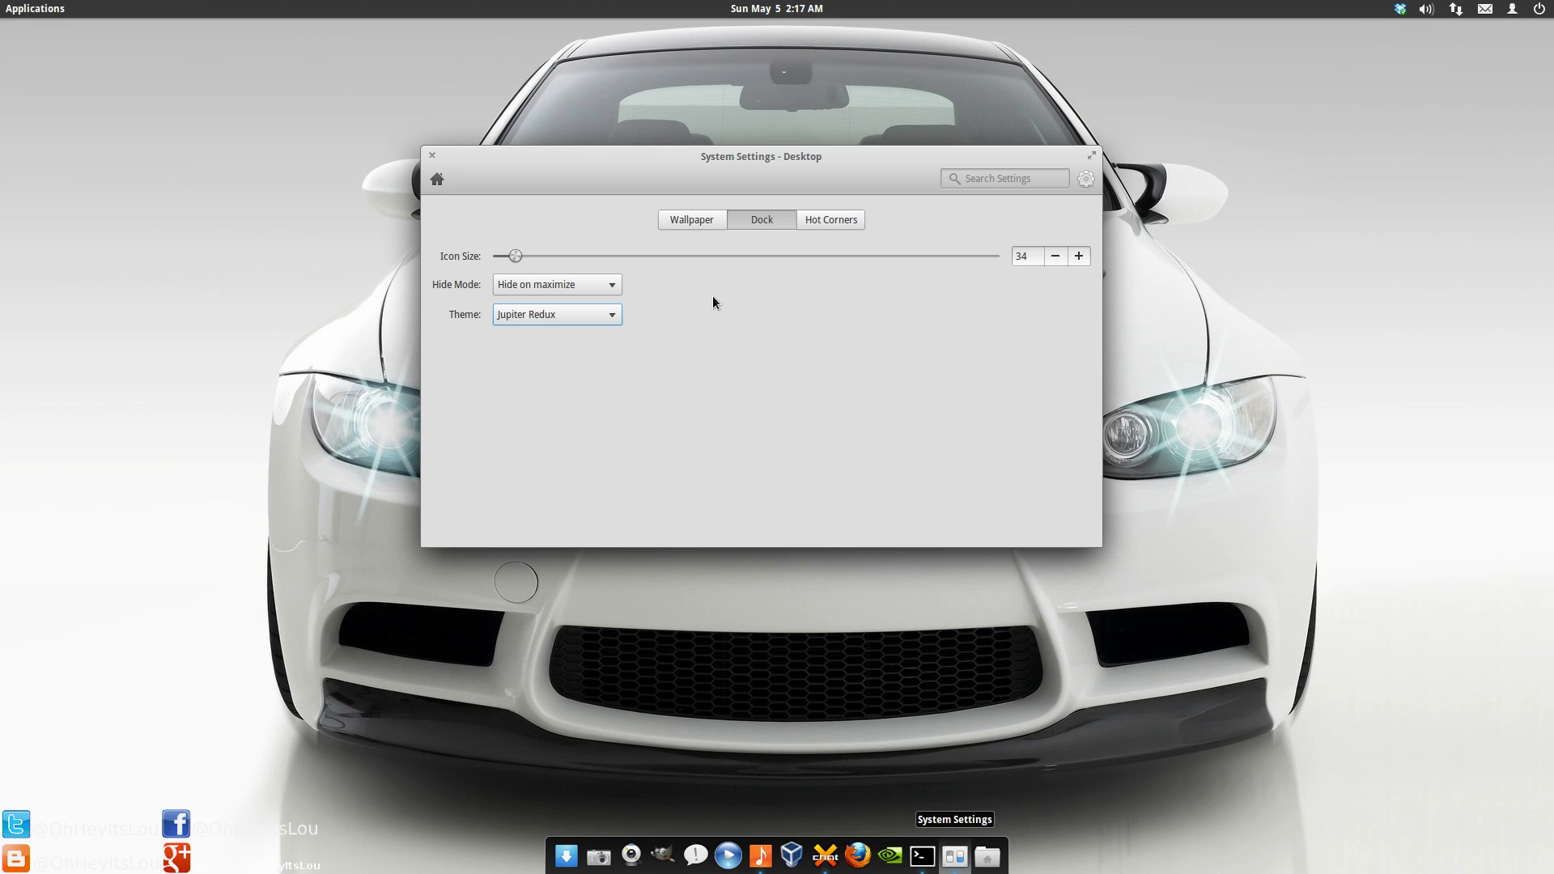
Set the dock Hide Mode to Intelligent hide and close System Settings
click(603, 289)
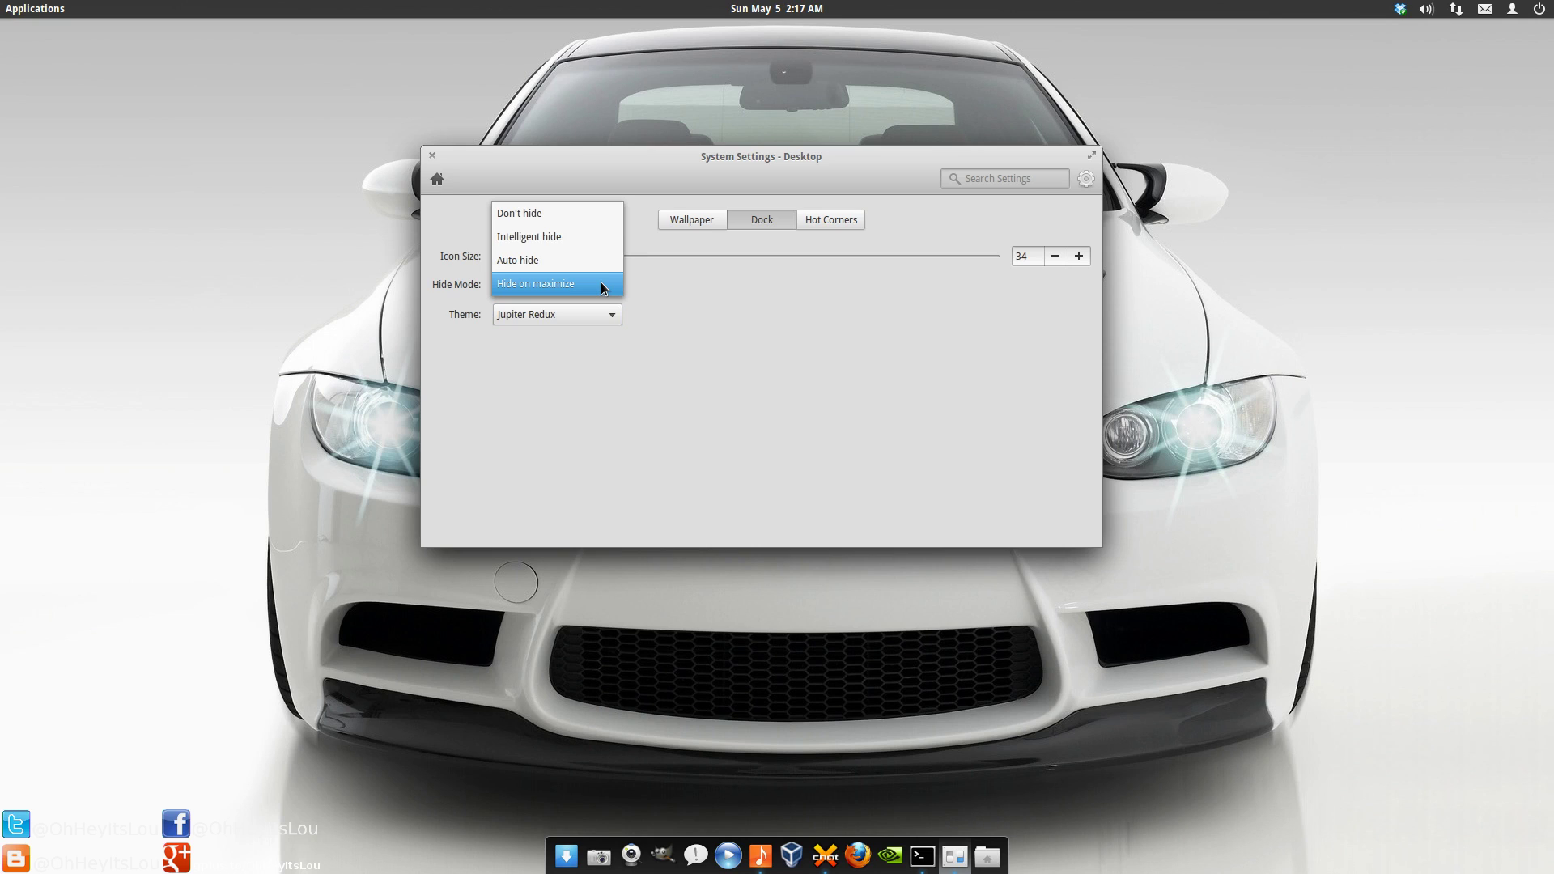
click(605, 235)
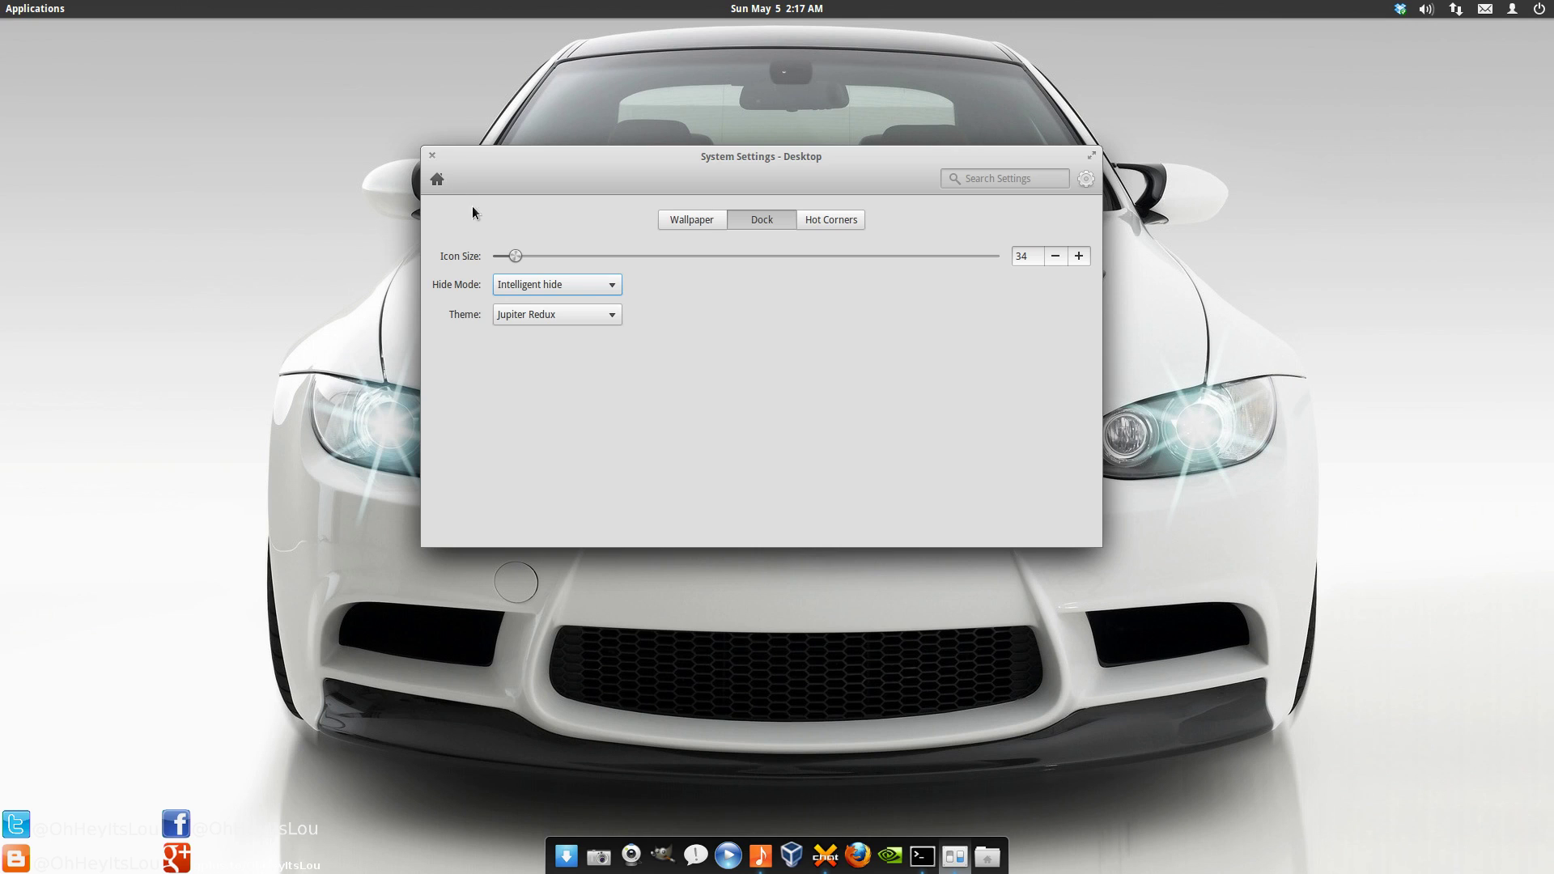
click(432, 158)
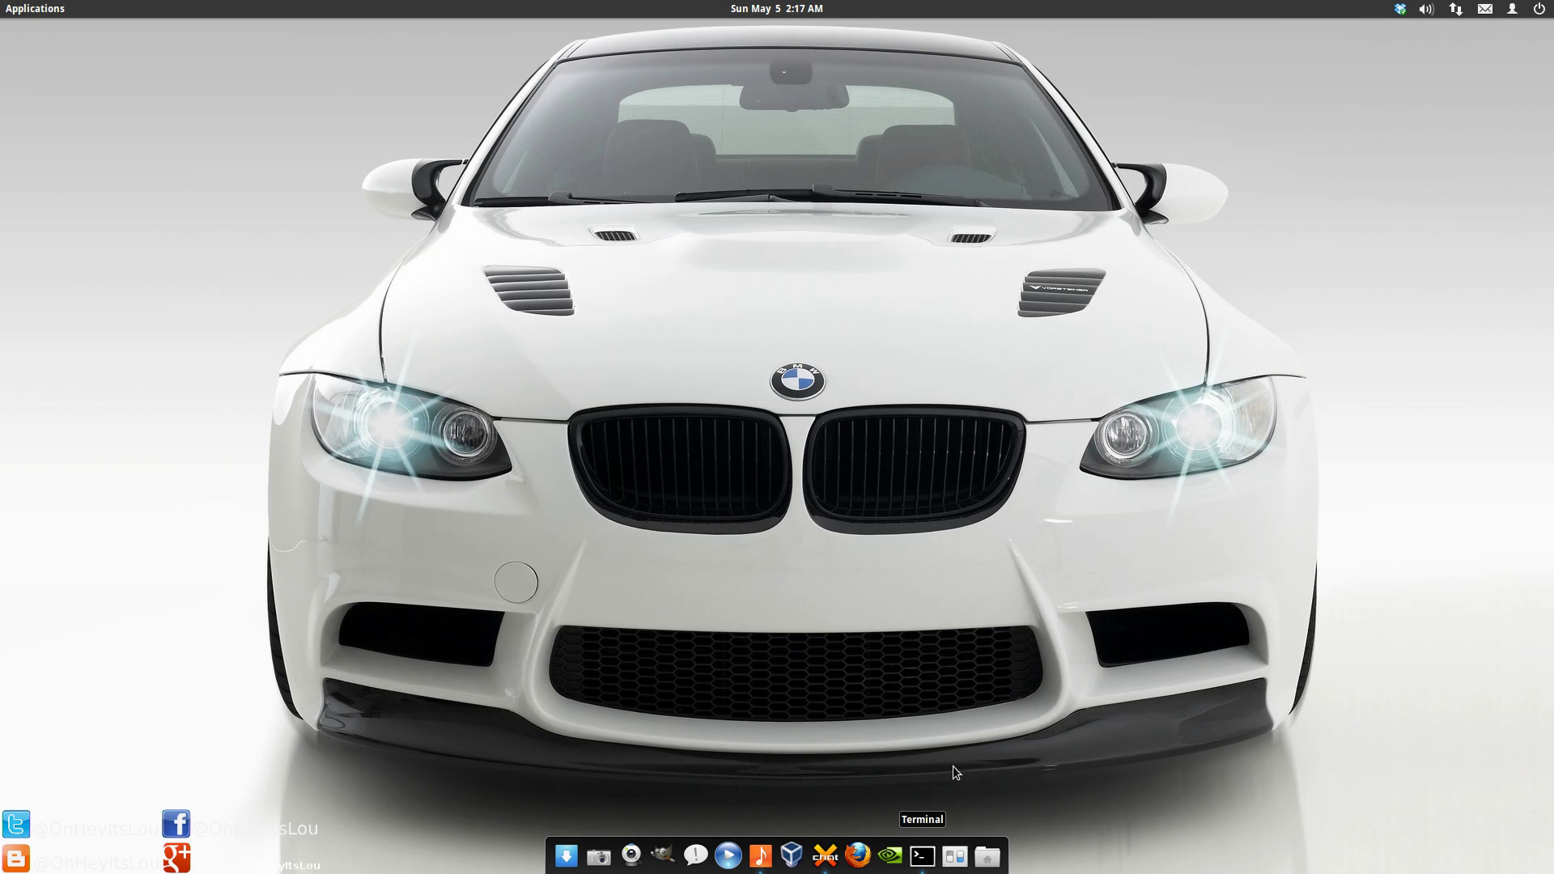
Run uname -ar in the terminal to show kernel Linux 3.9.0-030900-generic x86_64
drag(661, 82, 407, 120)
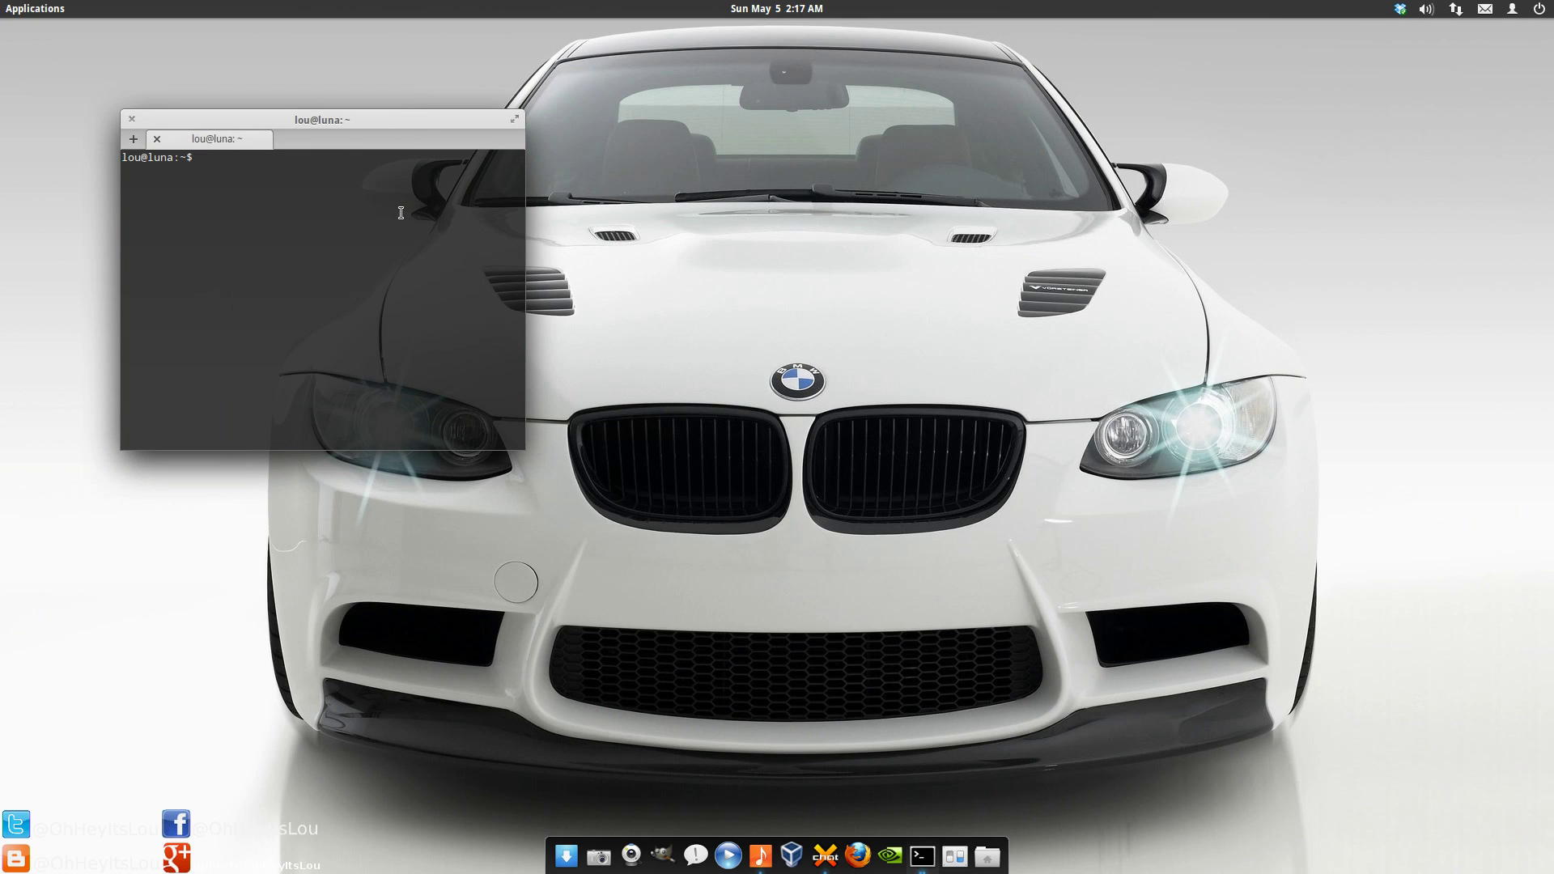
text(uname -ar)
key(Return)
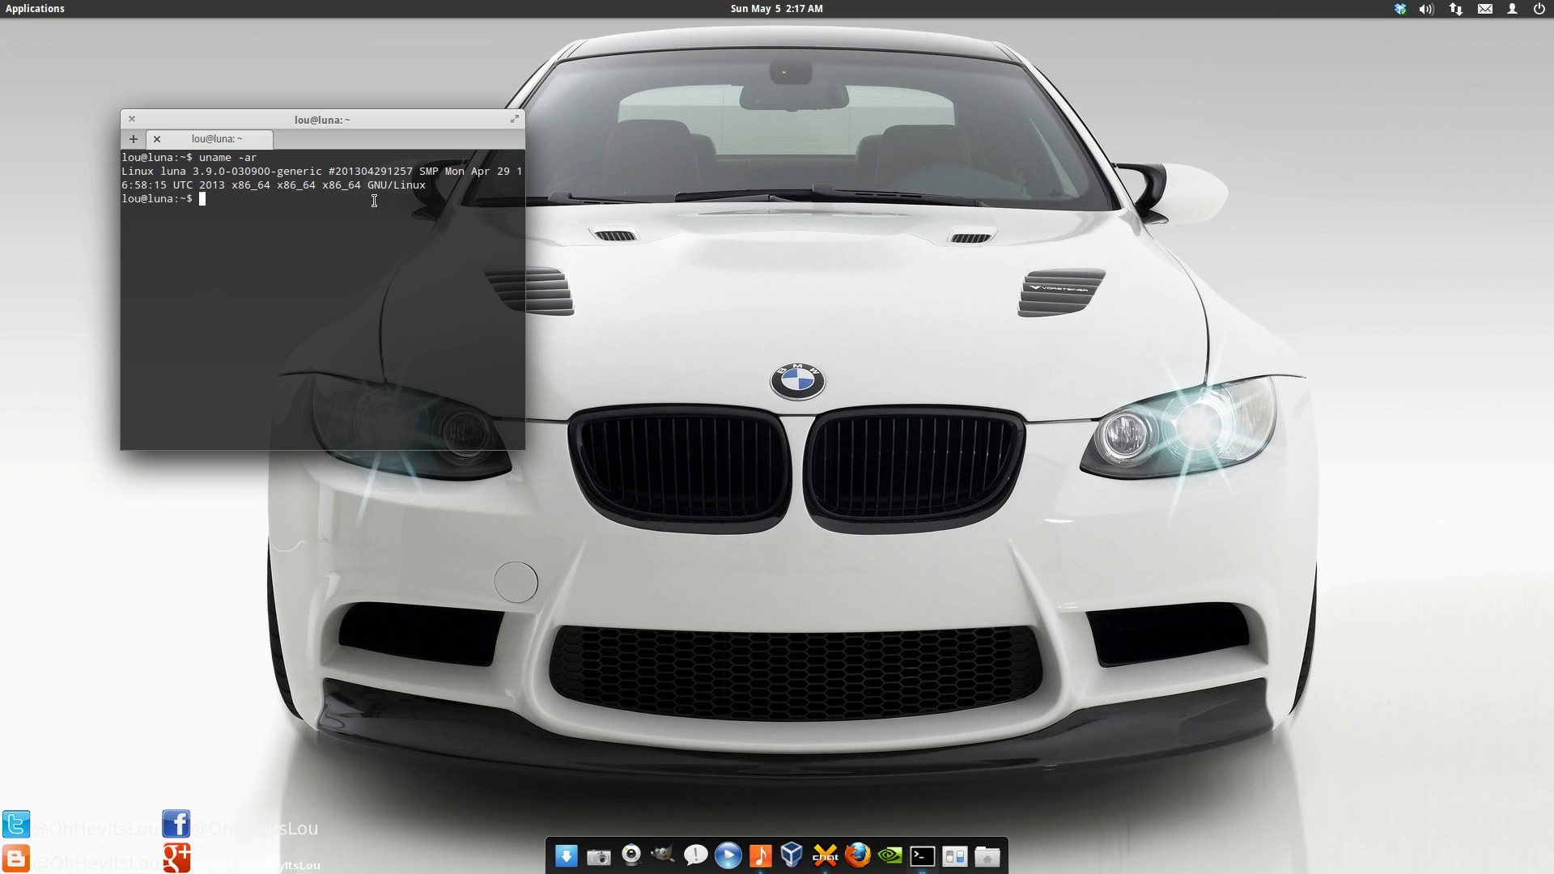
Close the terminal and launch Firefox, moving its window to the left edge
click(131, 120)
click(858, 855)
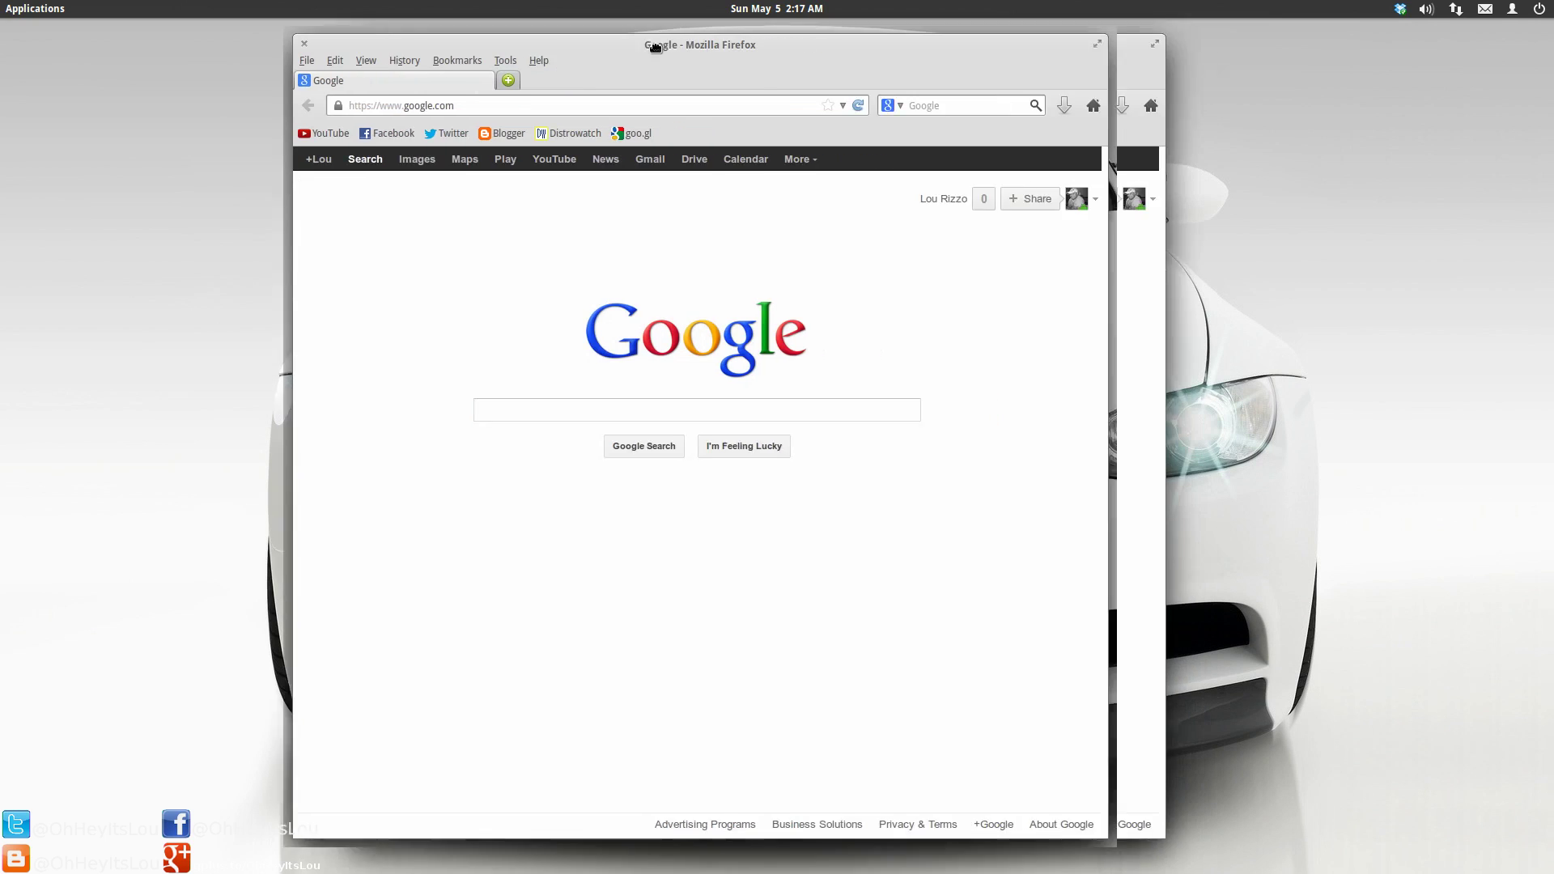
drag(765, 52, 395, 33)
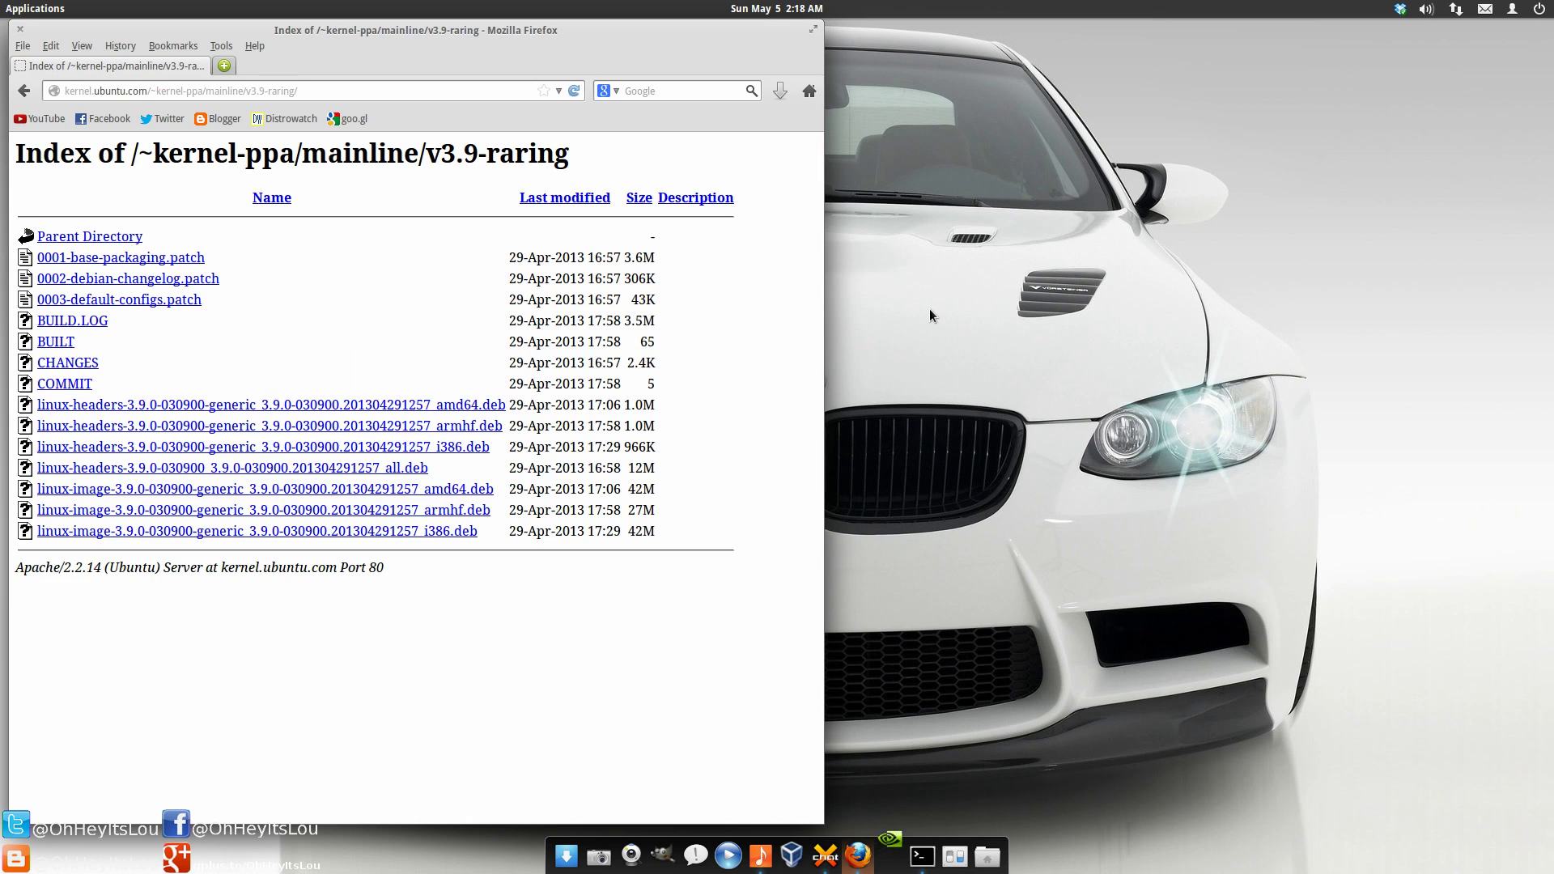
Move the NVIDIA X Server Settings window, showing driver 304.88, up and to the right
drag(1180, 93, 1193, 46)
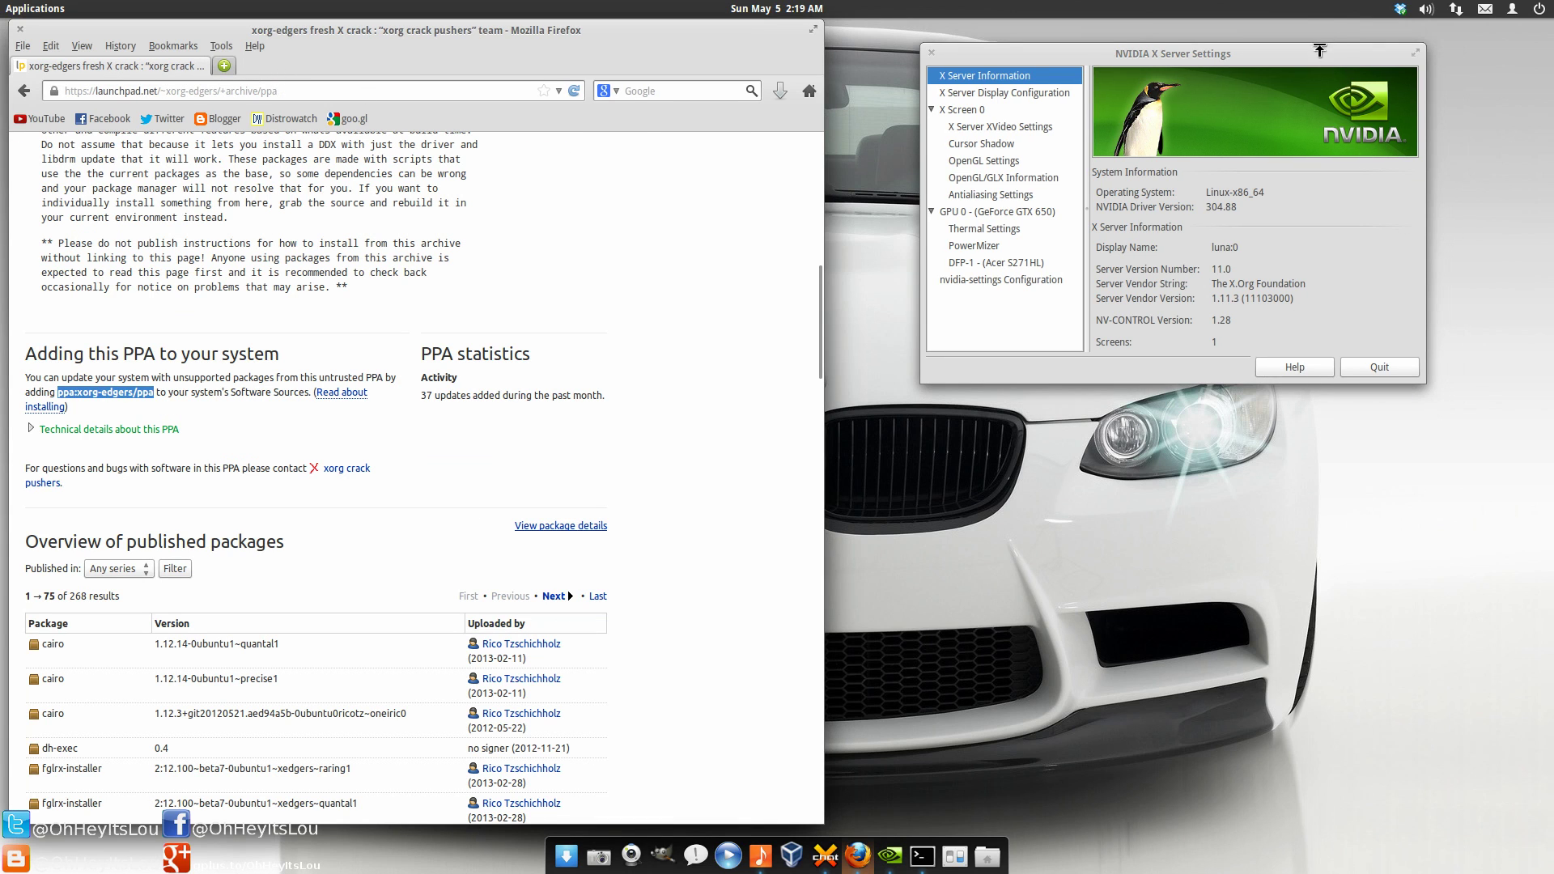
Return Firefox to Google, minimize it, and place the NVIDIA settings window top-right
drag(1320, 50, 1350, 42)
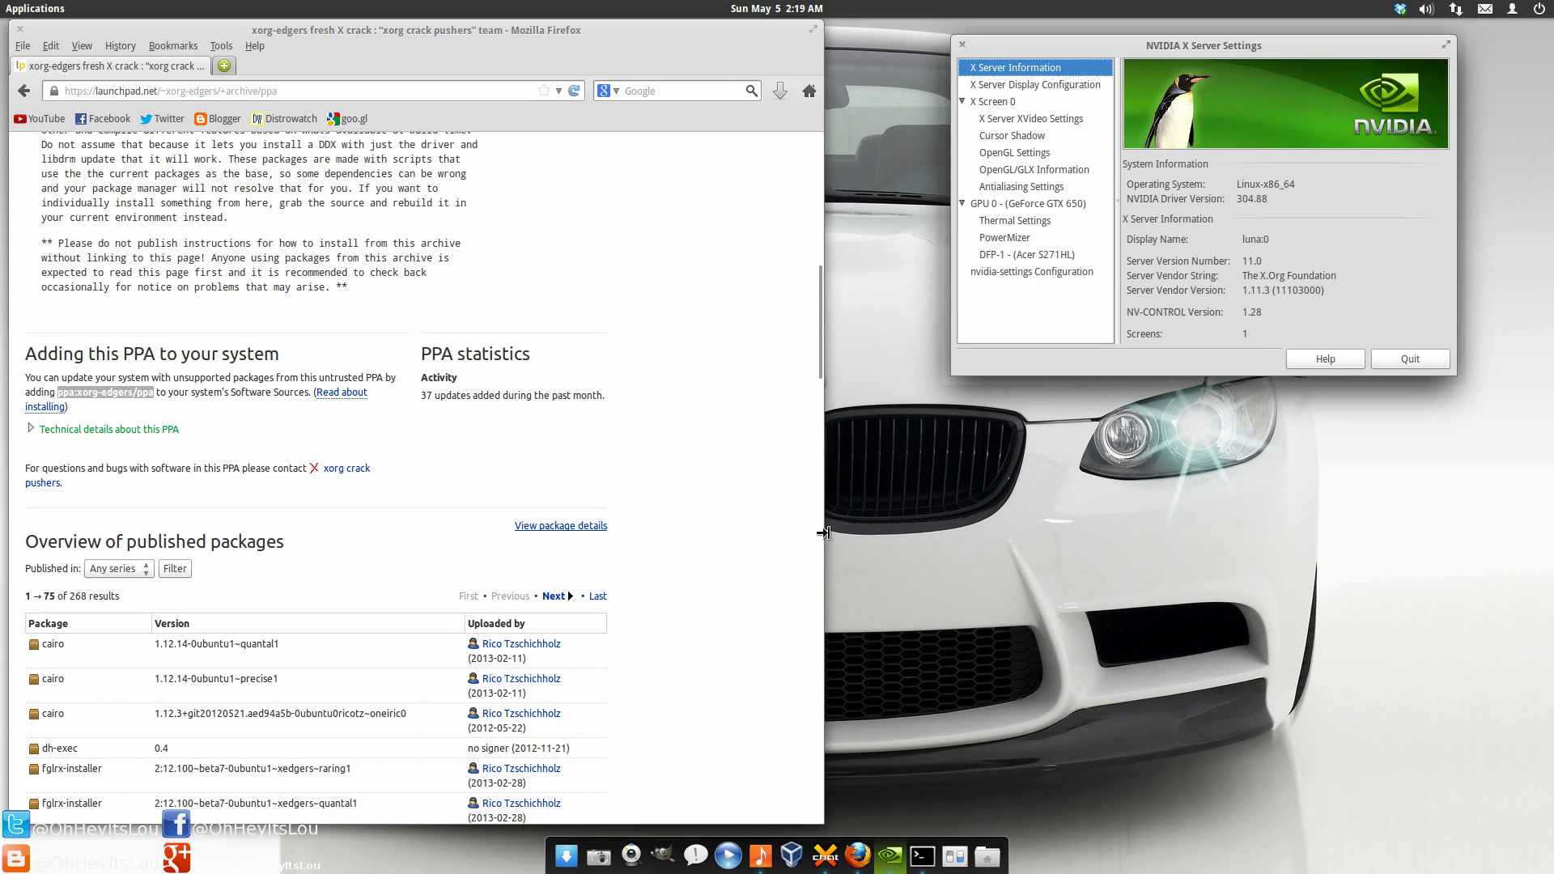
click(808, 91)
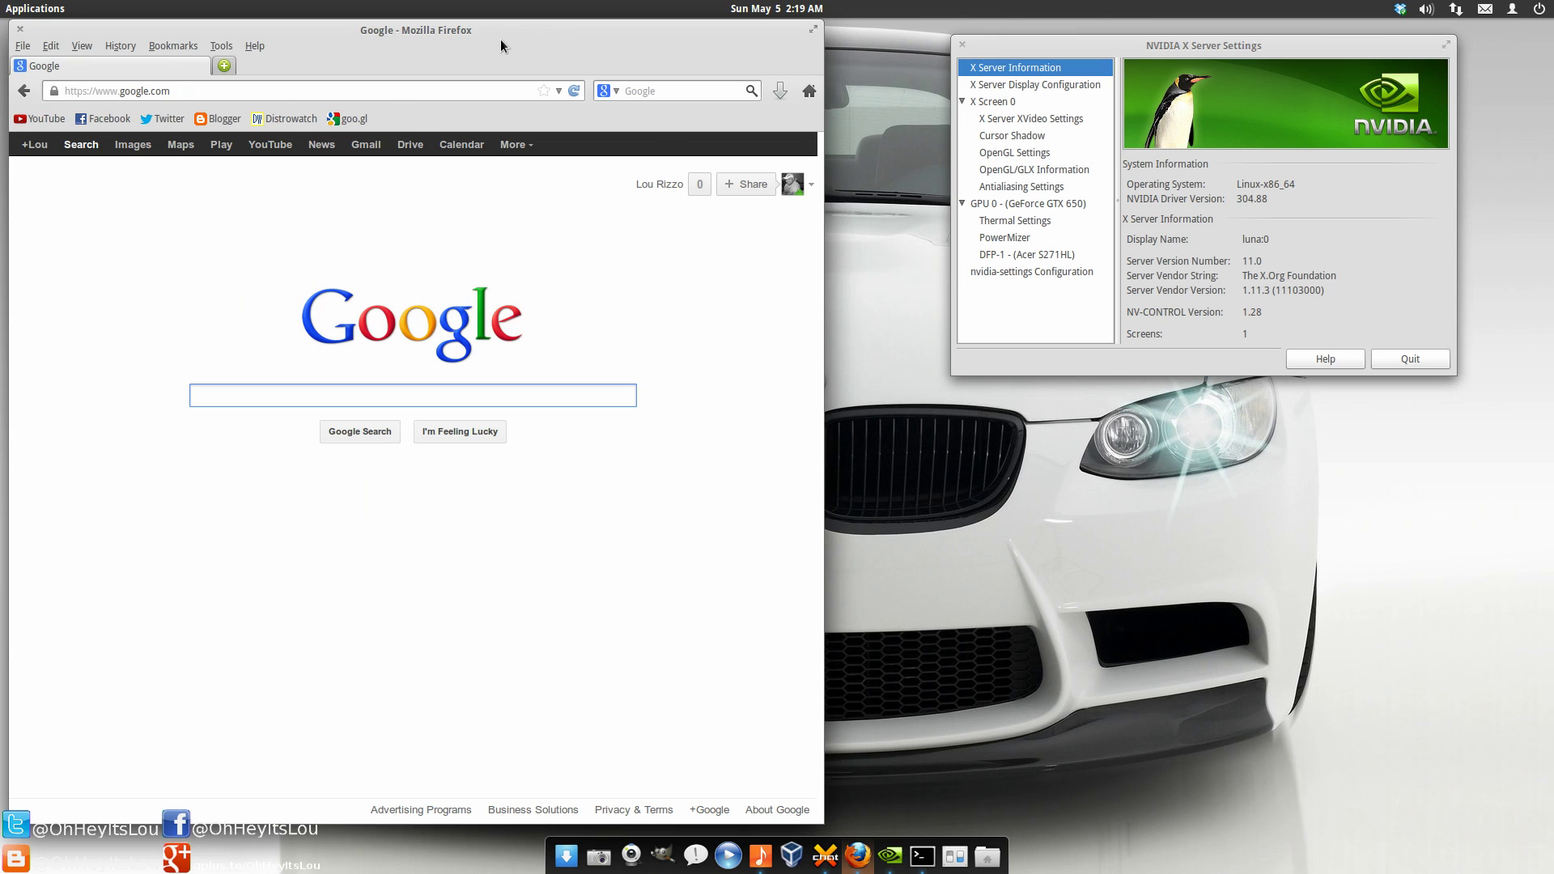
right_click(513, 23)
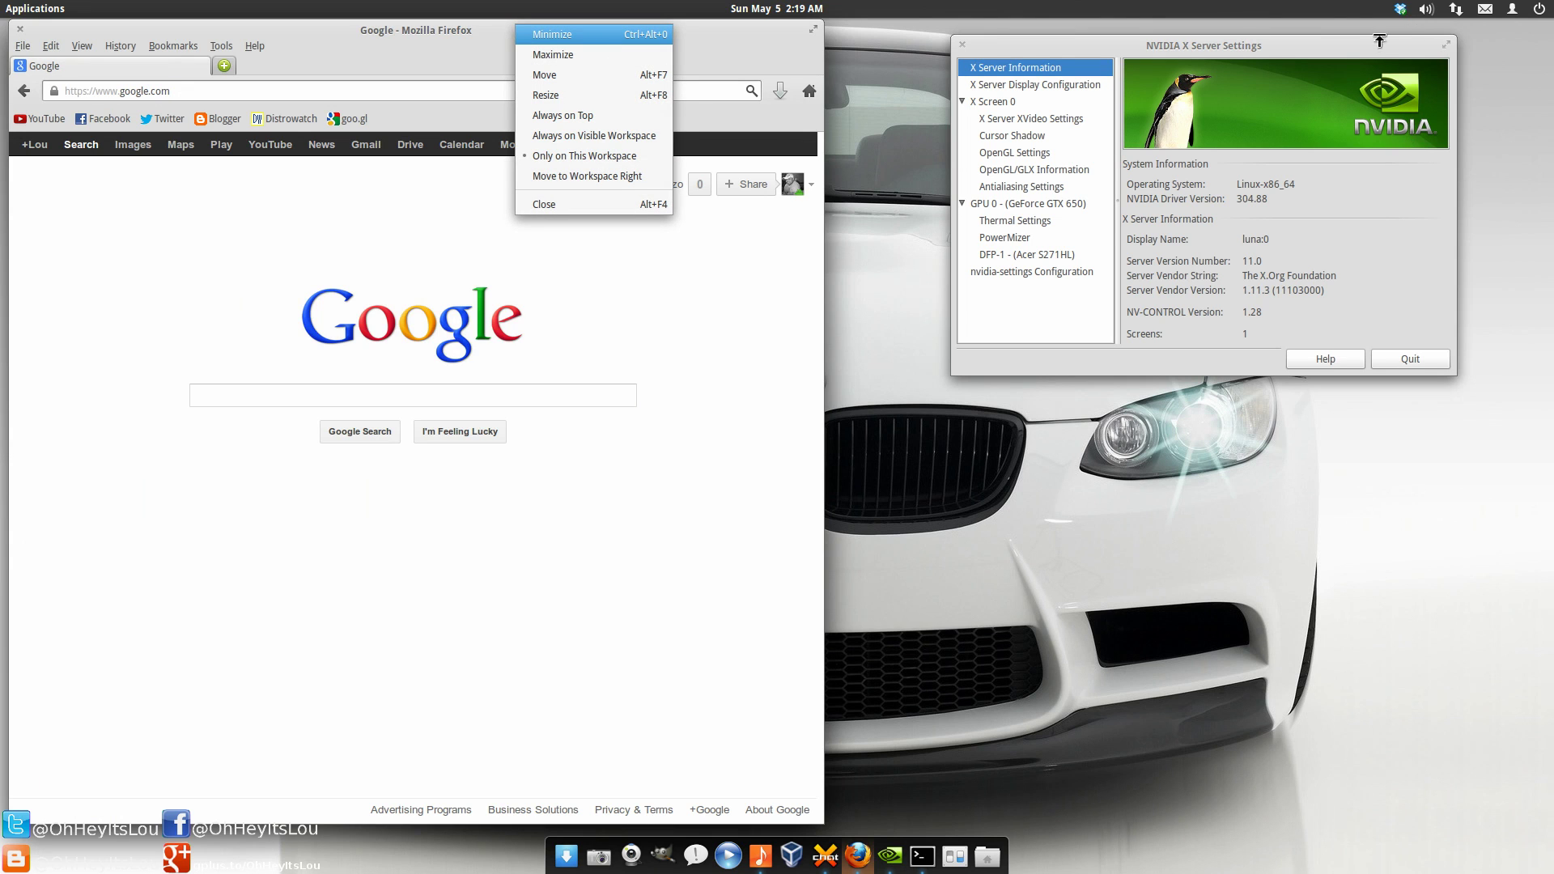
key(Return)
drag(1379, 41, 1467, 23)
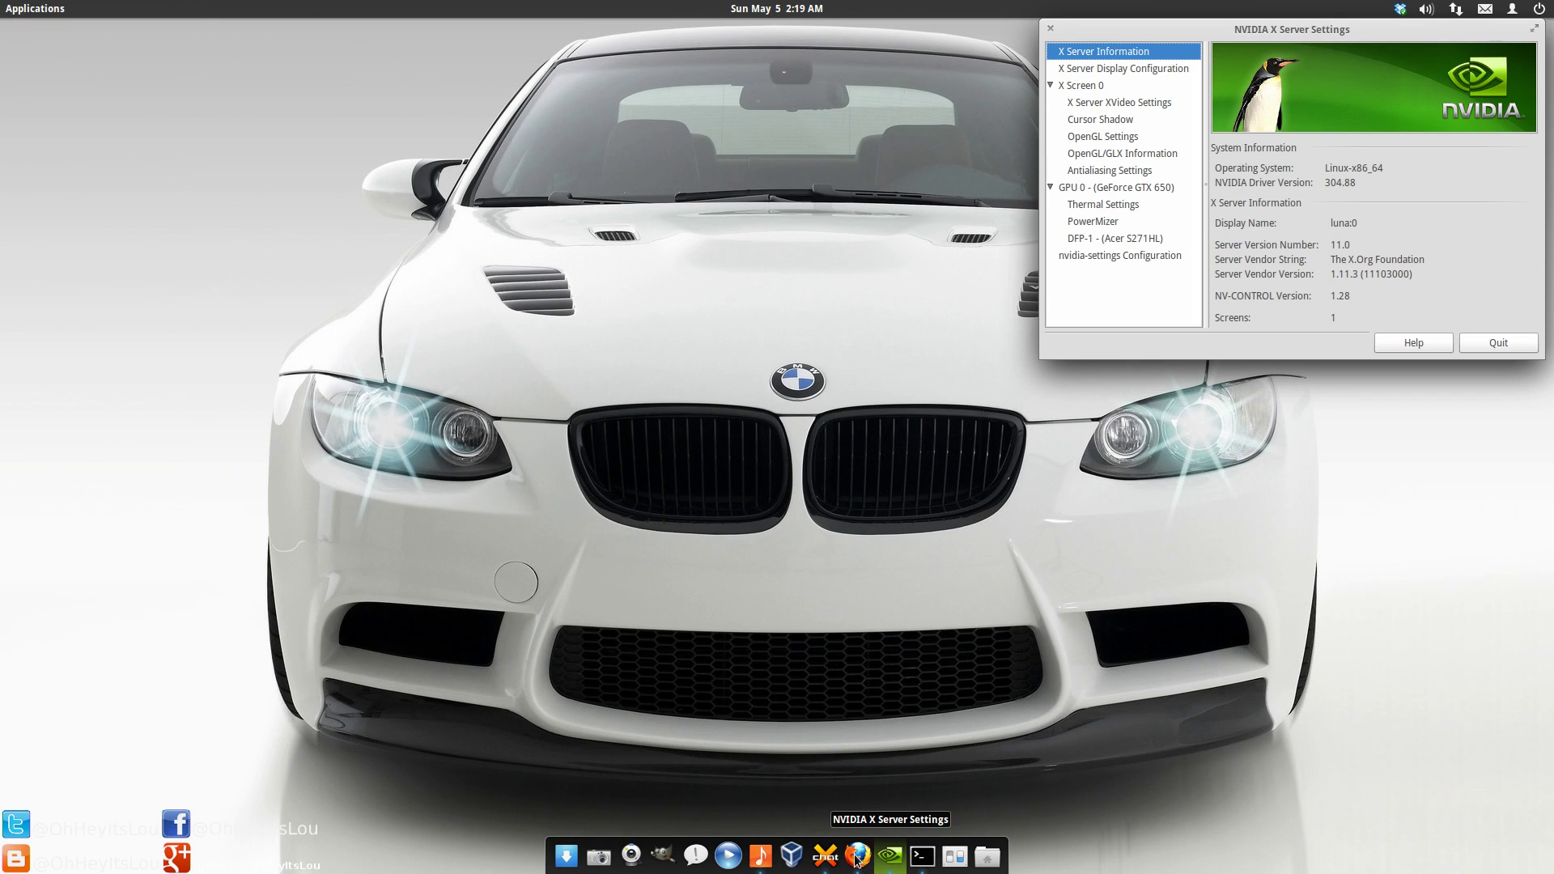
Nudge the NVIDIA settings window down-left twice and open the Home folder in Files
click(662, 856)
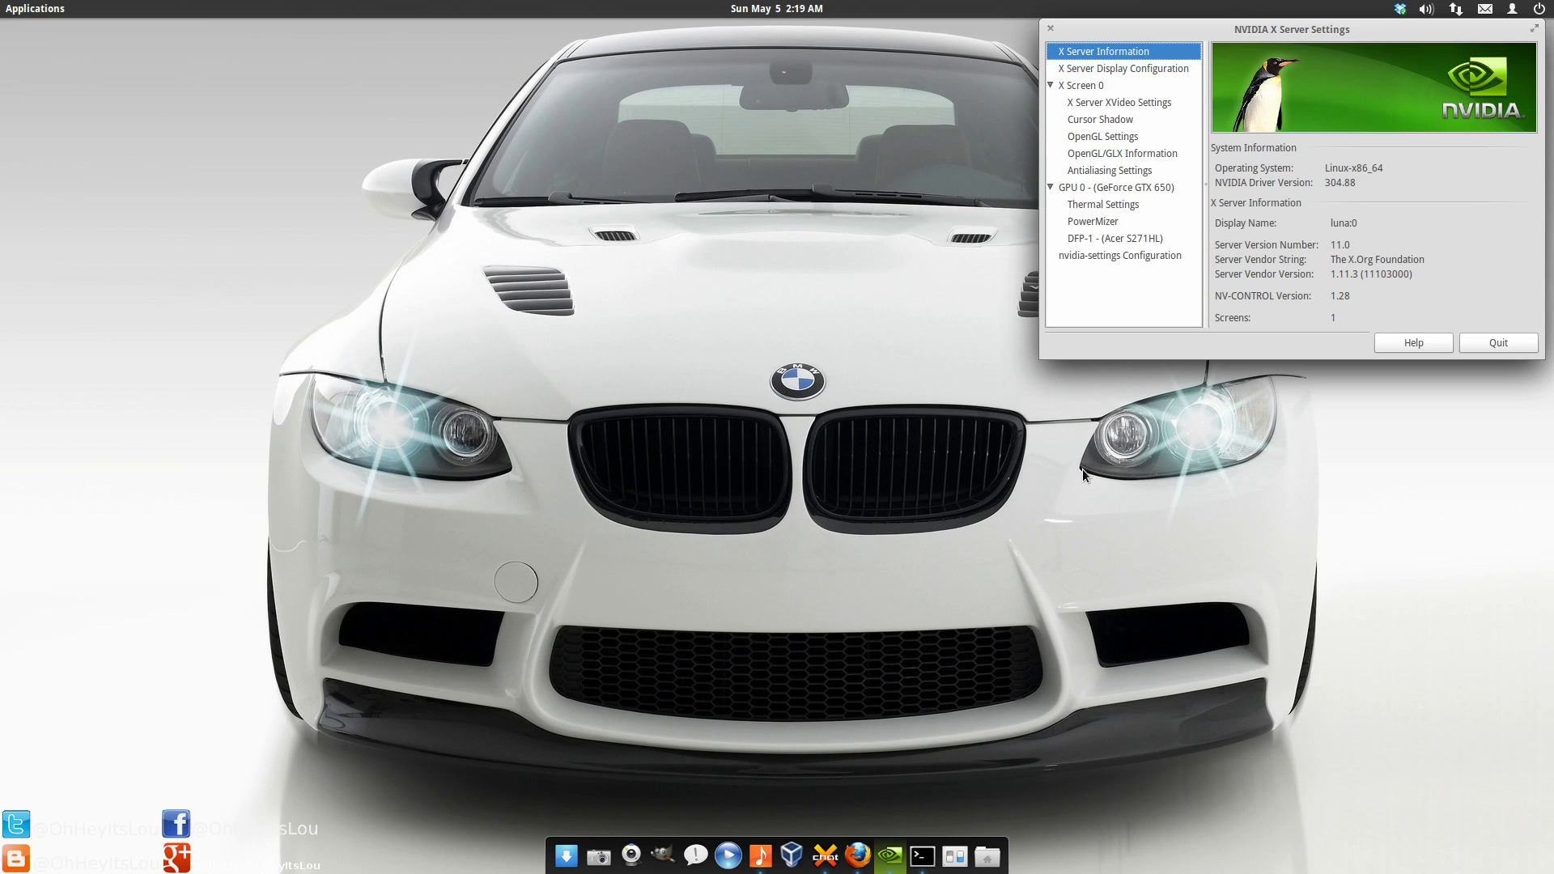
drag(1257, 25, 1221, 52)
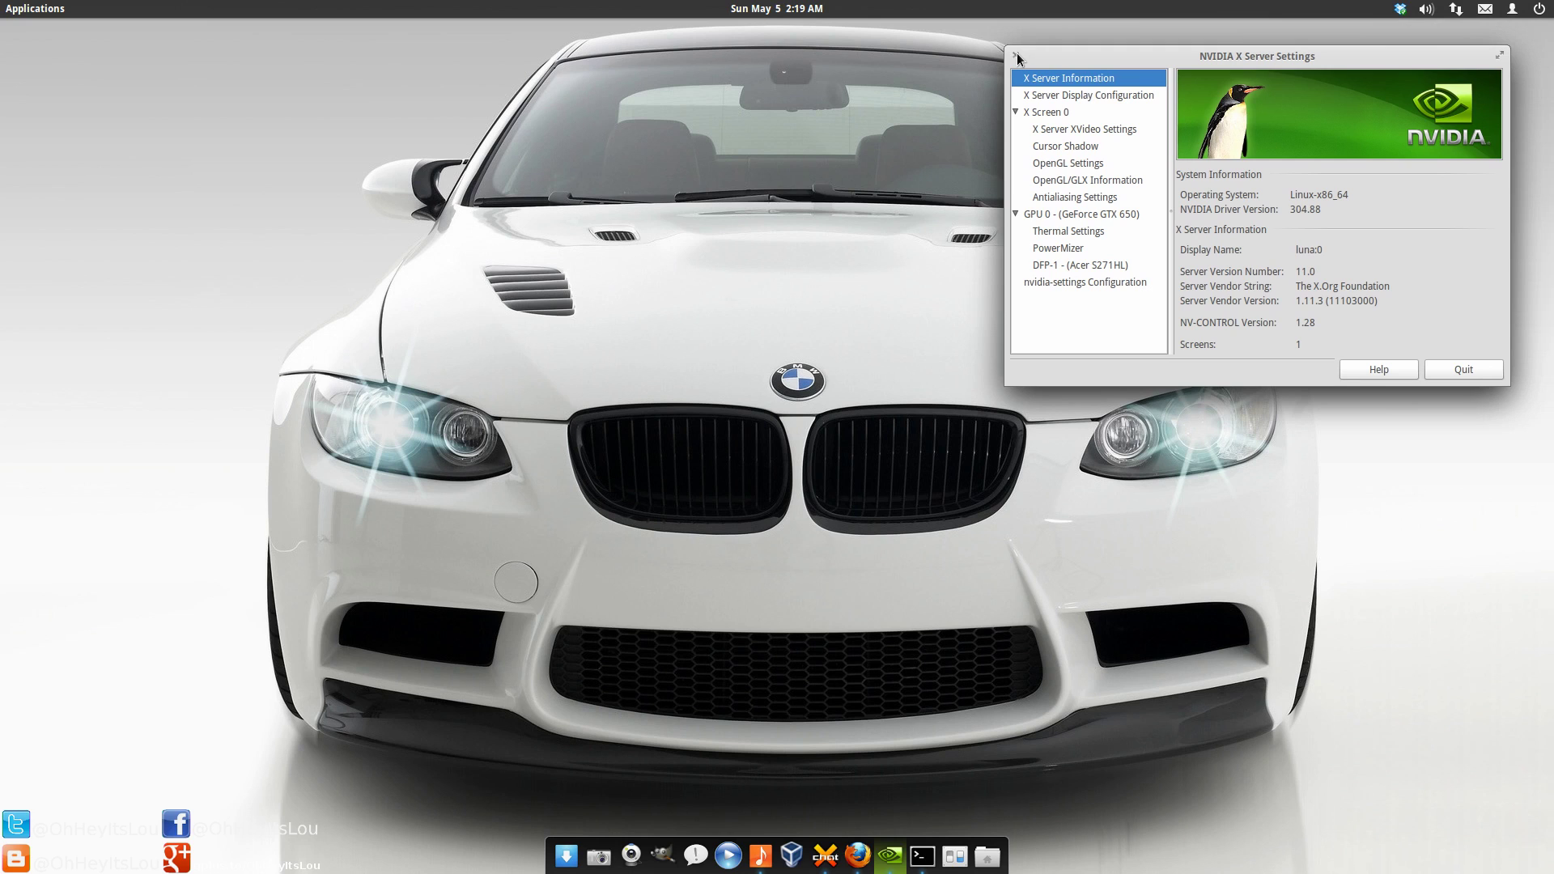
drag(1018, 58, 976, 82)
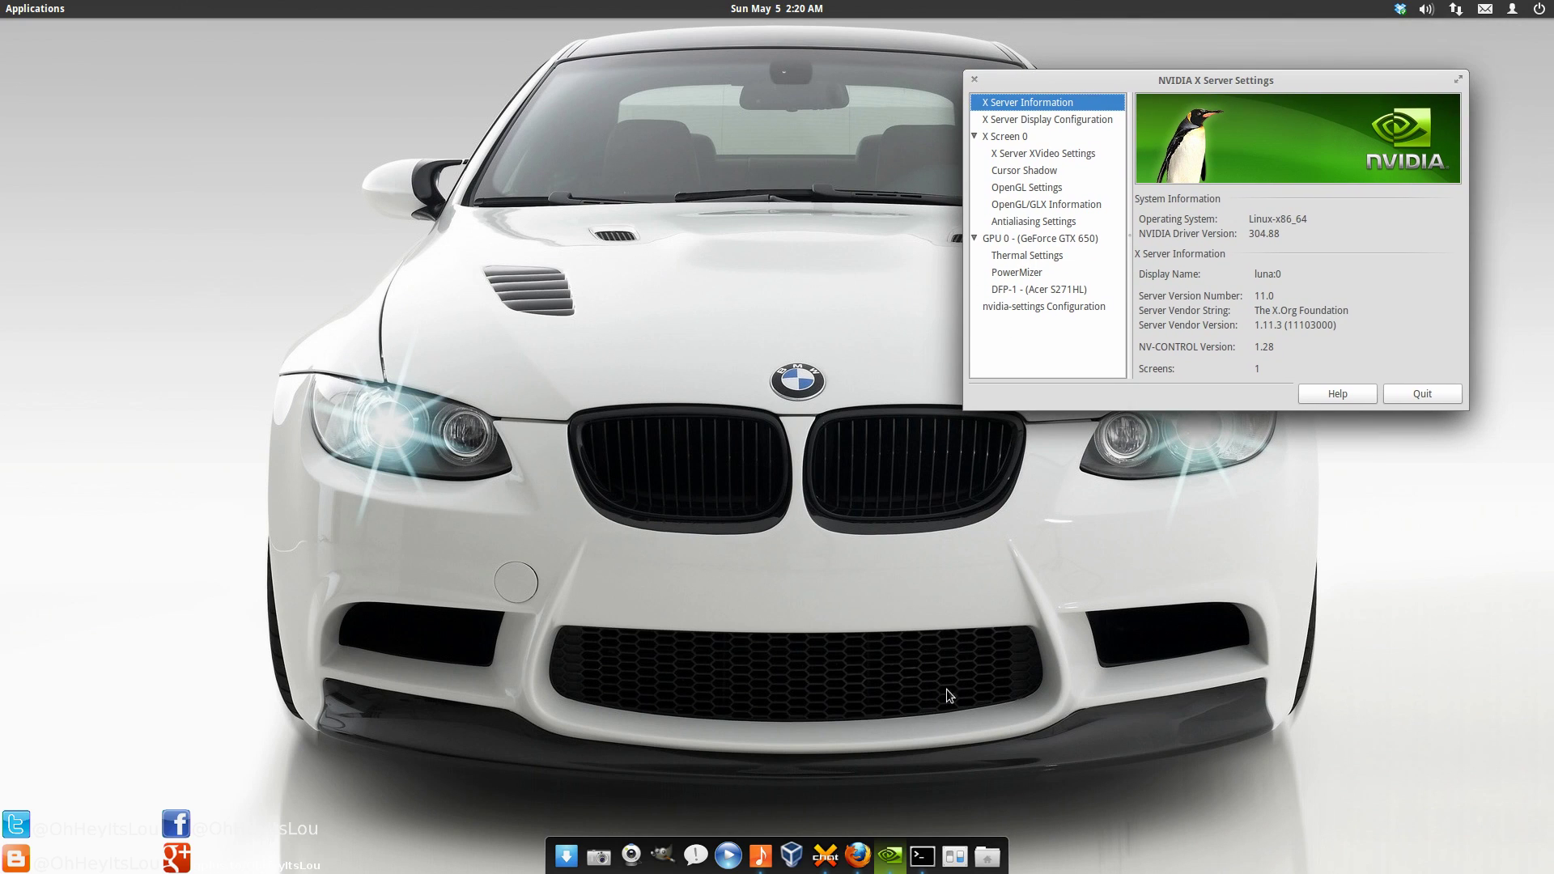
click(987, 857)
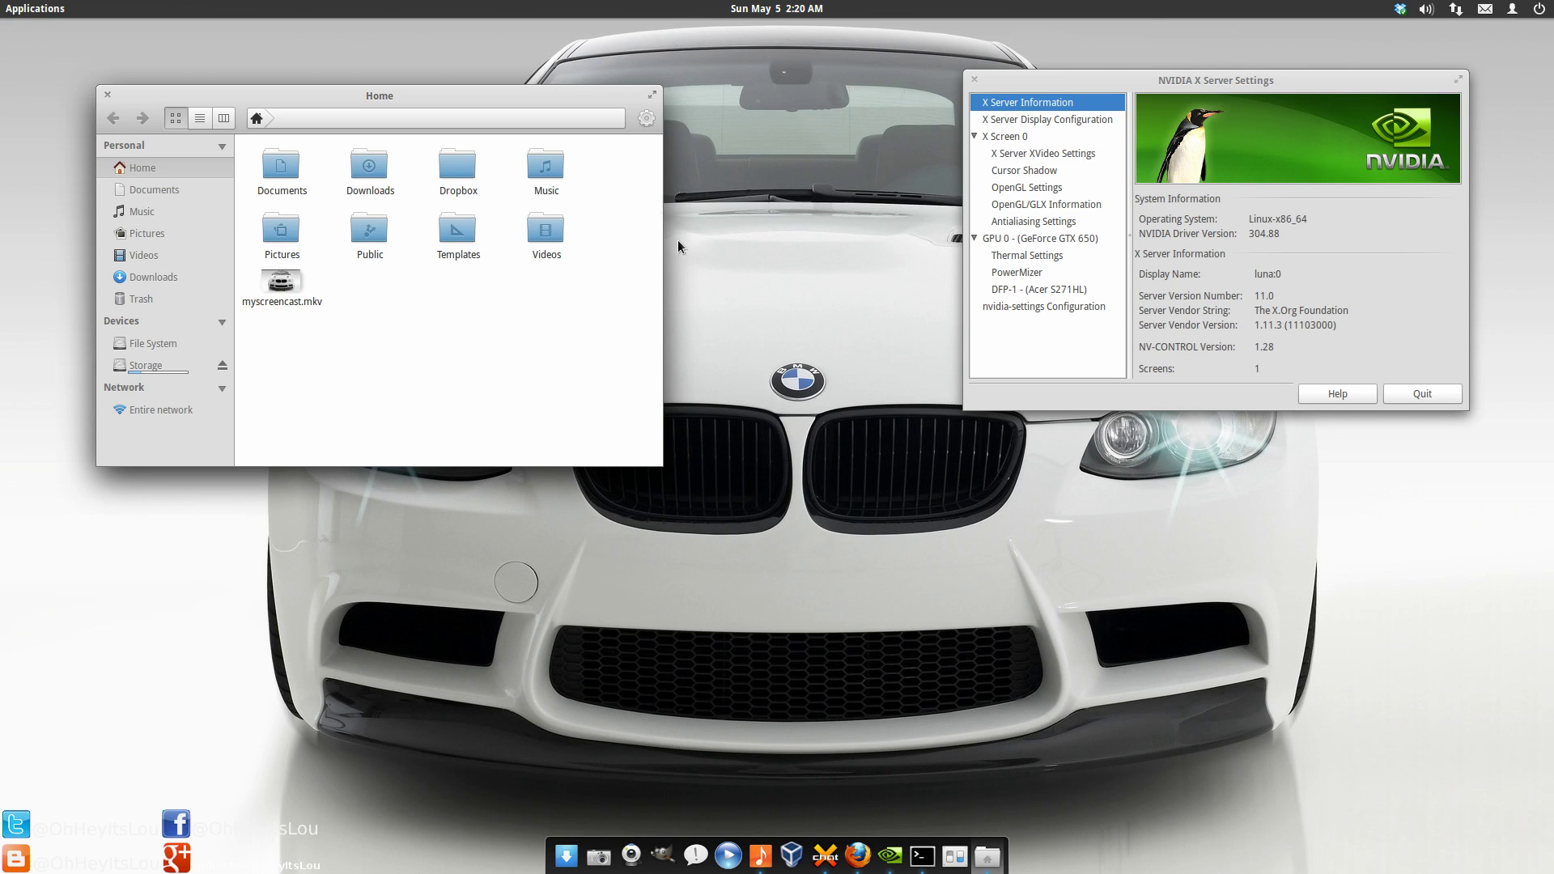
Reposition the Home and NVIDIA windows, trying the window overview and workspace switcher in between
drag(555, 98, 708, 173)
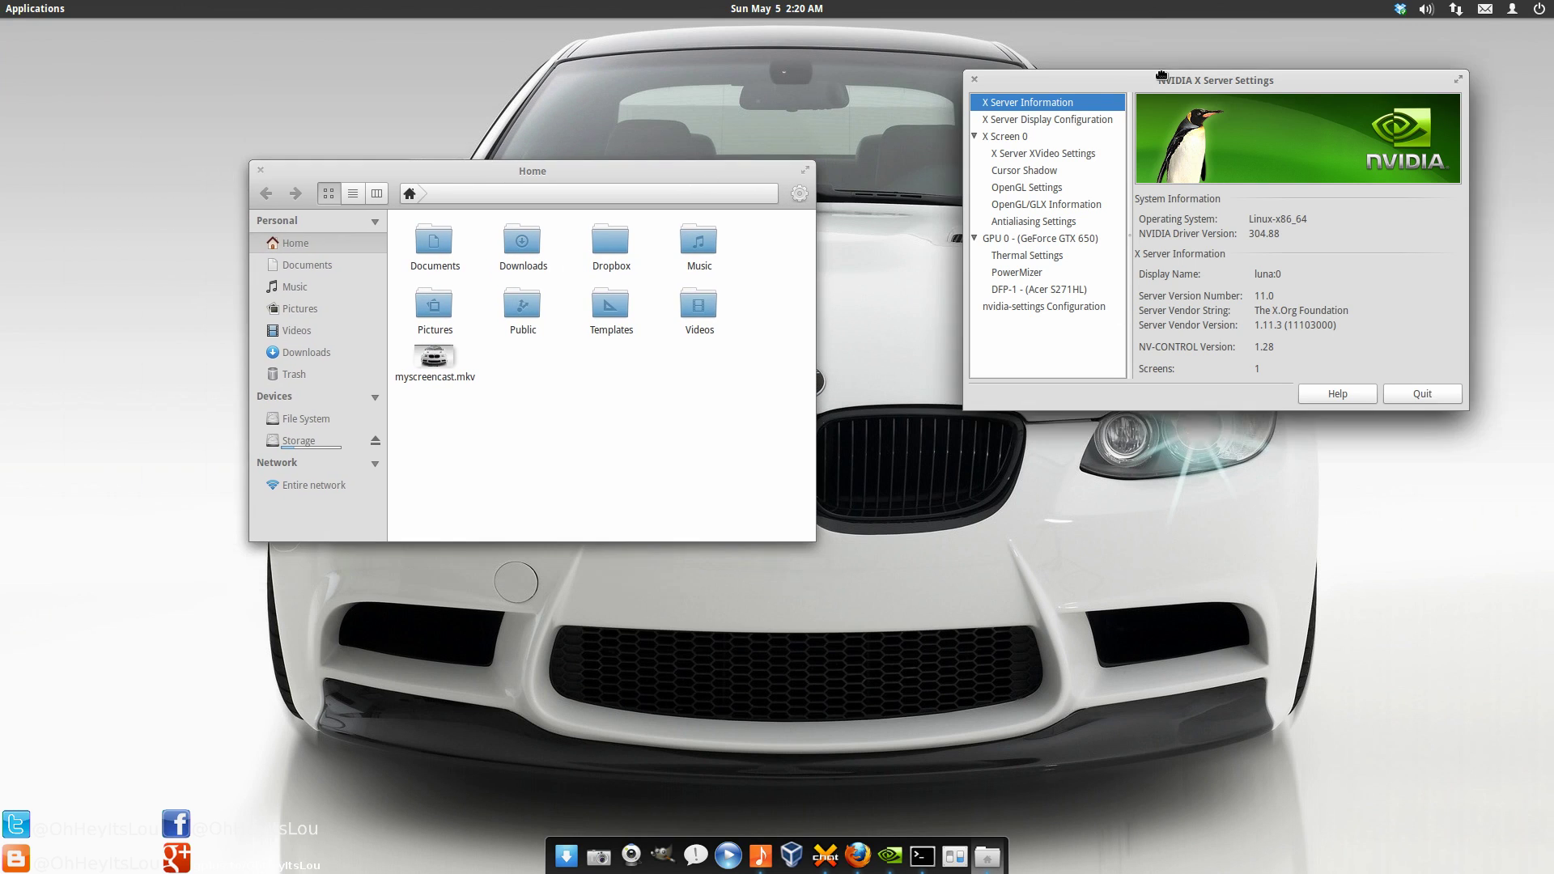
drag(1156, 73, 1071, 159)
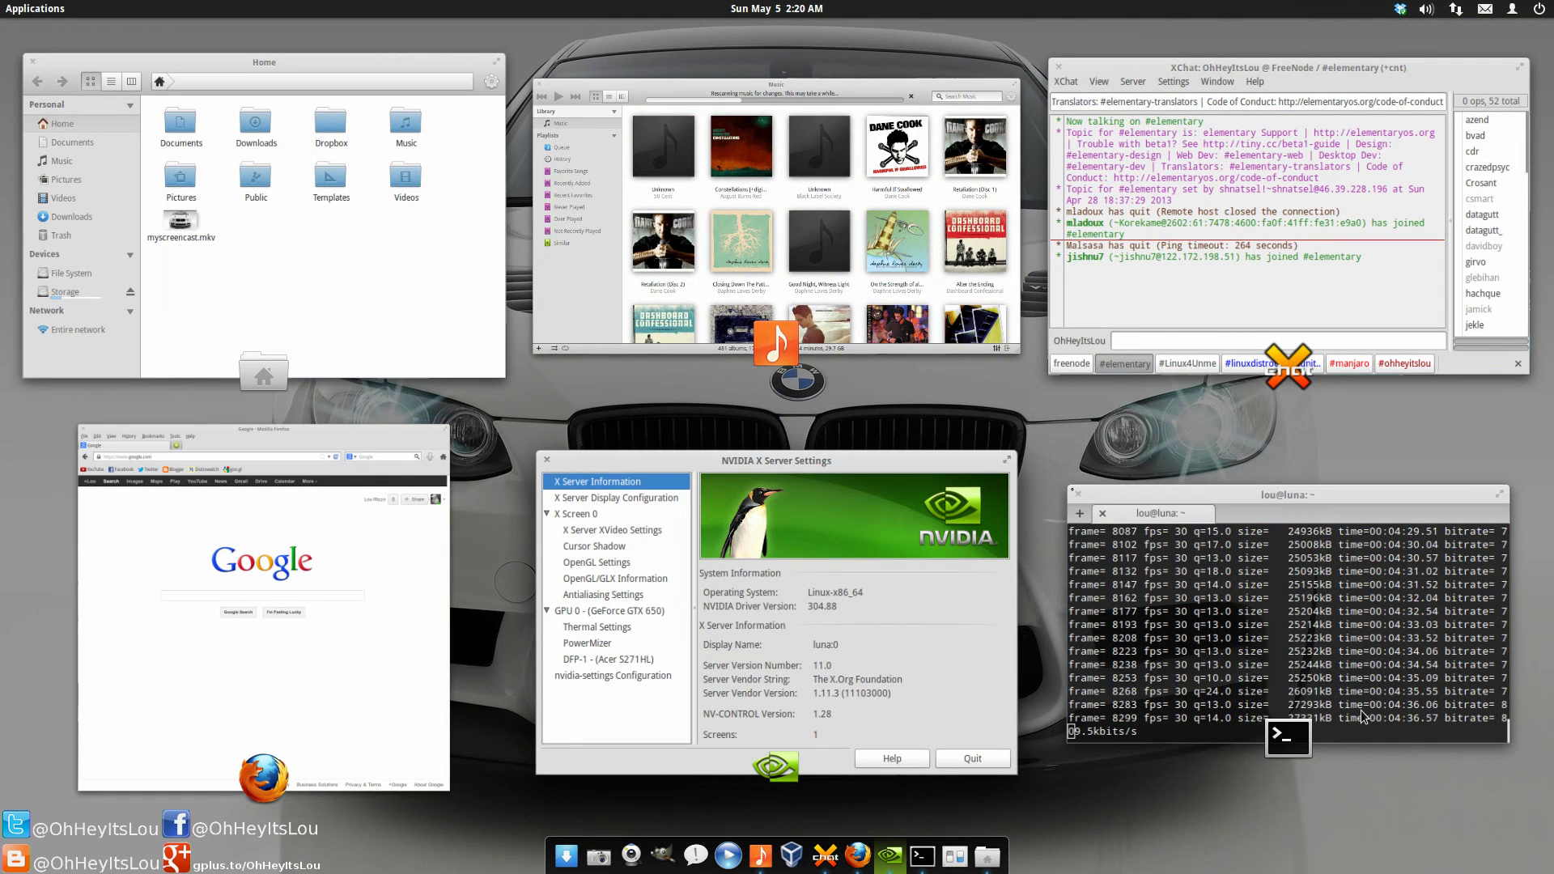
click(1543, 850)
key(super+s)
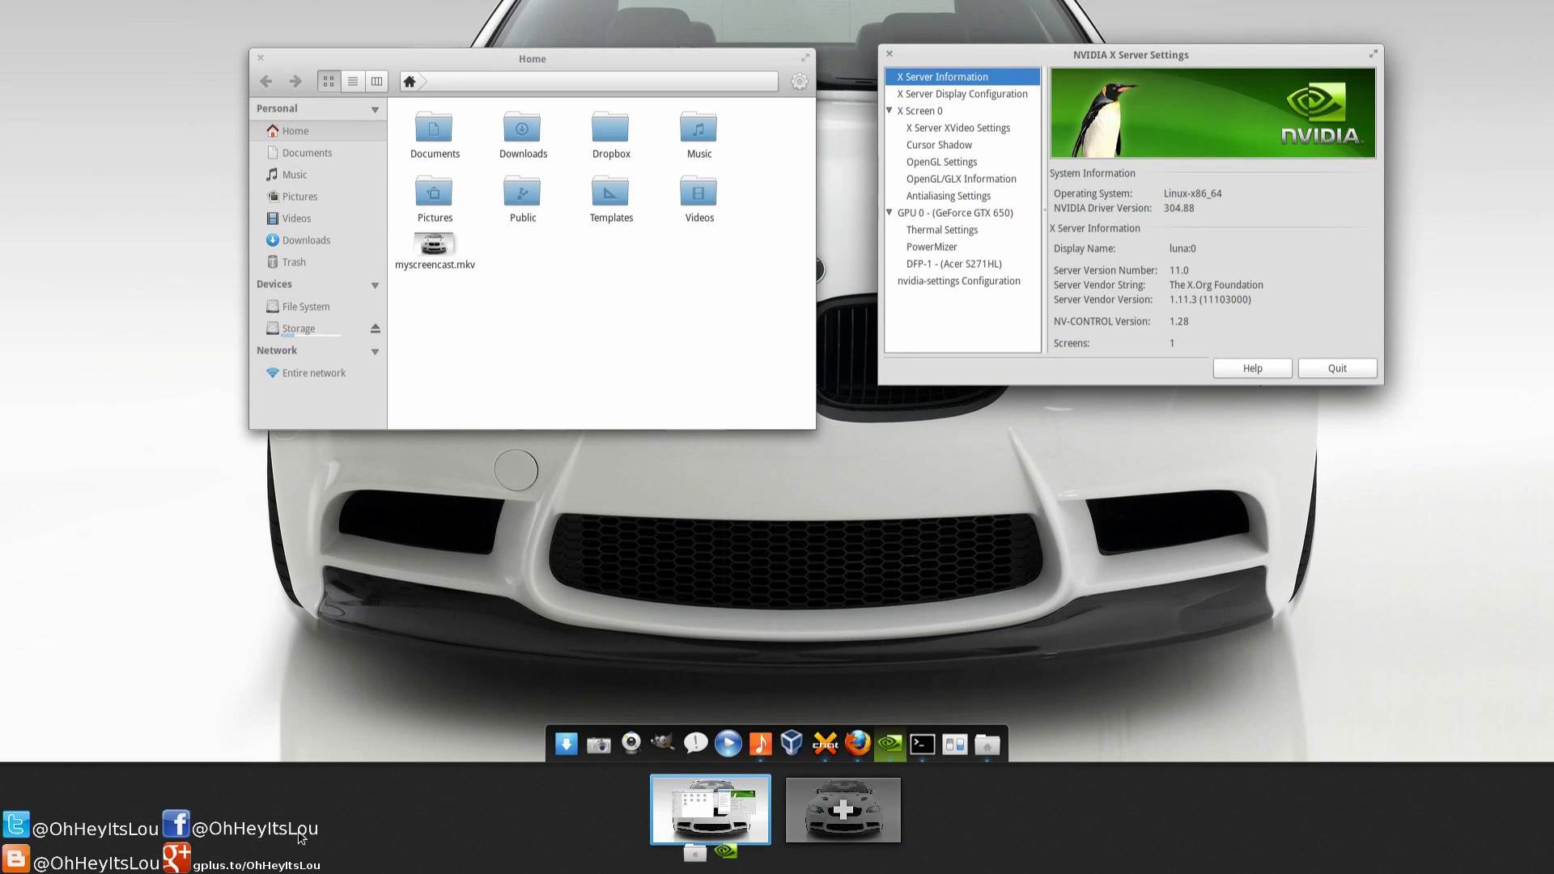
click(711, 809)
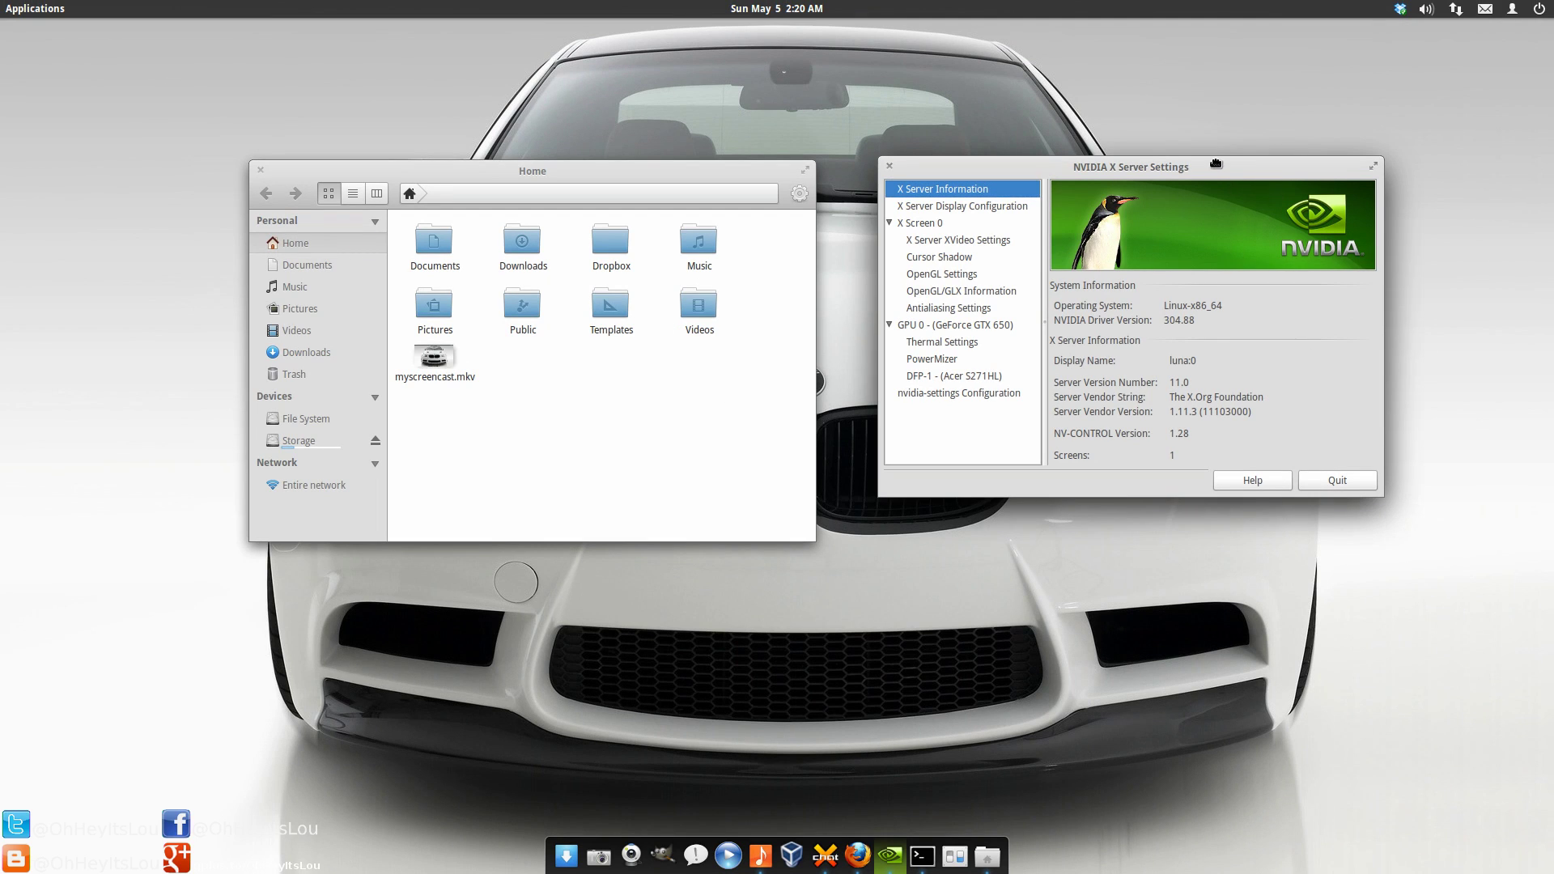
drag(1216, 164, 1312, 179)
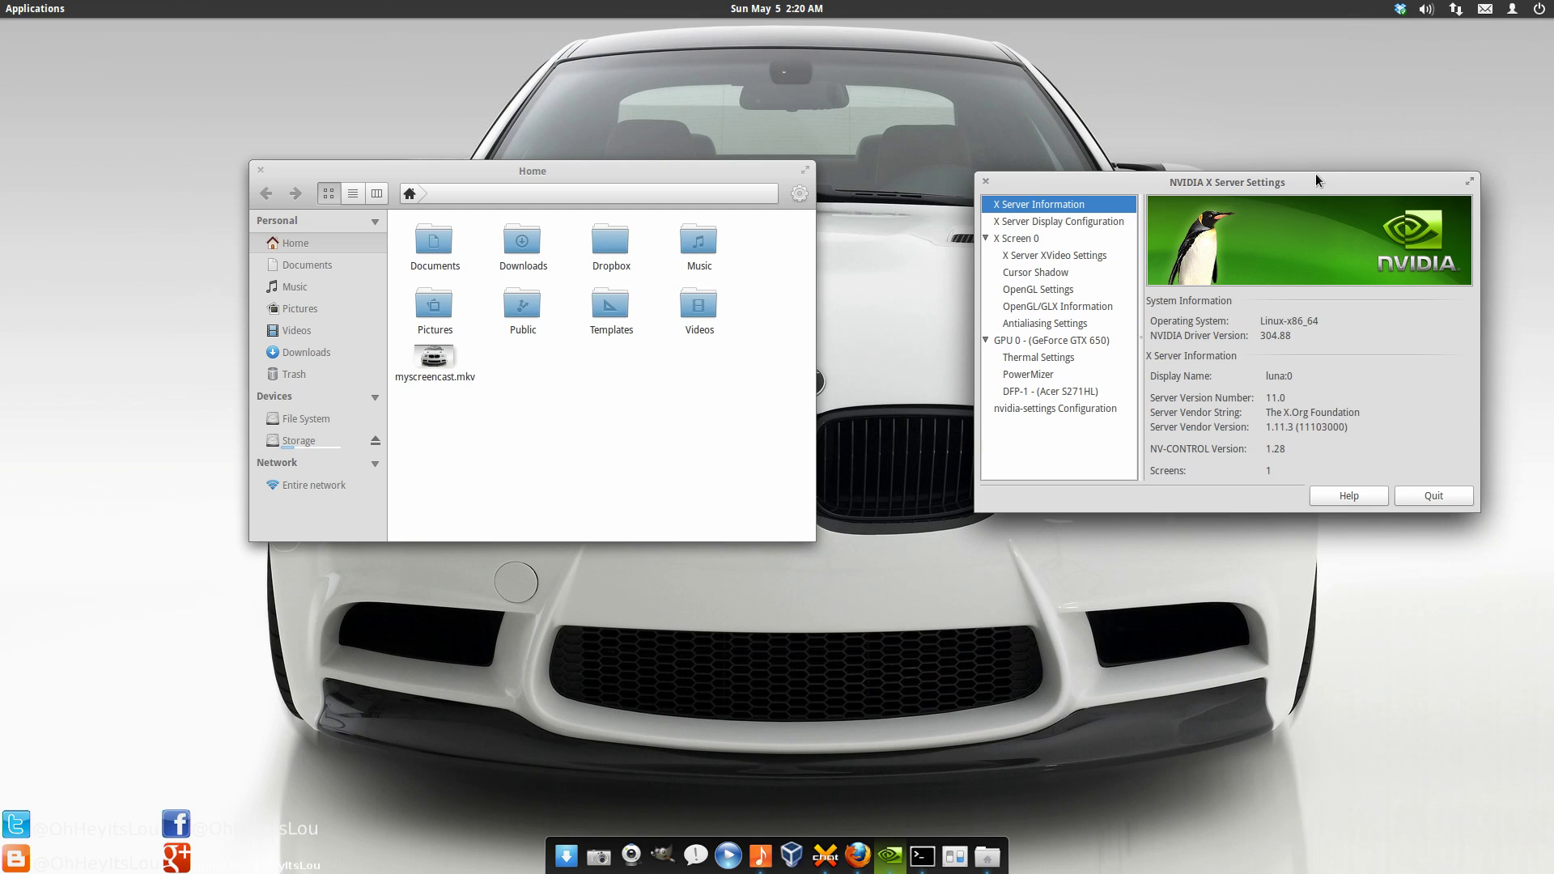
Open and close the panel's session, messaging and network indicator menus
click(1539, 9)
click(1538, 9)
click(1486, 9)
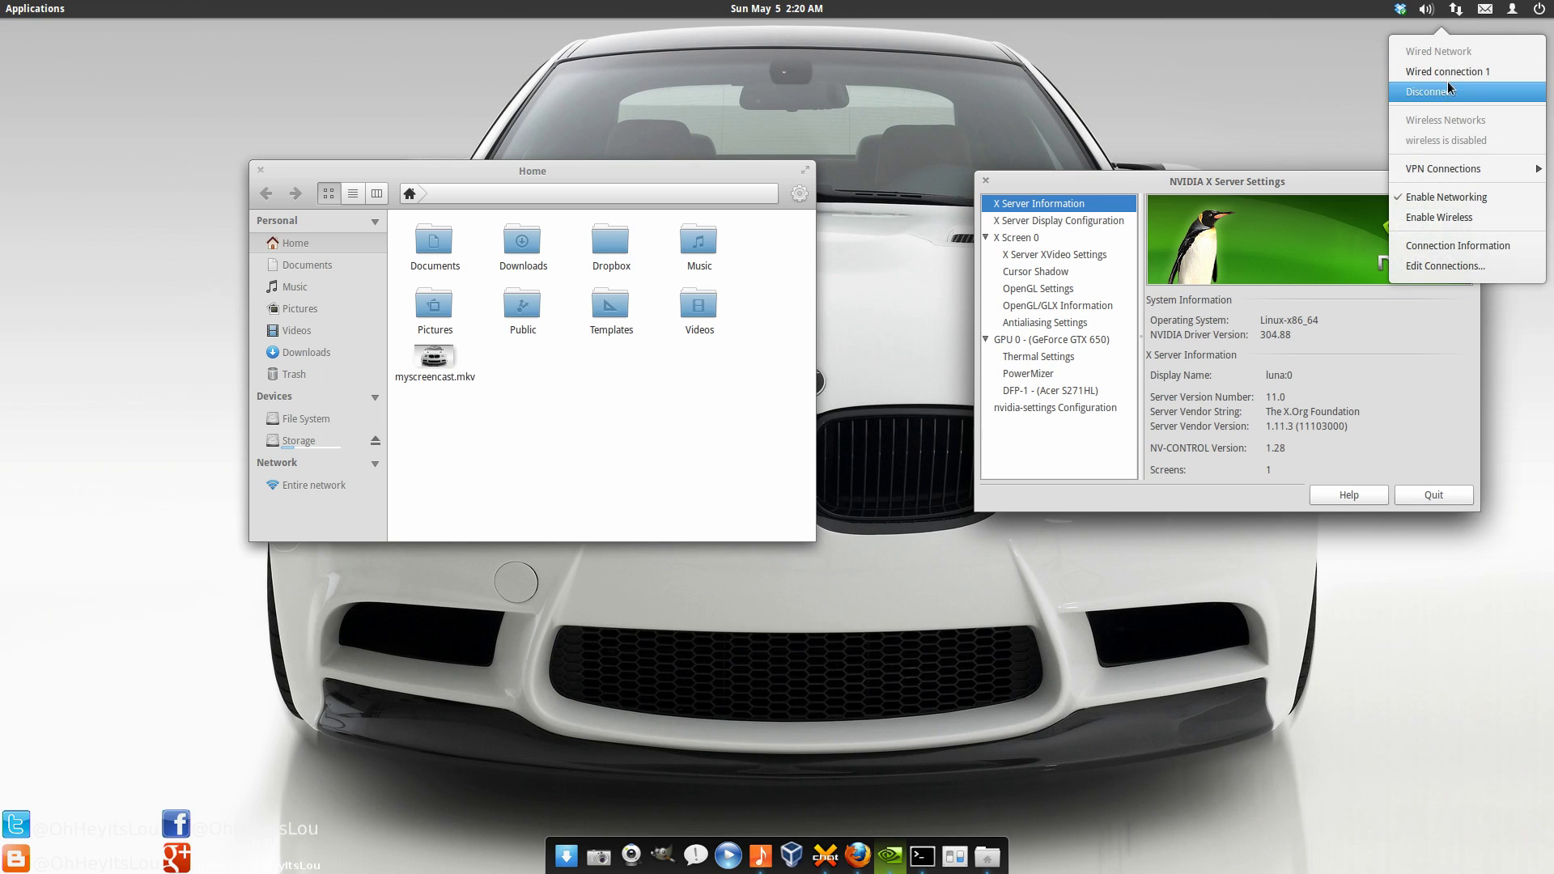
click(1427, 9)
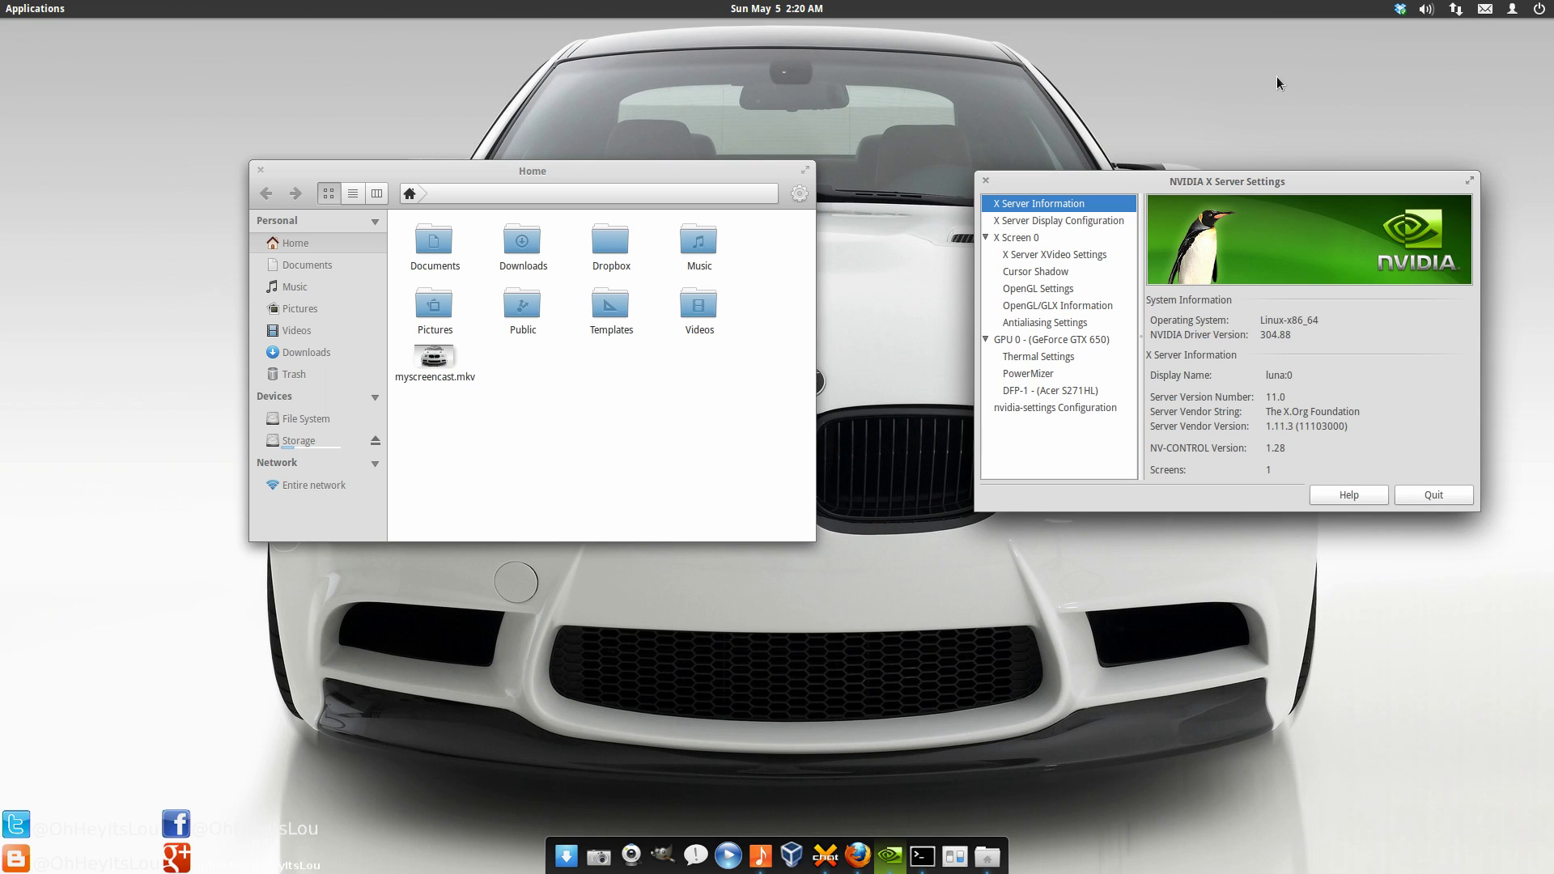
Shift the NVIDIA settings and Home windows leftward so they sit closer together
drag(1273, 182, 1133, 169)
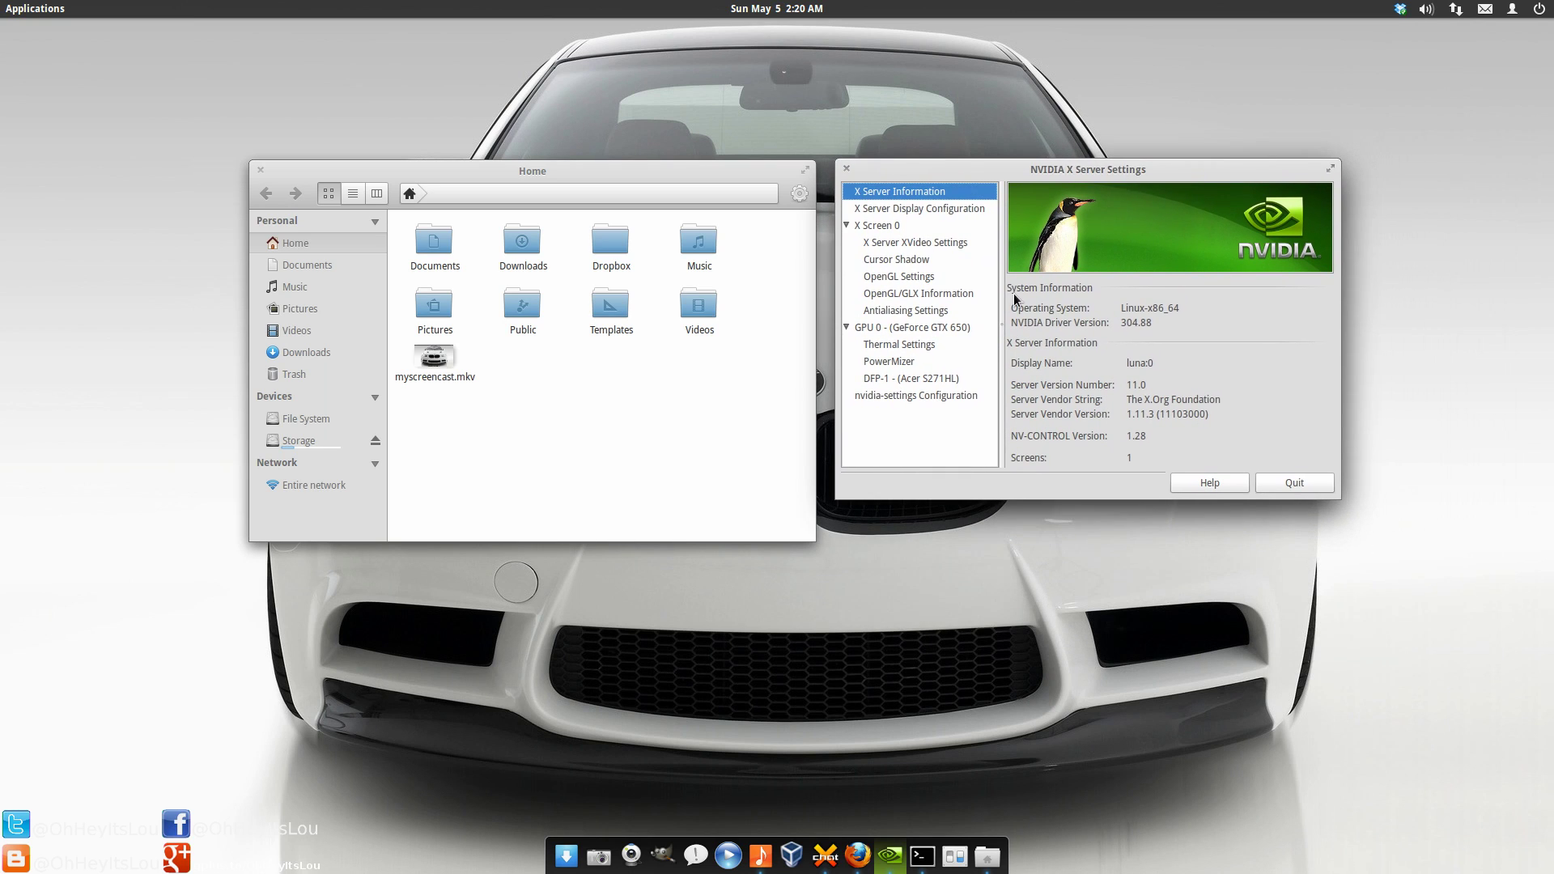
drag(738, 167, 633, 155)
drag(1037, 175, 1002, 154)
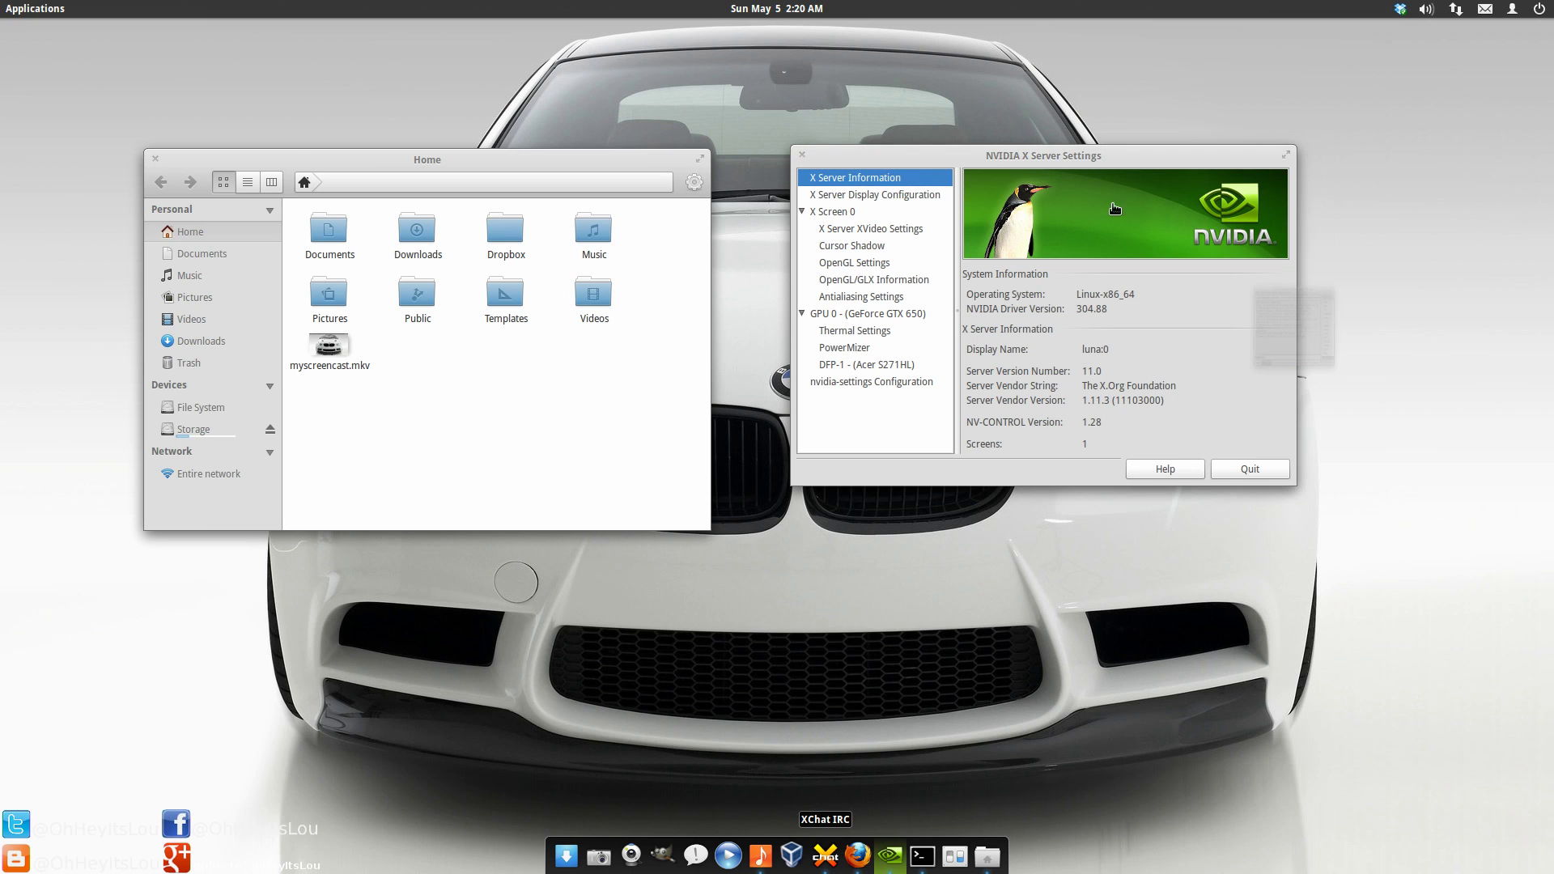
Rearrange the NVIDIA settings and Home windows, and close the Files about box
drag(974, 158, 1094, 233)
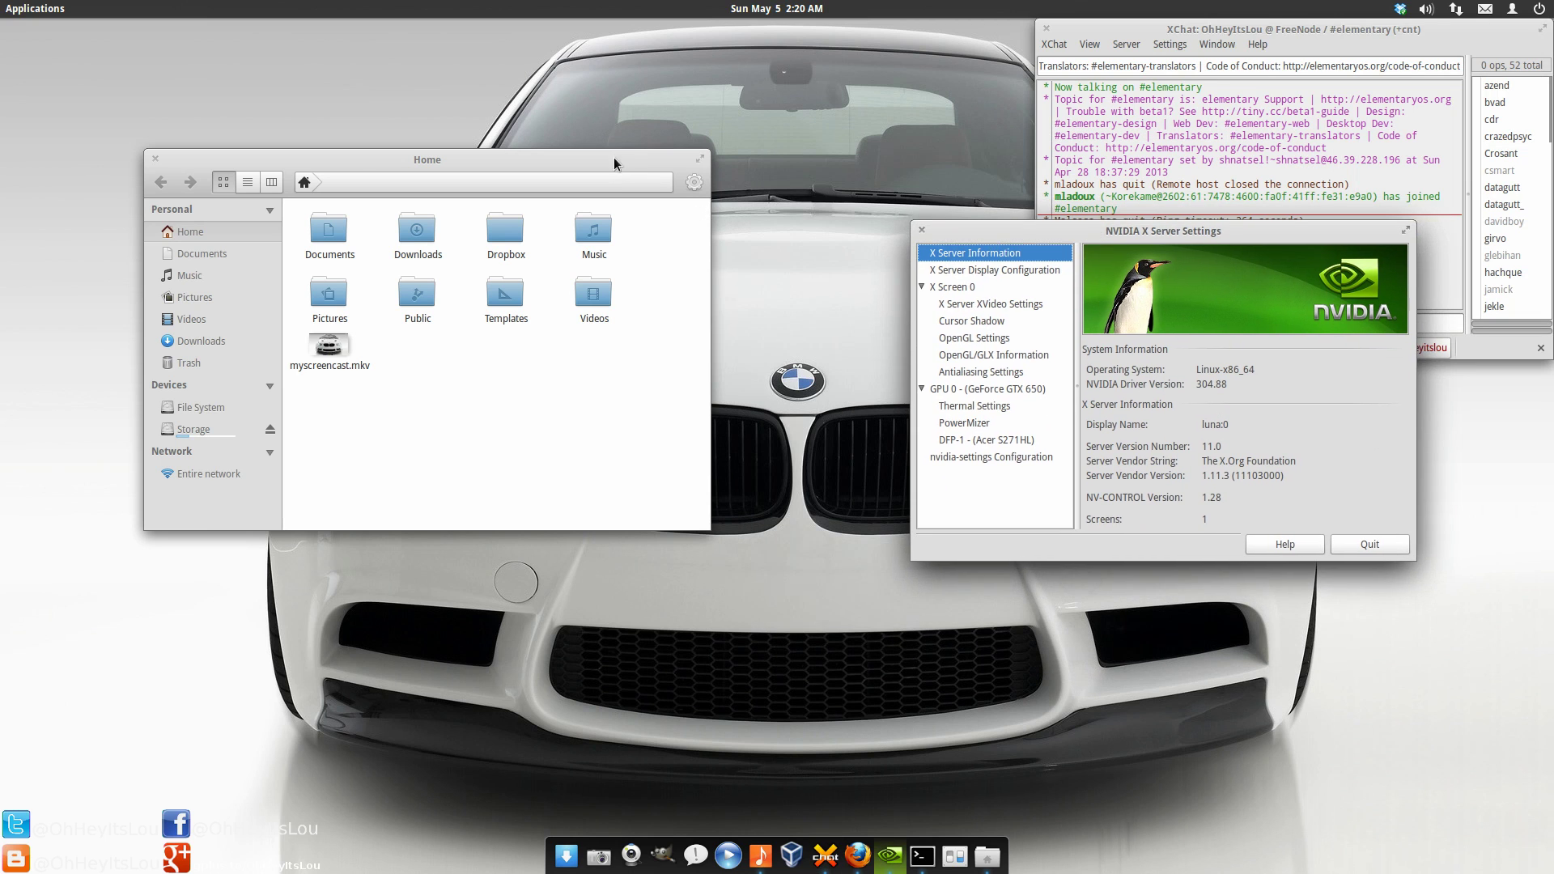
drag(614, 162, 621, 197)
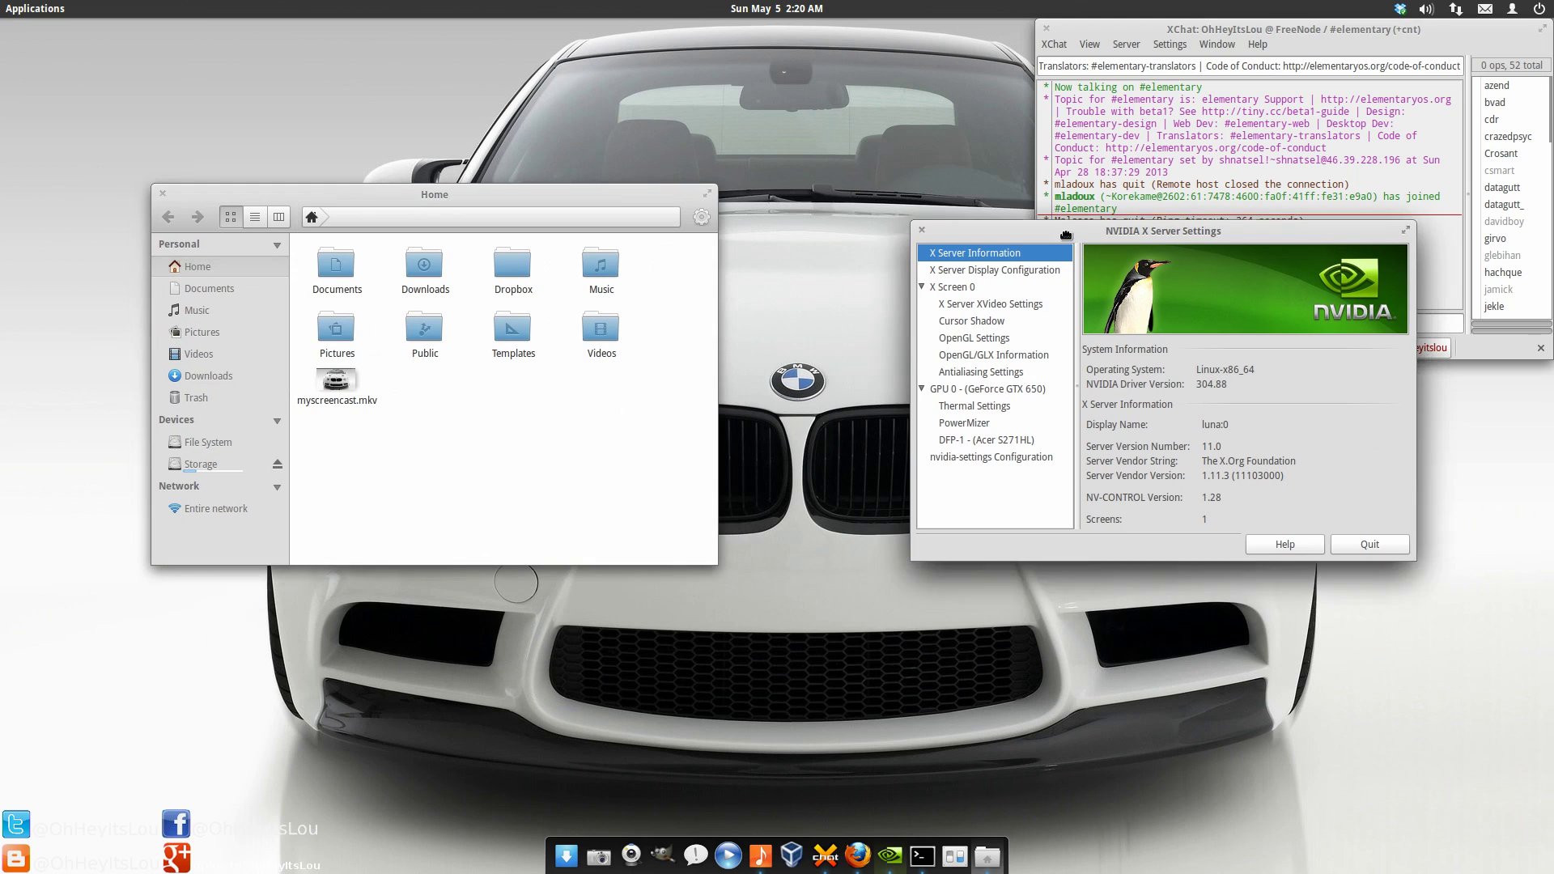
drag(1066, 234, 1054, 282)
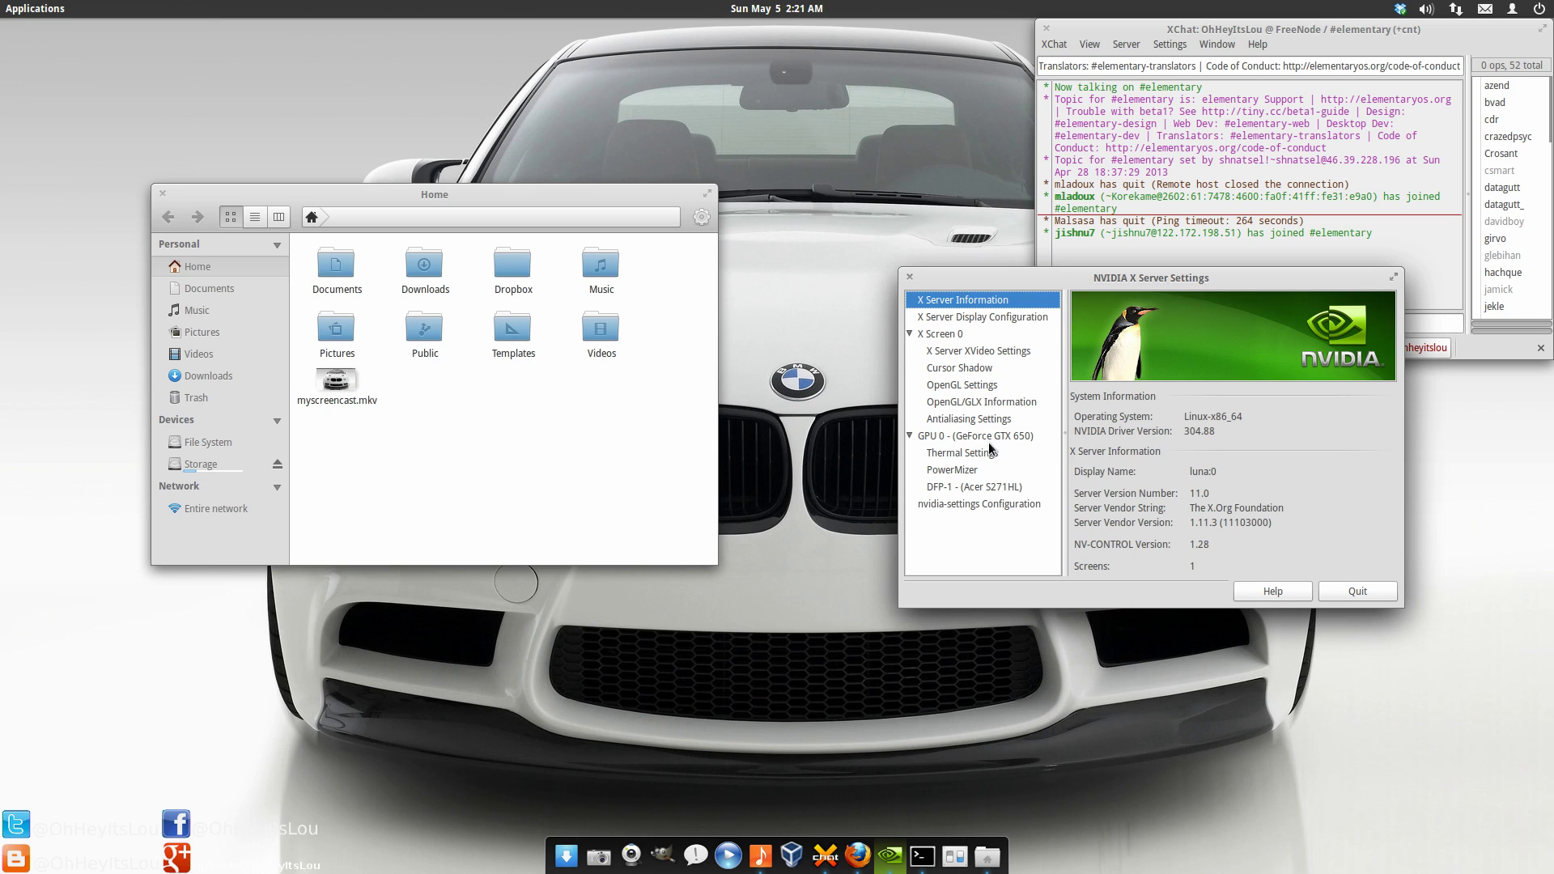
drag(634, 194, 724, 162)
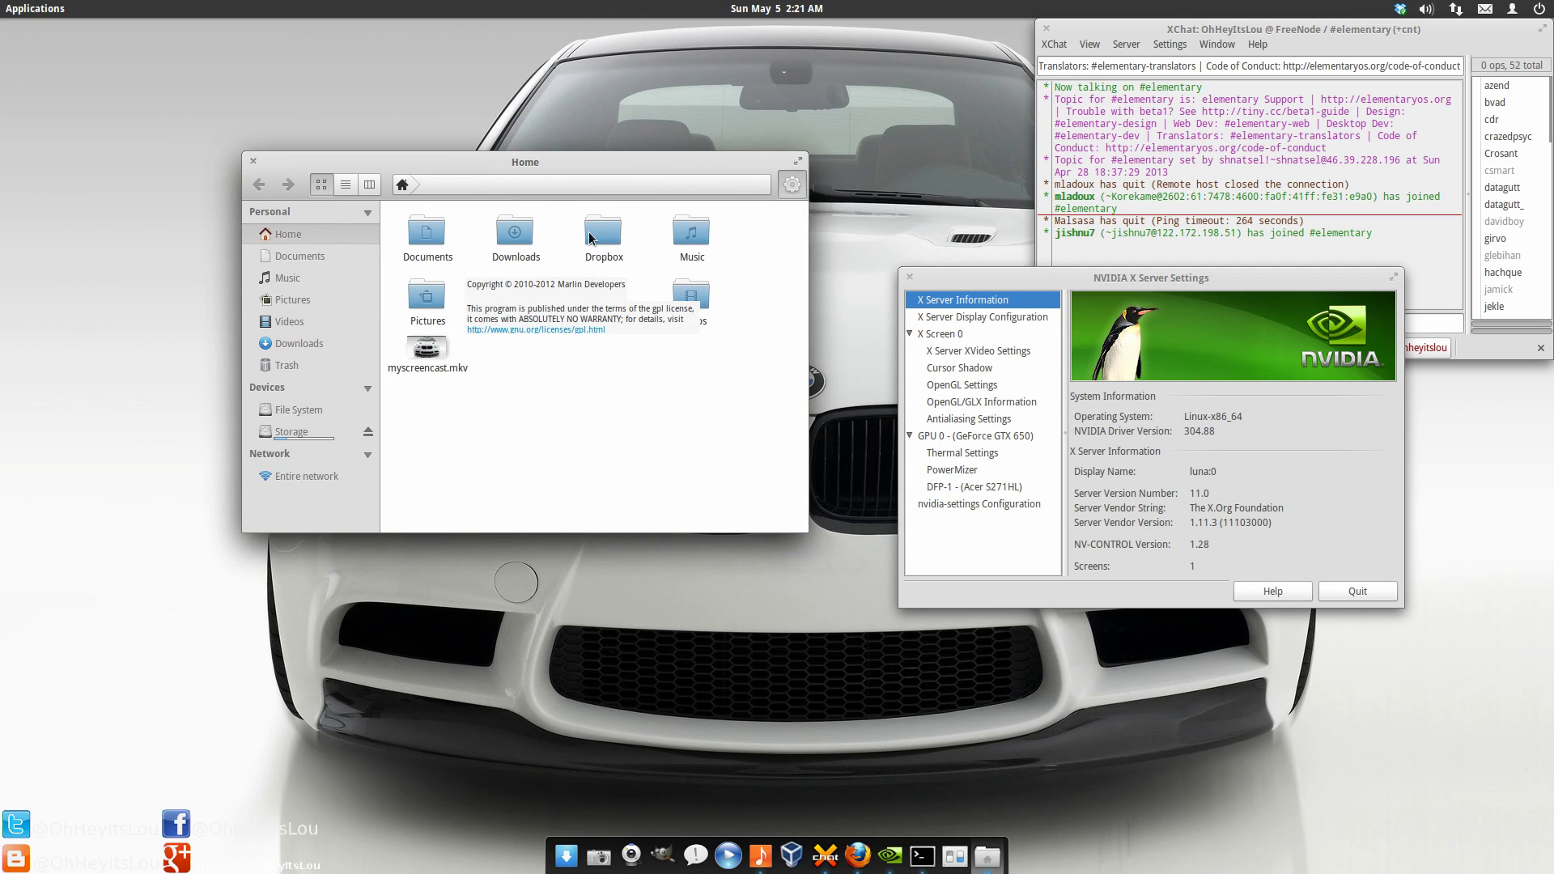
click(647, 367)
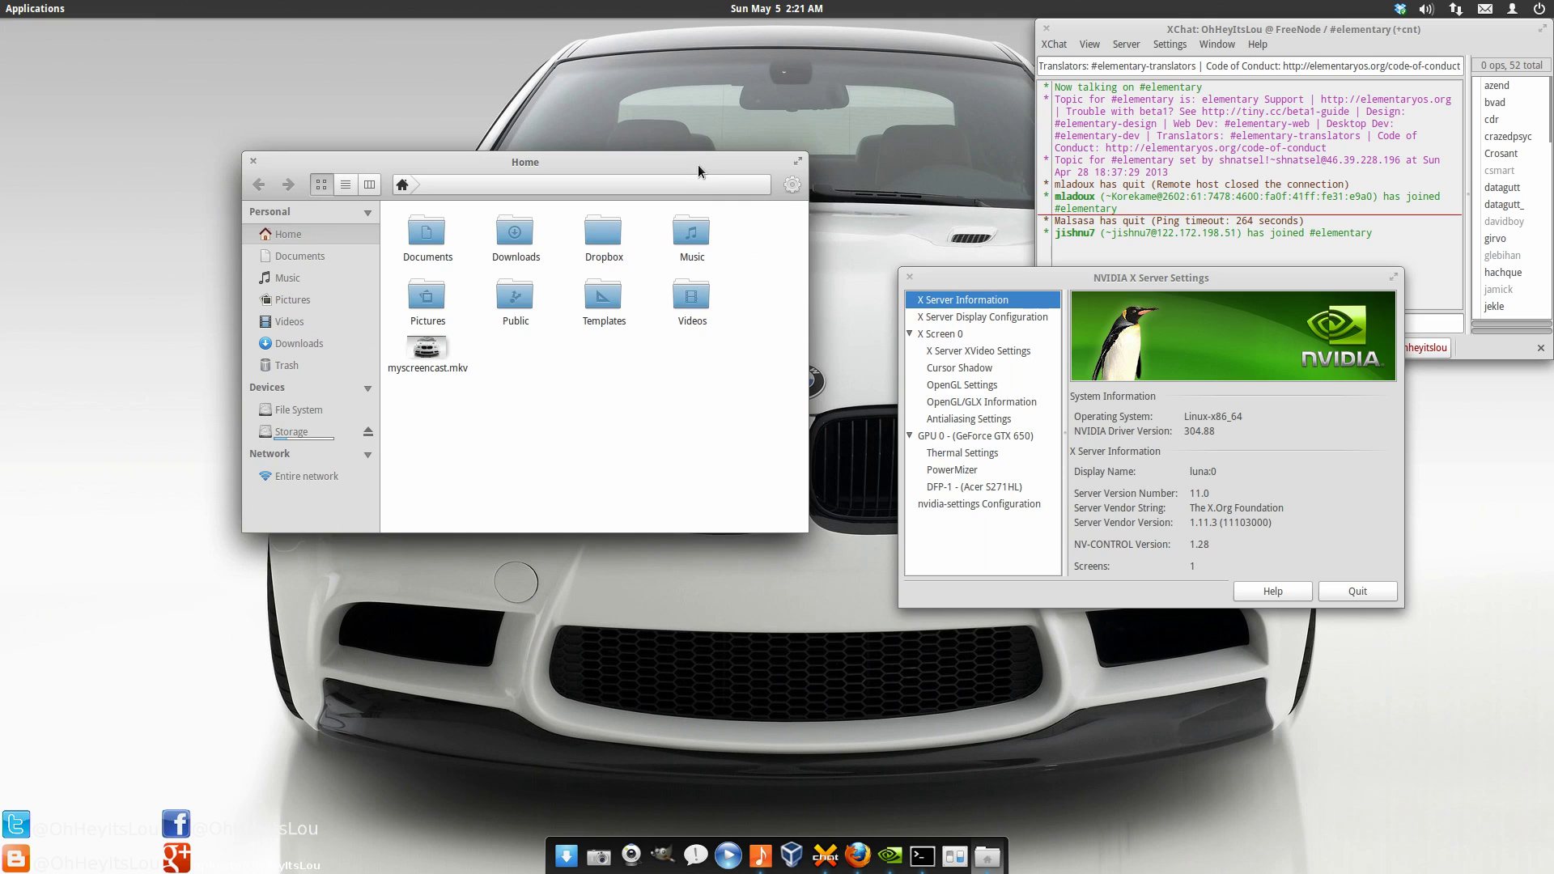
drag(698, 164, 604, 156)
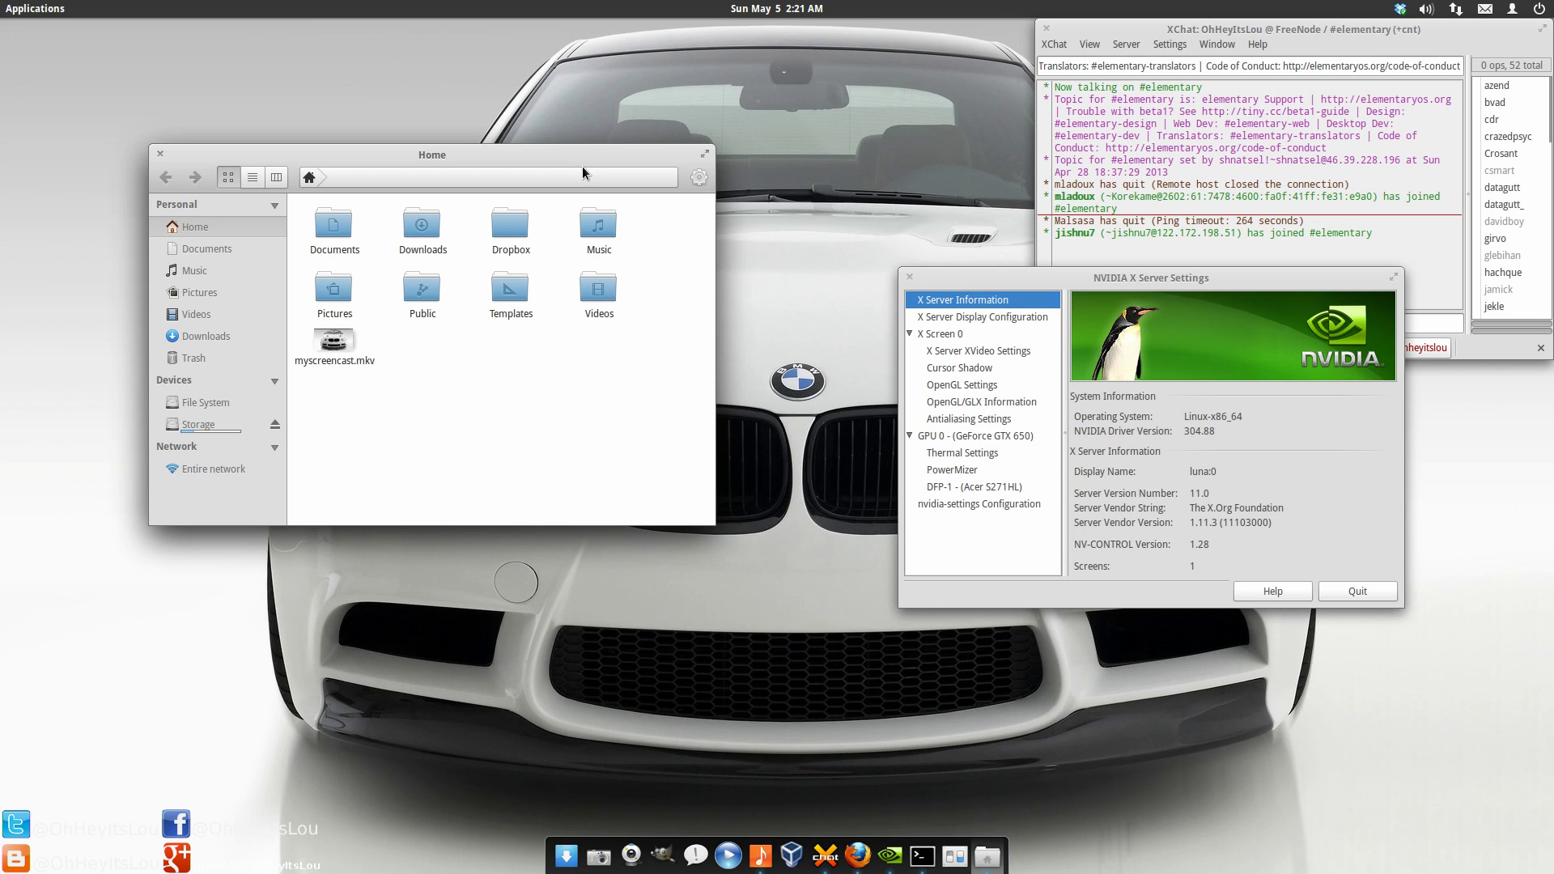
Tile the Home window bottom-left, top-left, maximized, left half and top-right, then restore it
key(ctrl+alt+KP_1)
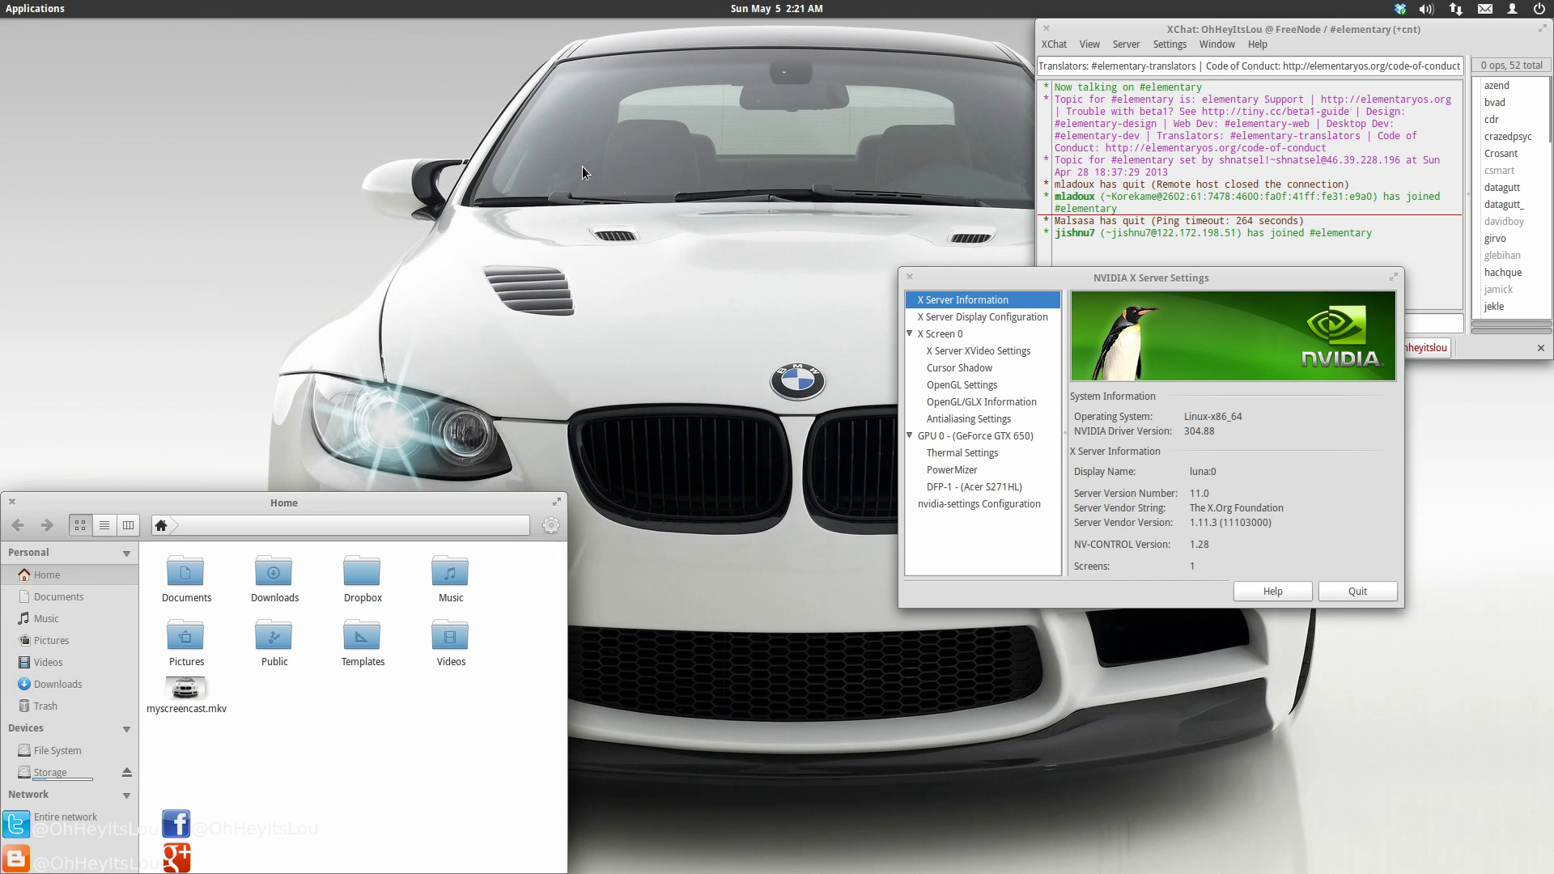
key(ctrl+alt+KP_7)
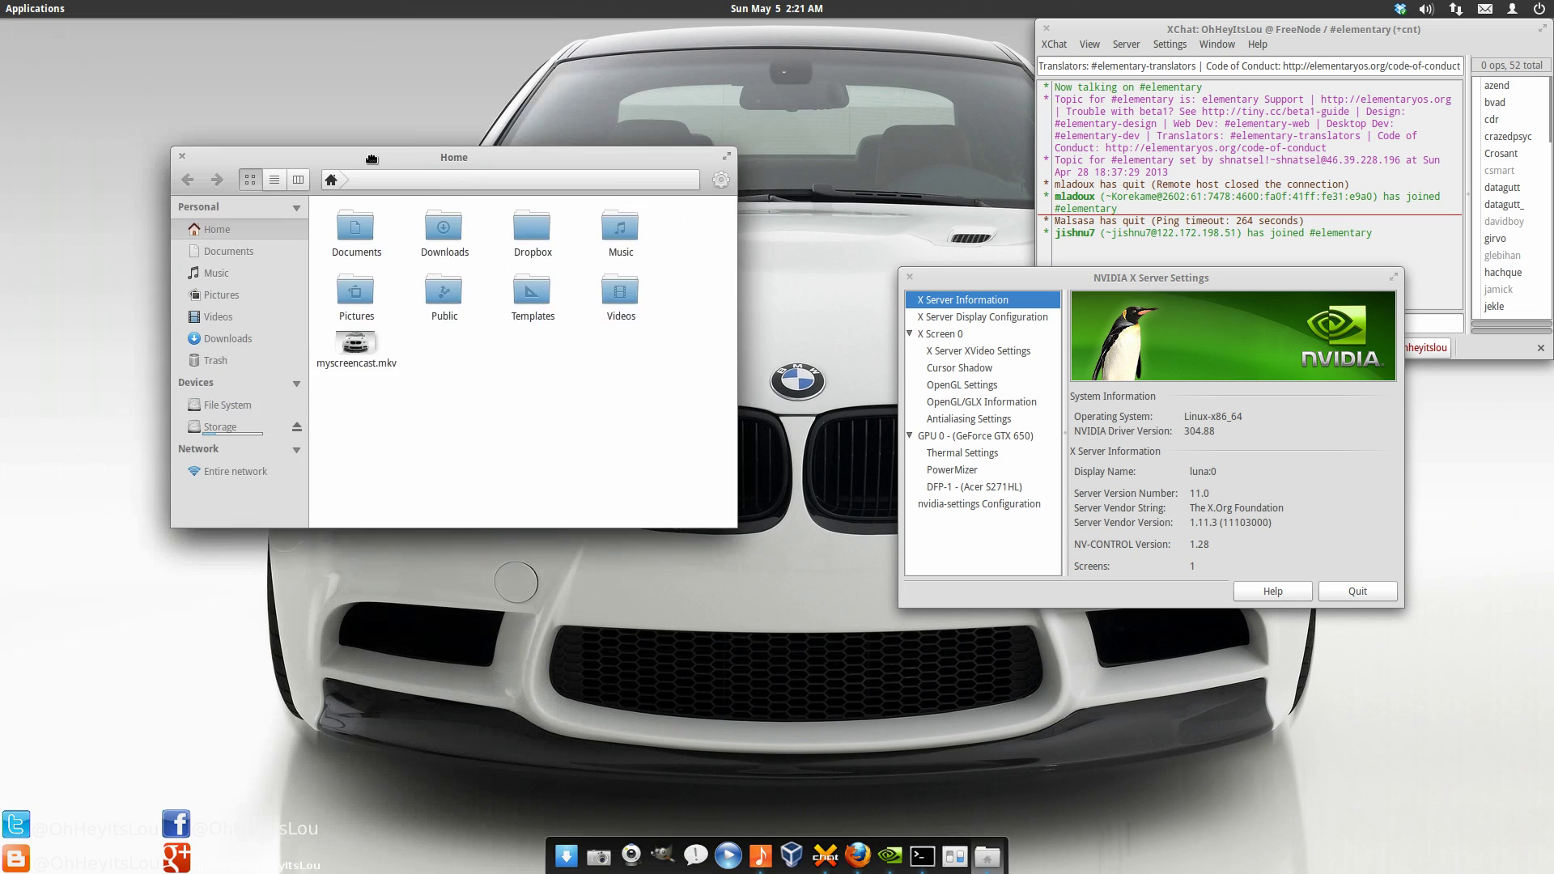
click(779, 29)
key(ctrl+alt+KP_4)
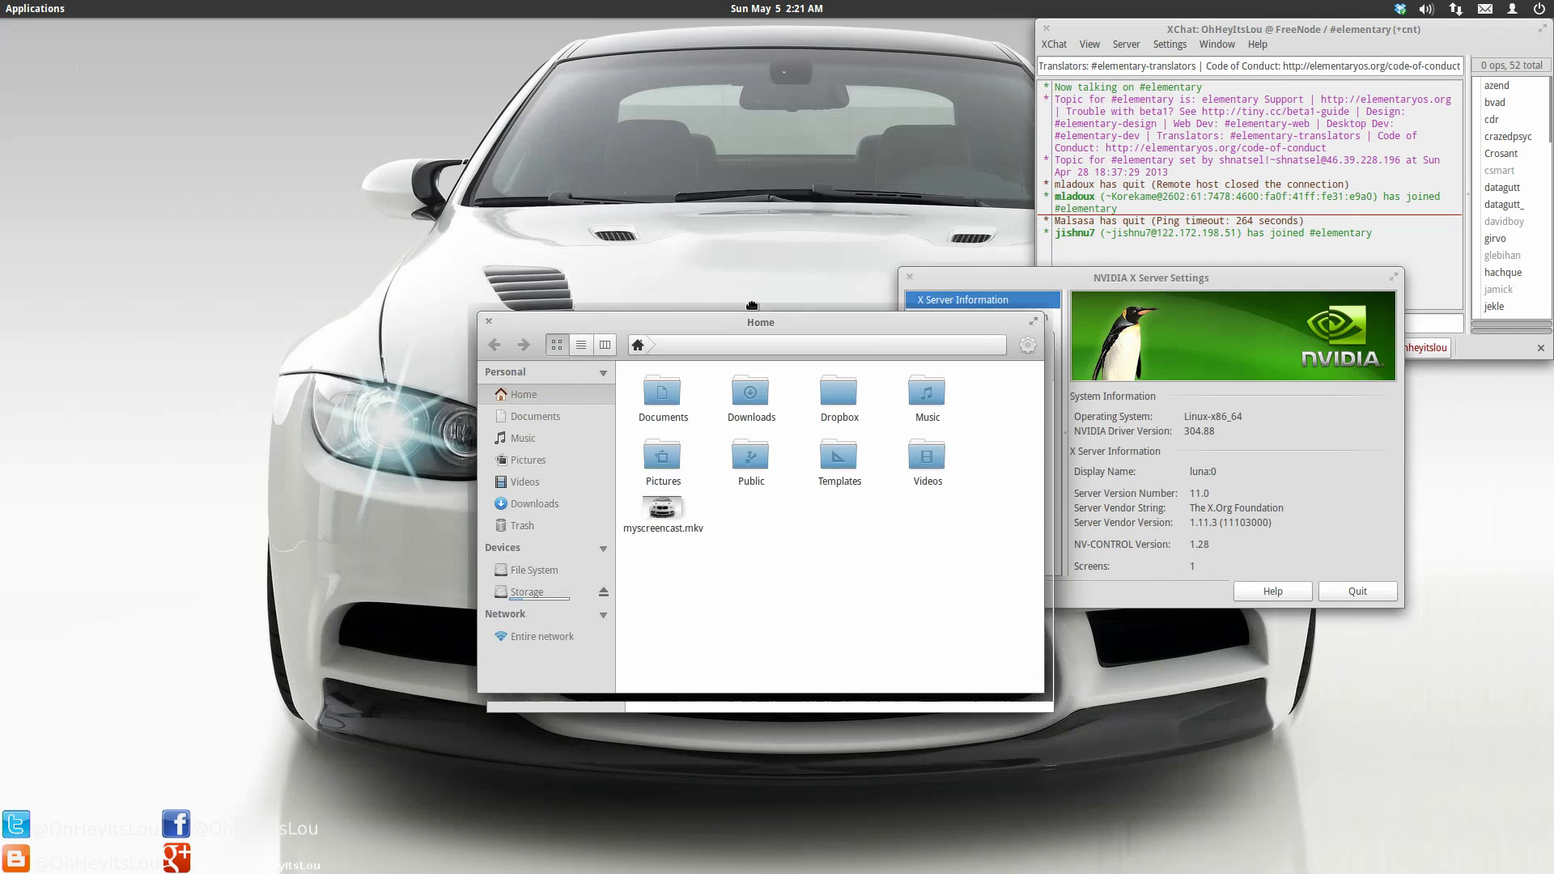
key(ctrl+alt+KP_9)
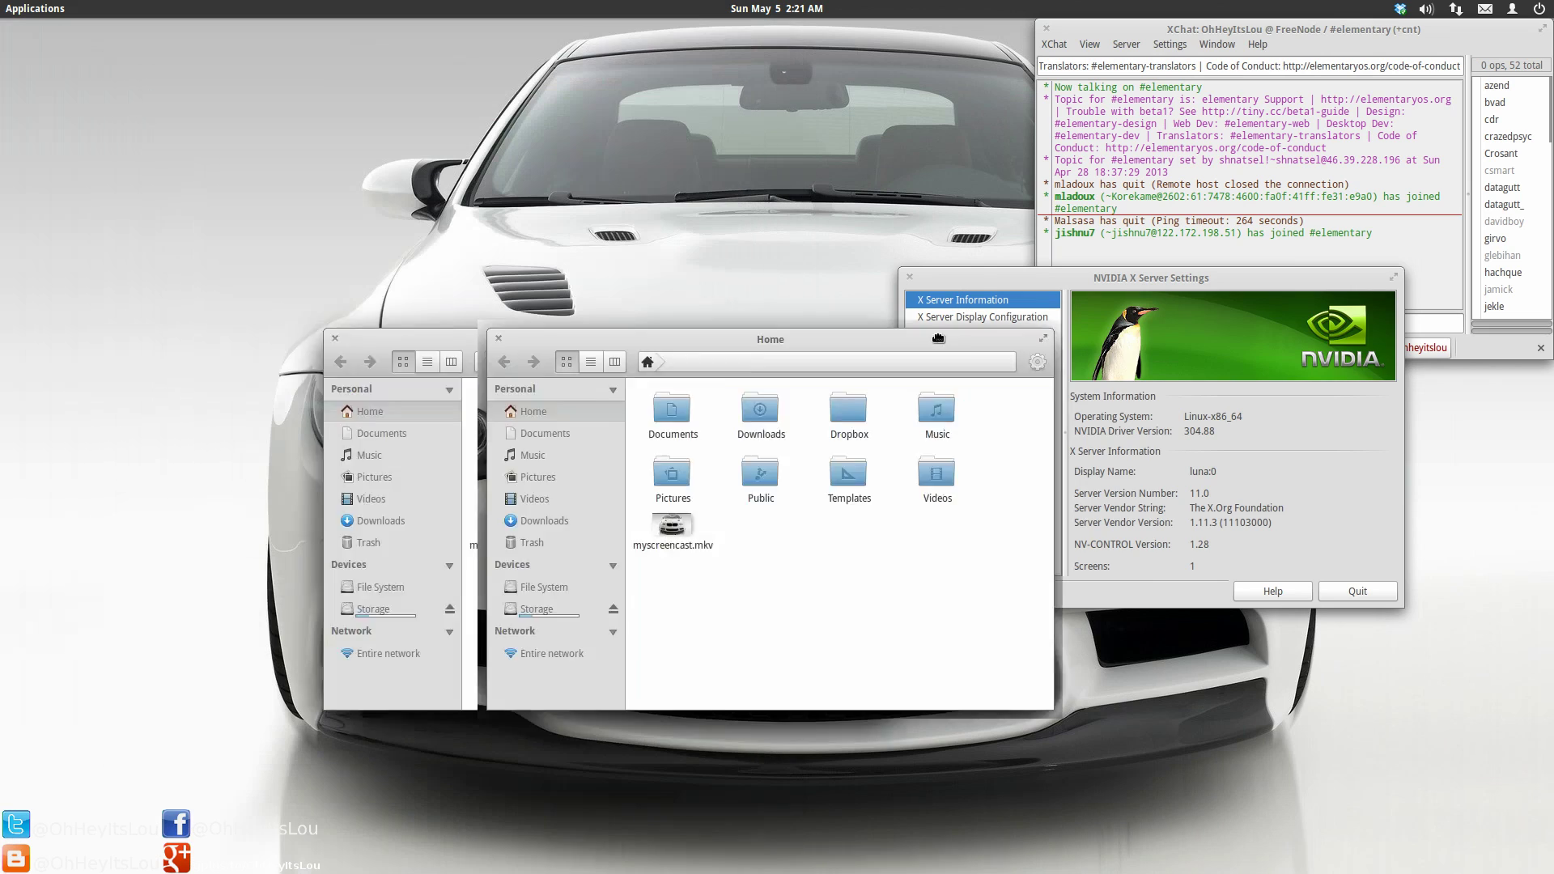
key(ctrl+alt+KP_7)
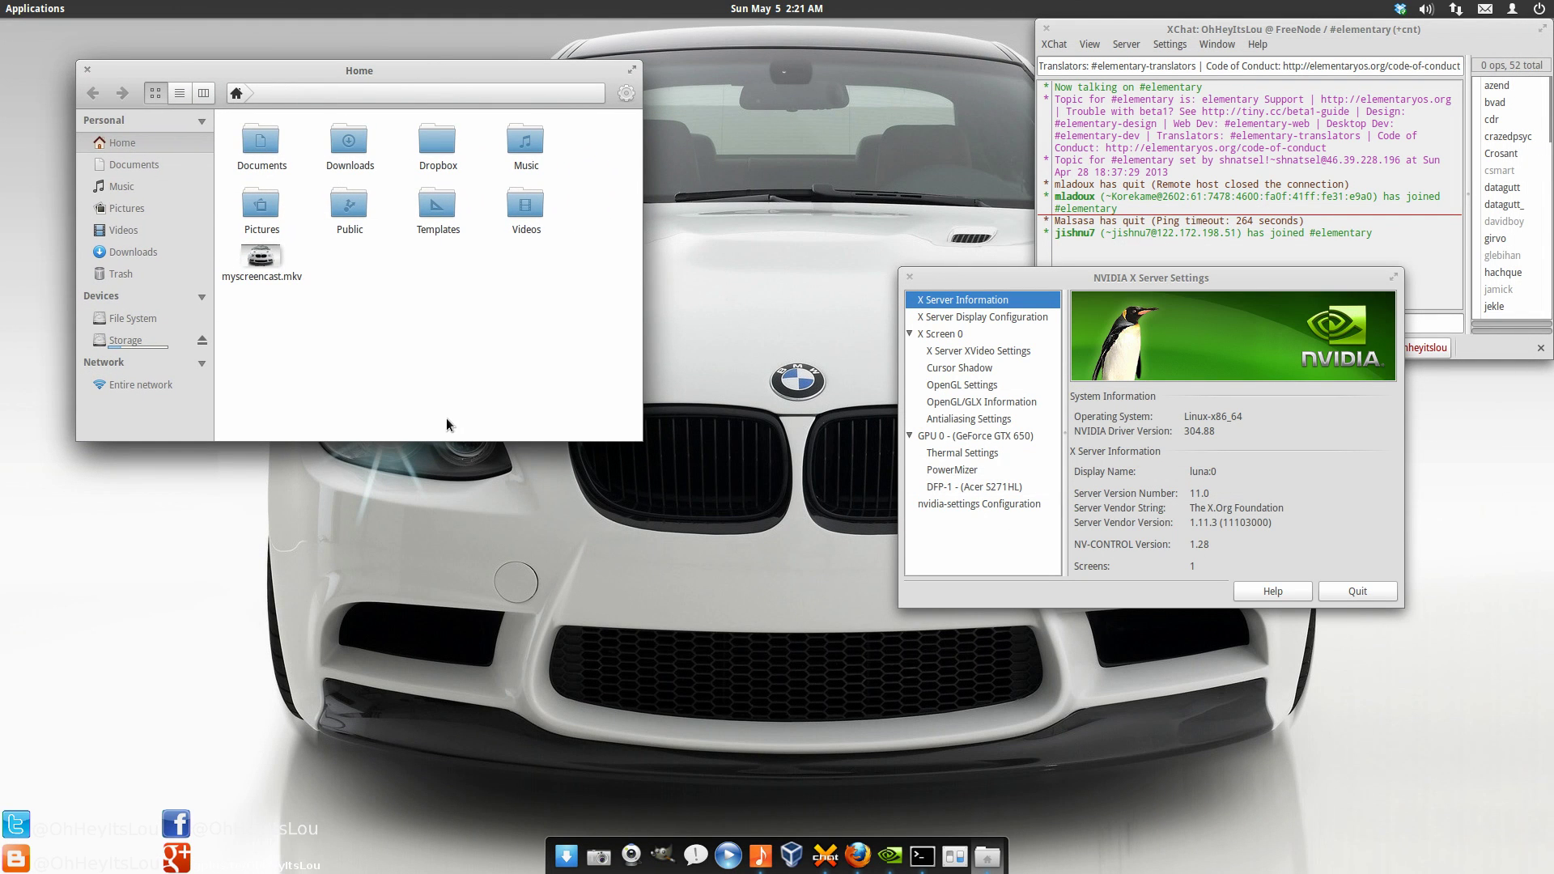
Cancel quitting NVIDIA X Server Settings and view PowerMizer clocks: 1058 MHz graphics, 2500 MHz memory
drag(1175, 290, 1004, 289)
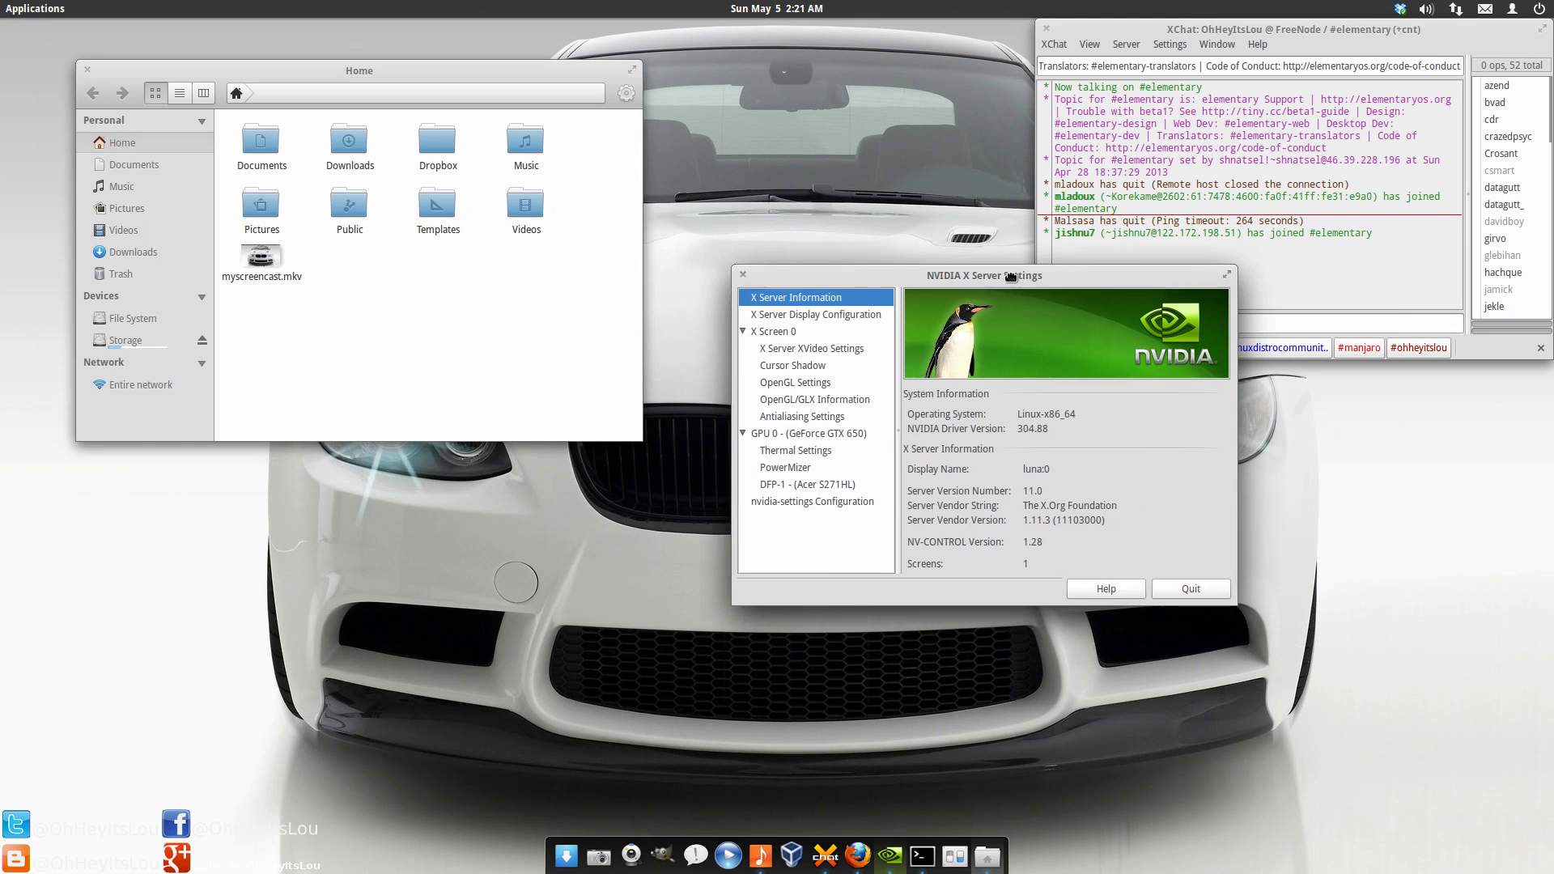
click(1171, 594)
click(1026, 370)
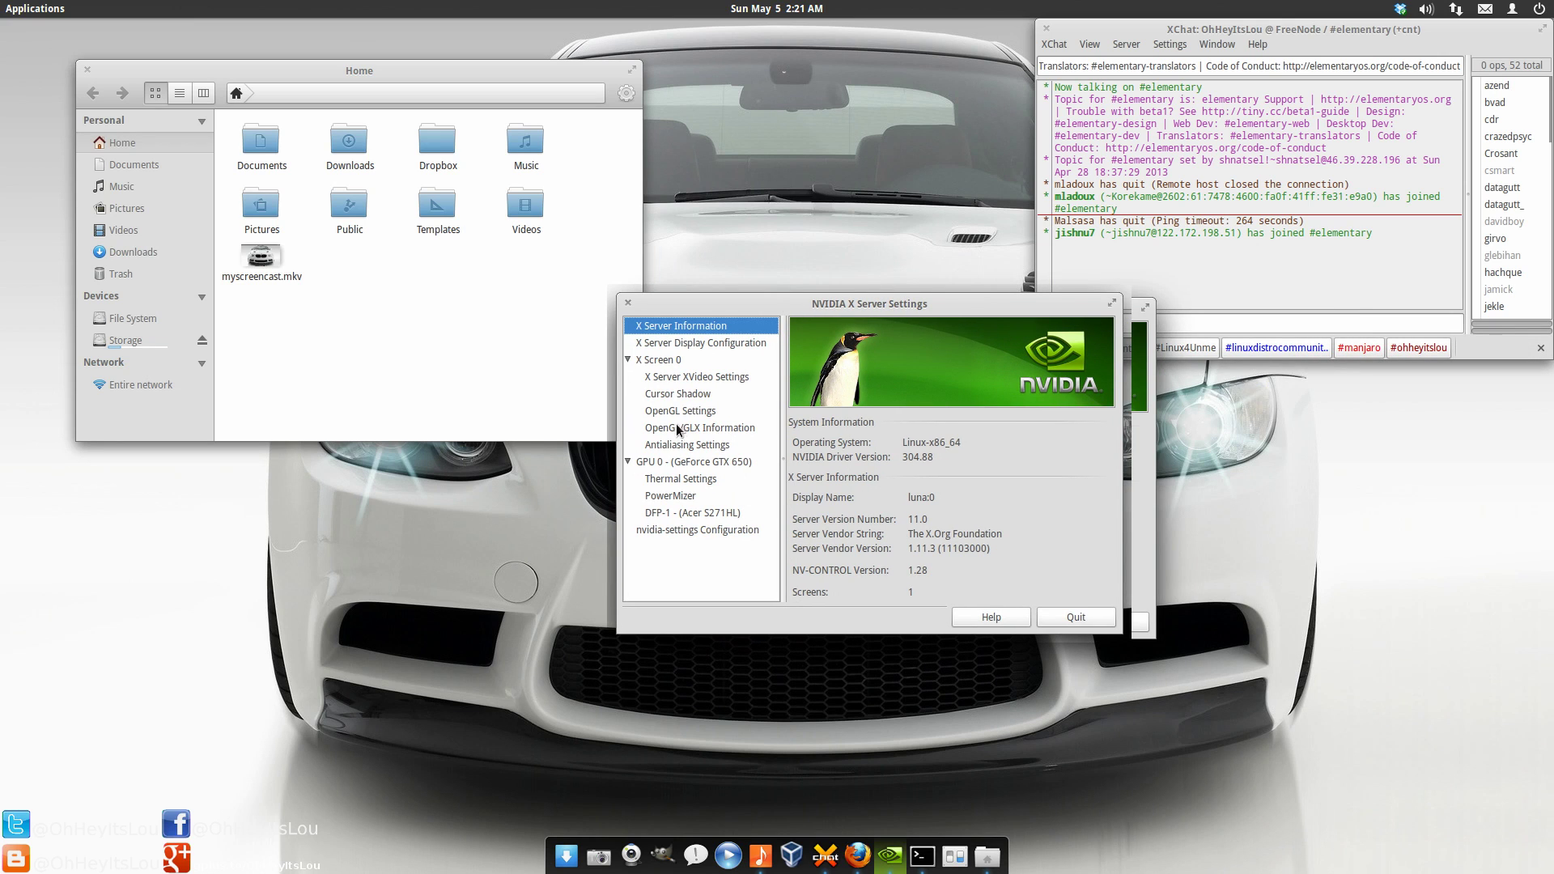
click(706, 497)
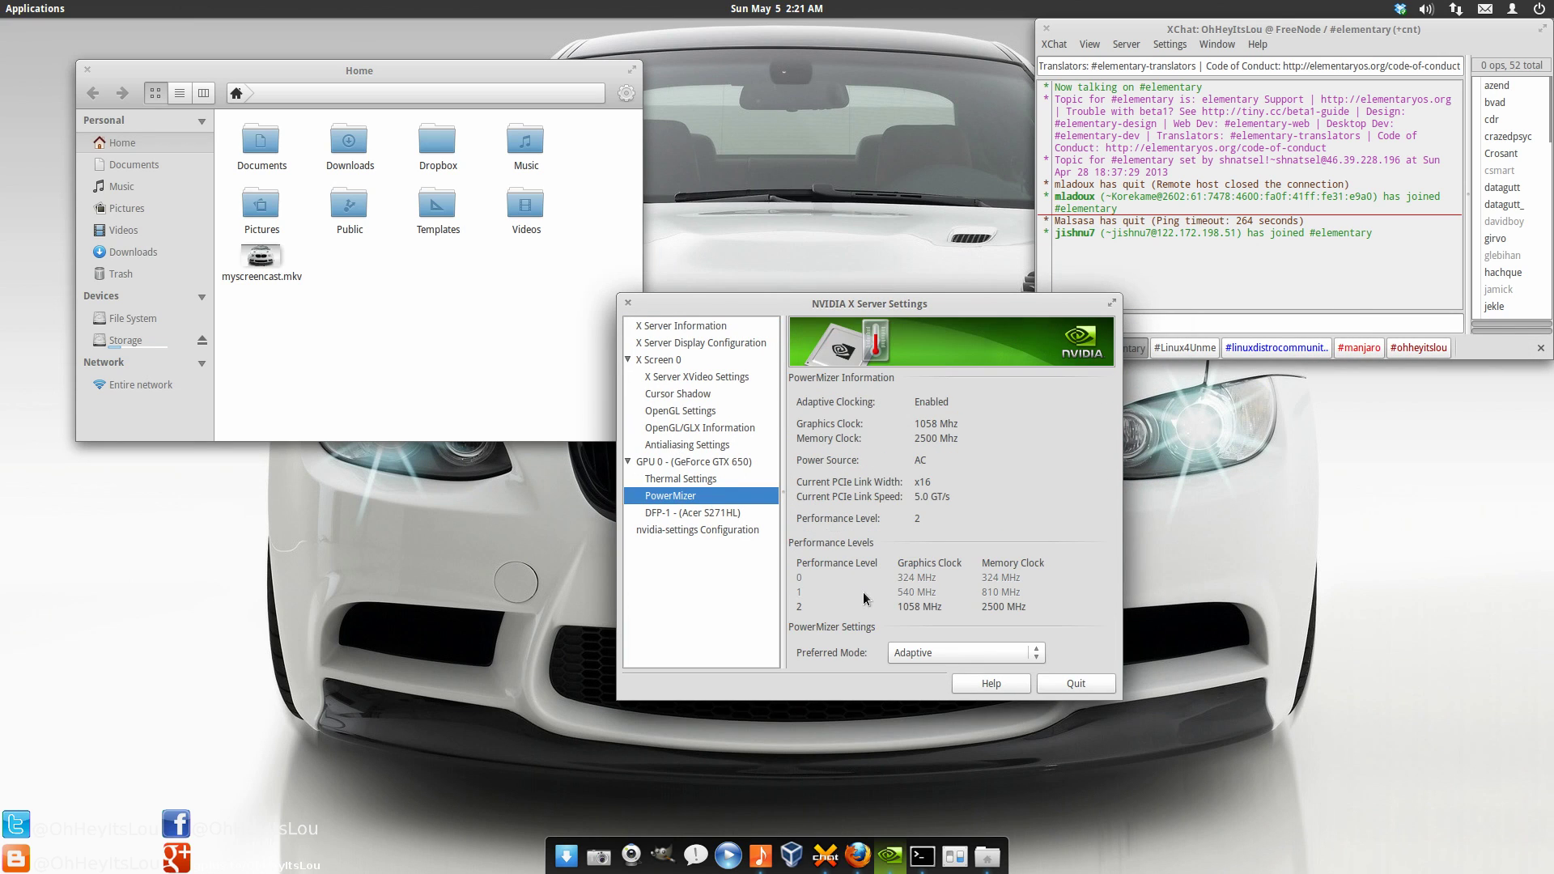
click(629, 303)
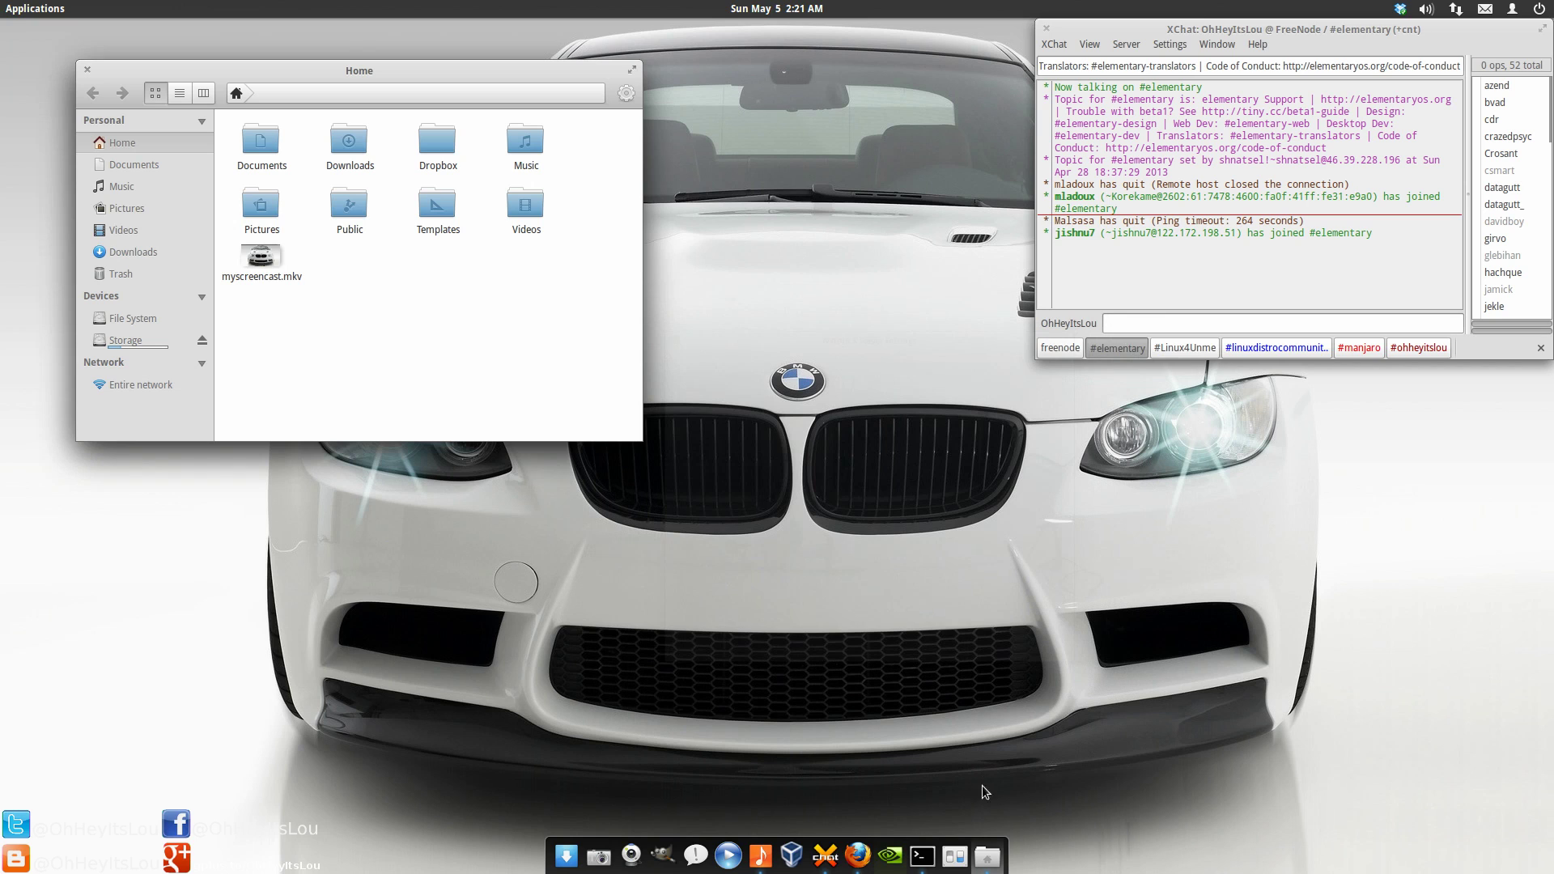
click(955, 856)
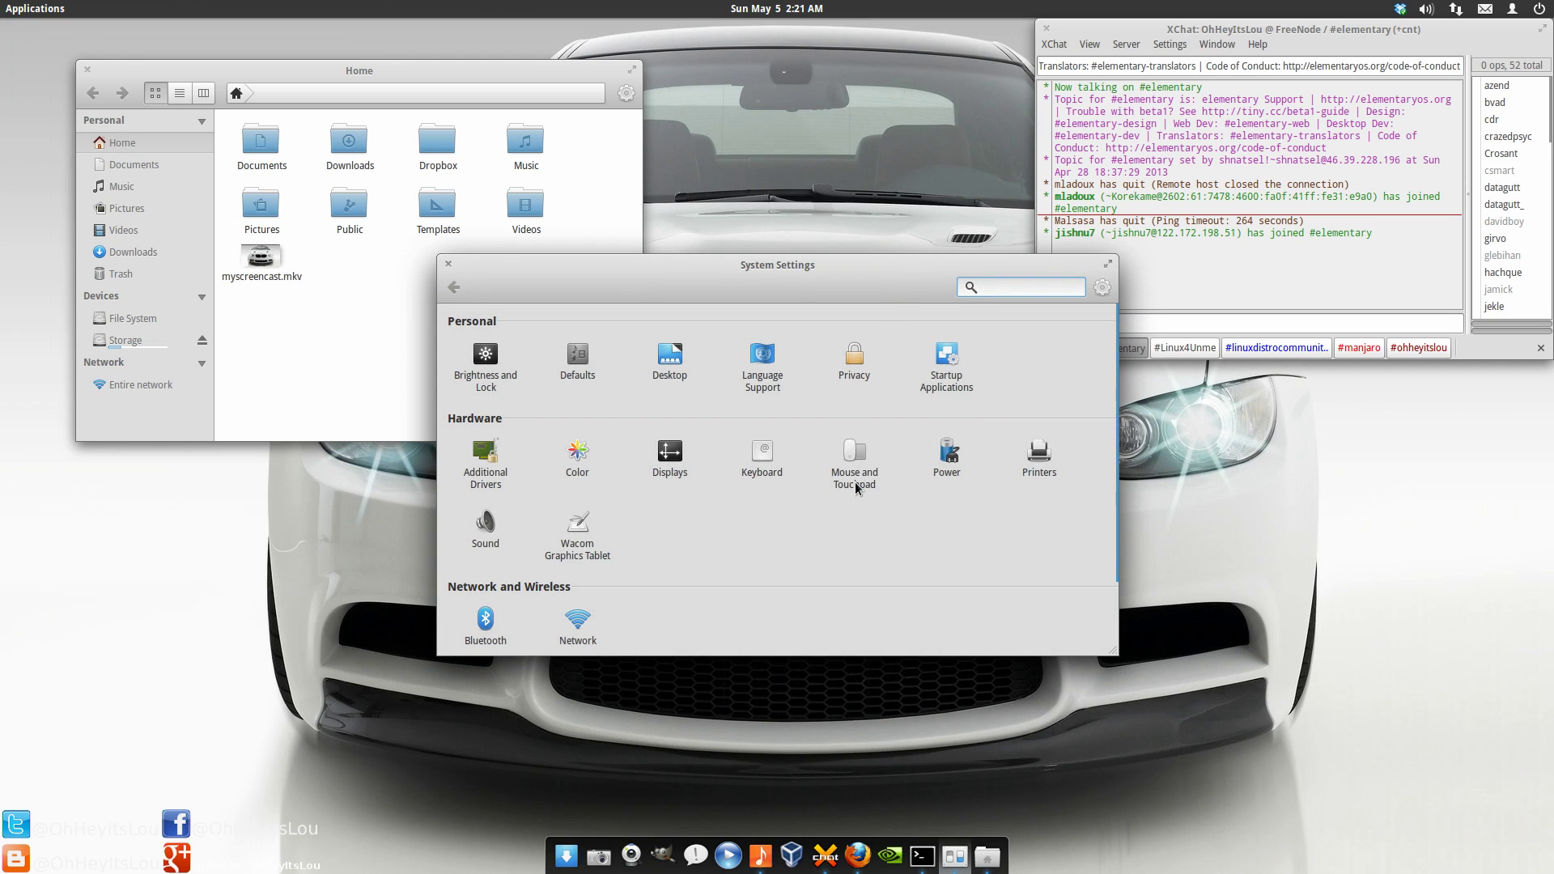
scroll(855, 483, down, 2)
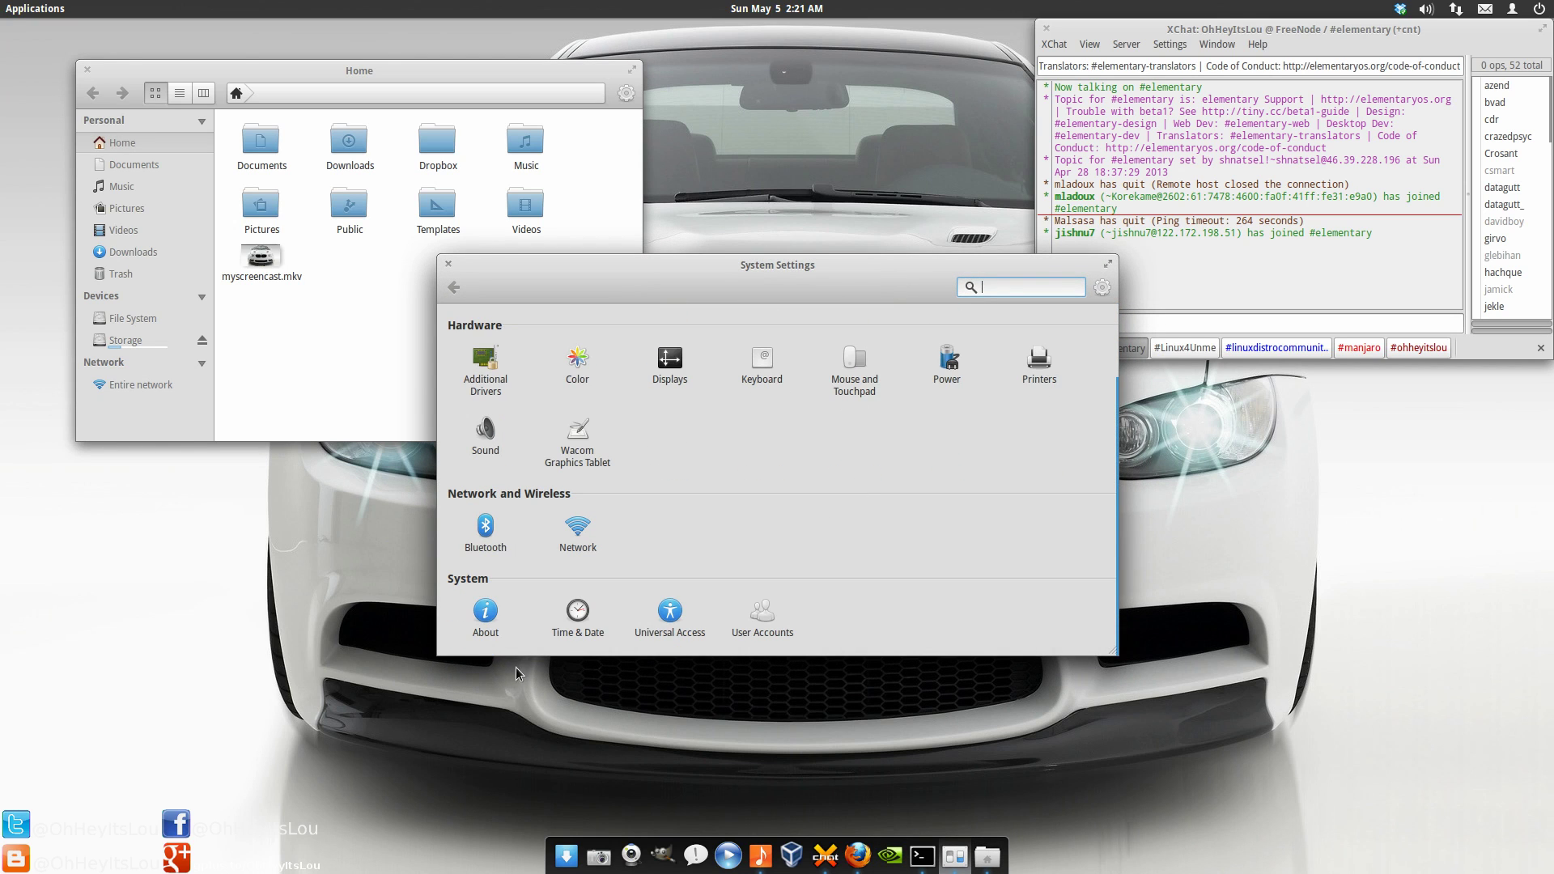
click(500, 624)
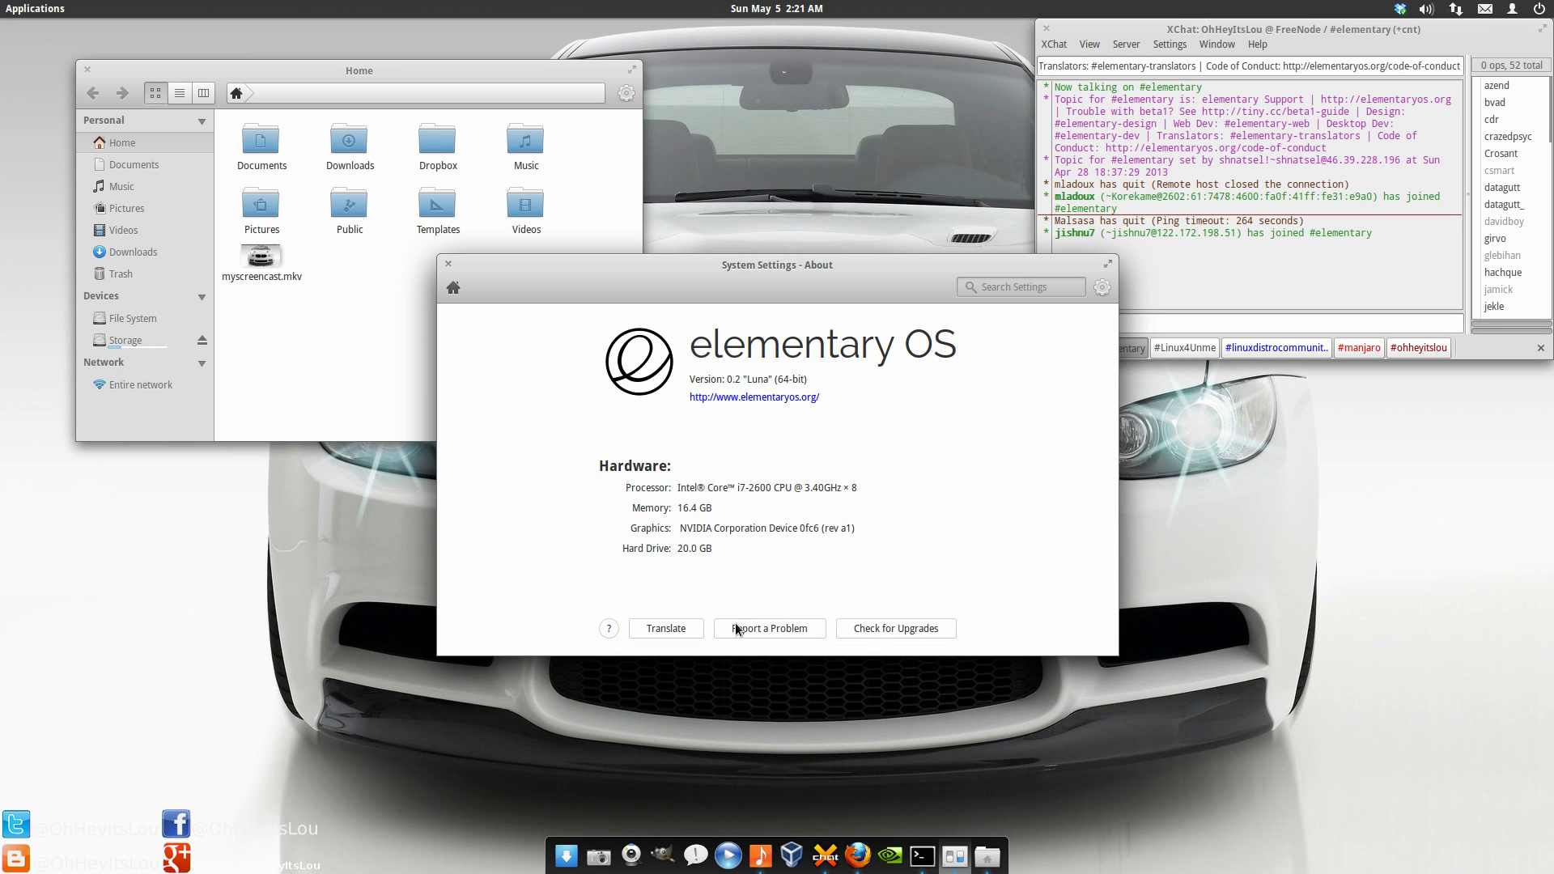
click(453, 287)
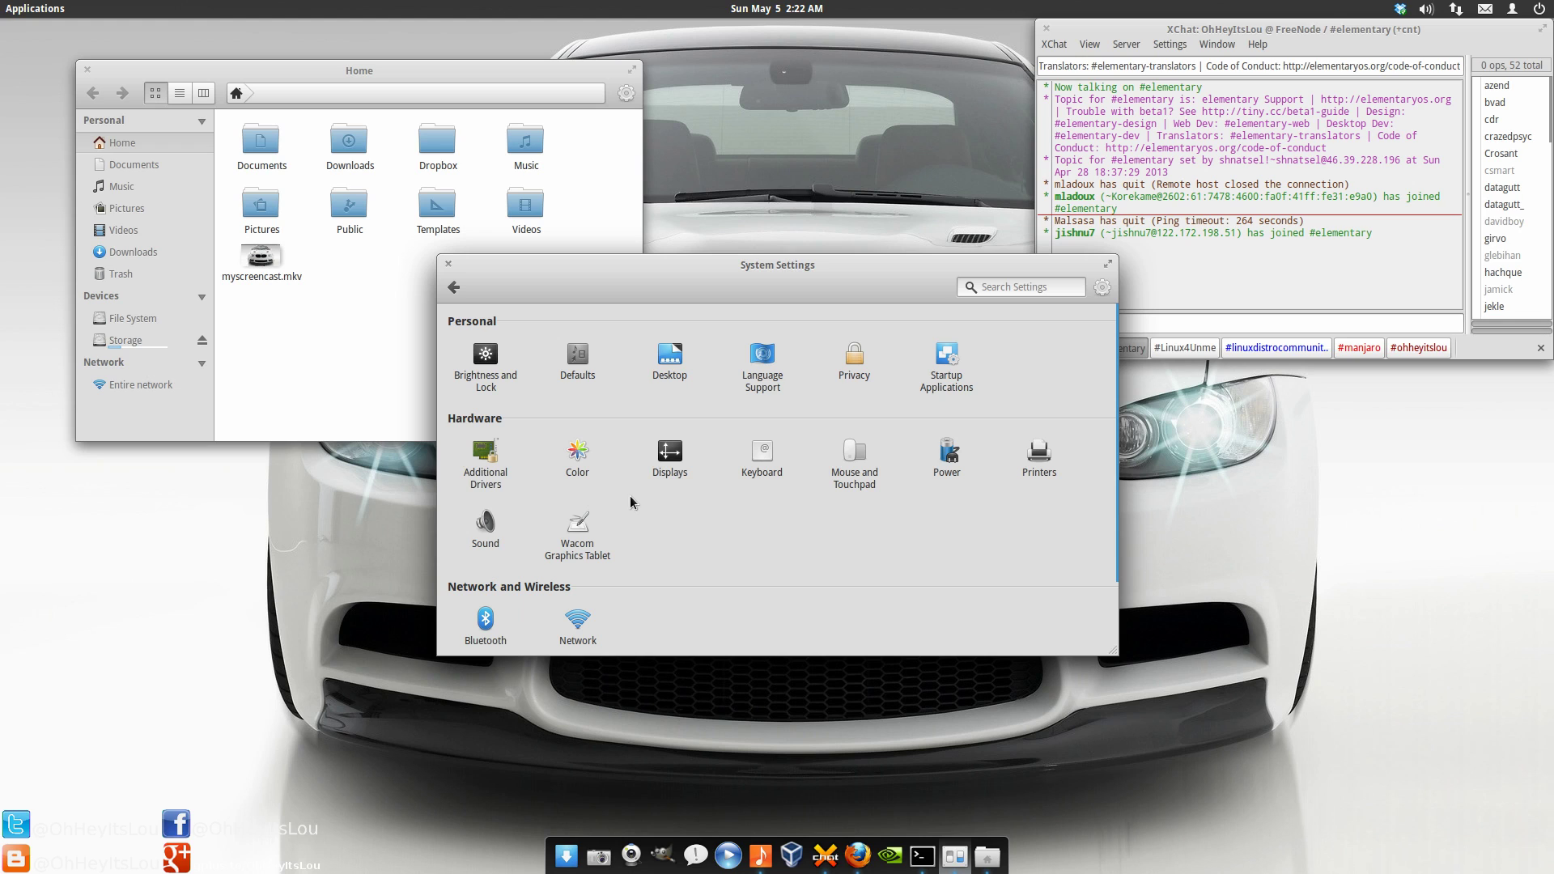
click(453, 287)
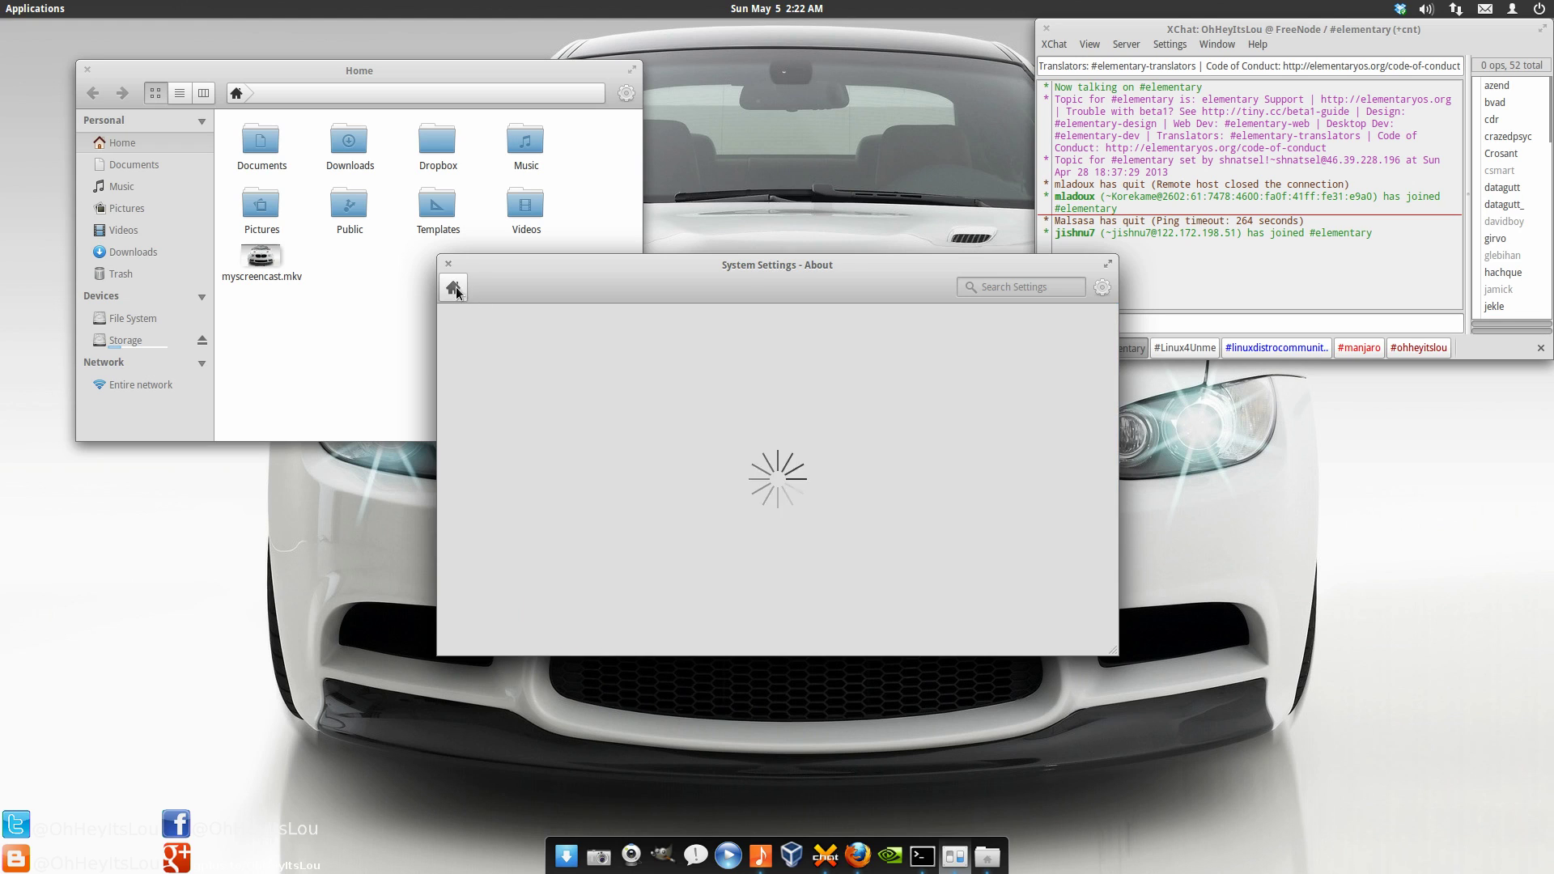
click(448, 264)
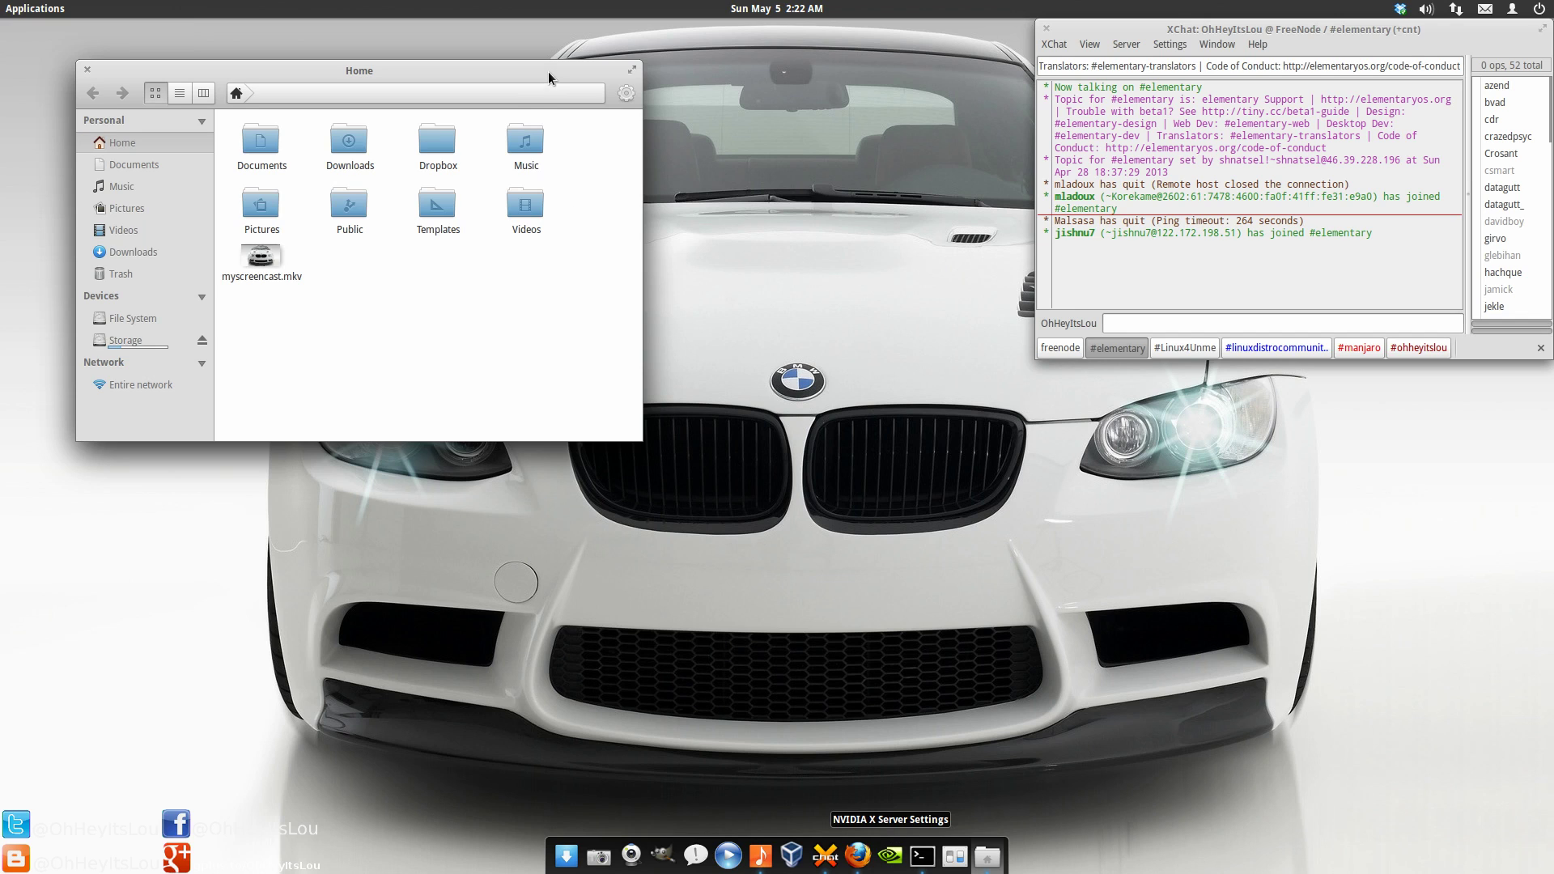
Close the Home files window and show the calendar from the clock
mouse_move(547, 71)
mouse_down()
mouse_move(542, 96)
mouse_move(545, 76)
mouse_up()
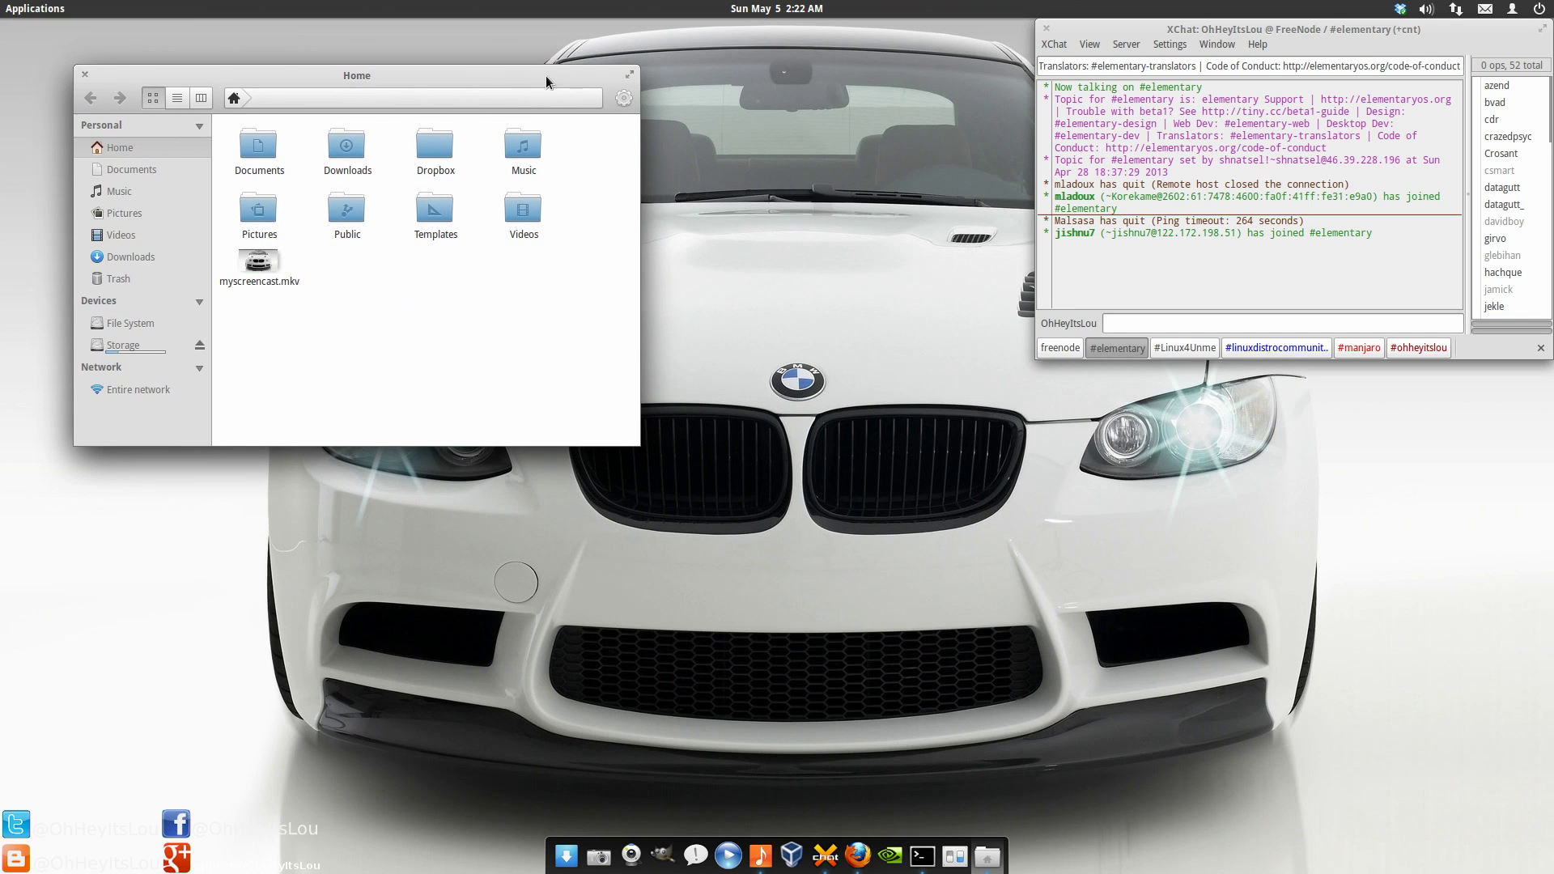
click(86, 75)
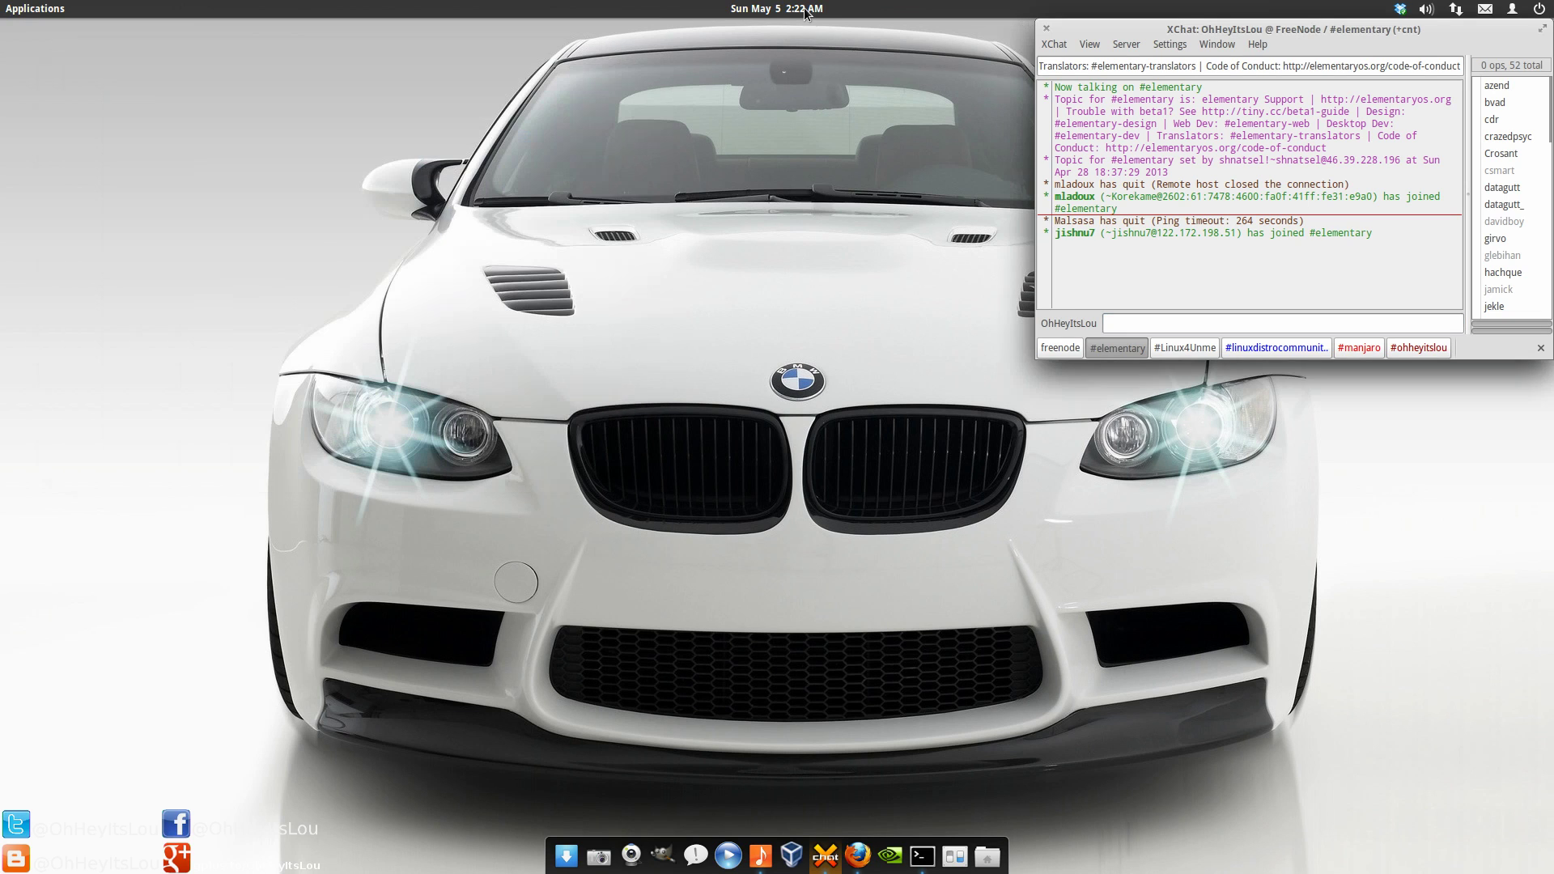
click(808, 10)
Browse the Applications launcher pages, then dismiss the launcher on the desktop
click(37, 9)
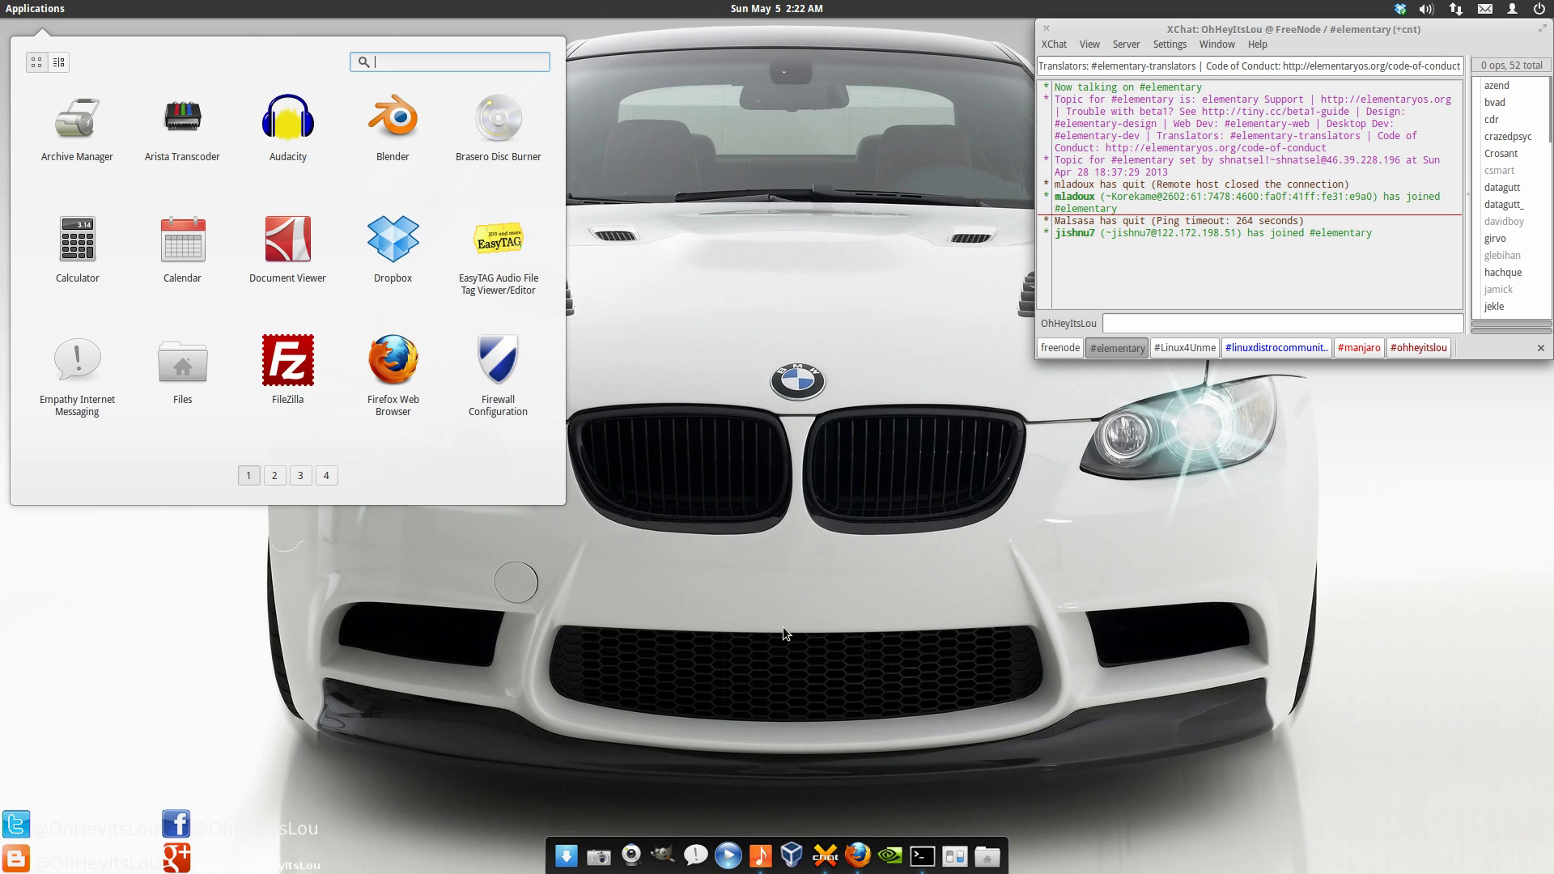
scroll(783, 626, down, 3)
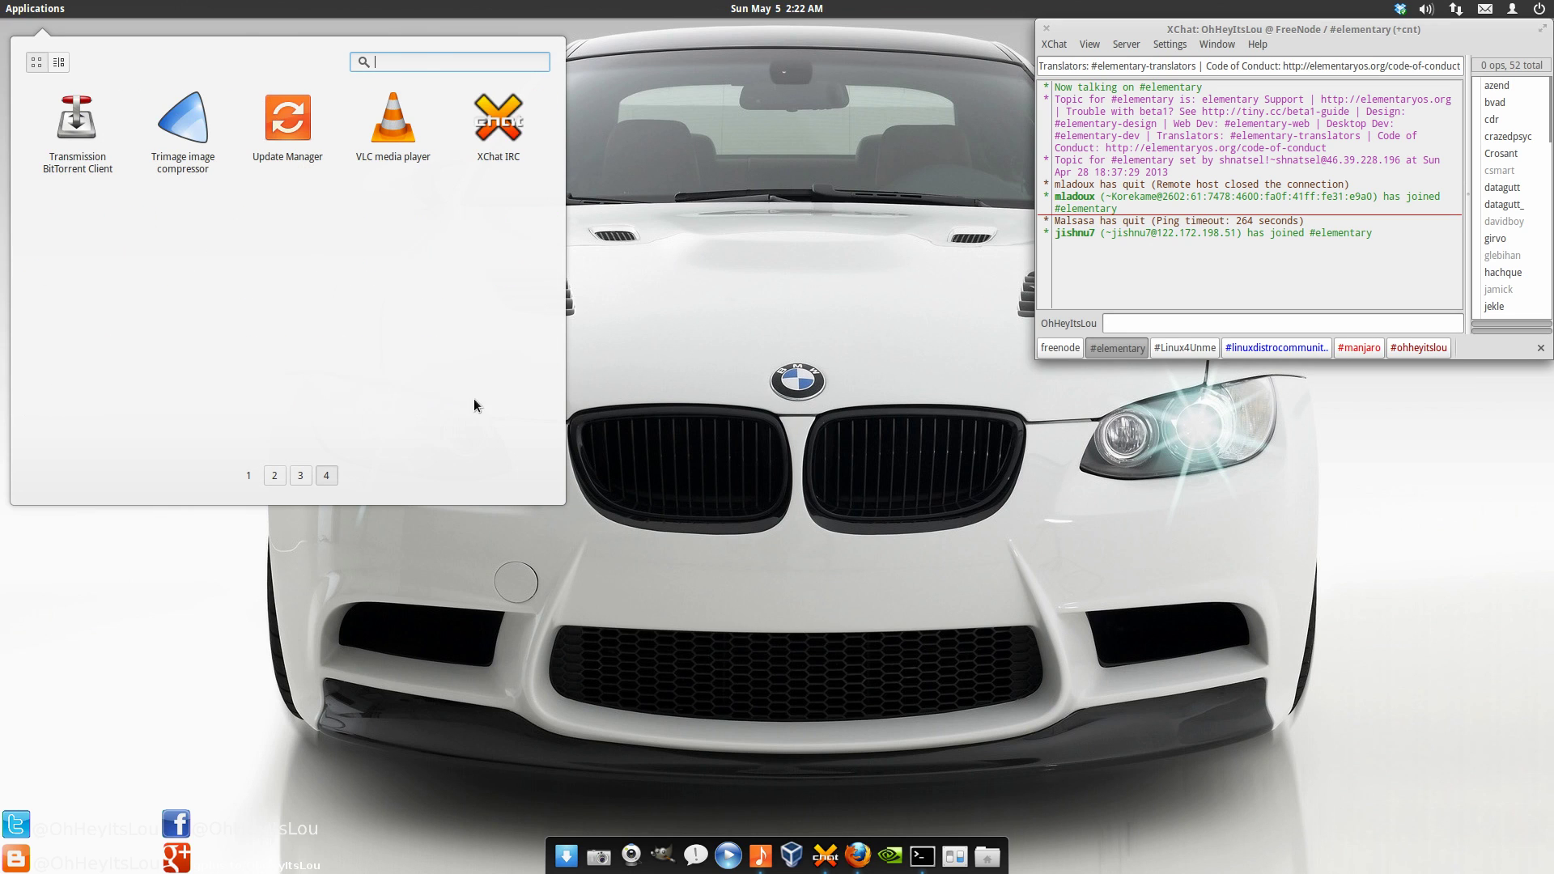
scroll(472, 401, up, 3)
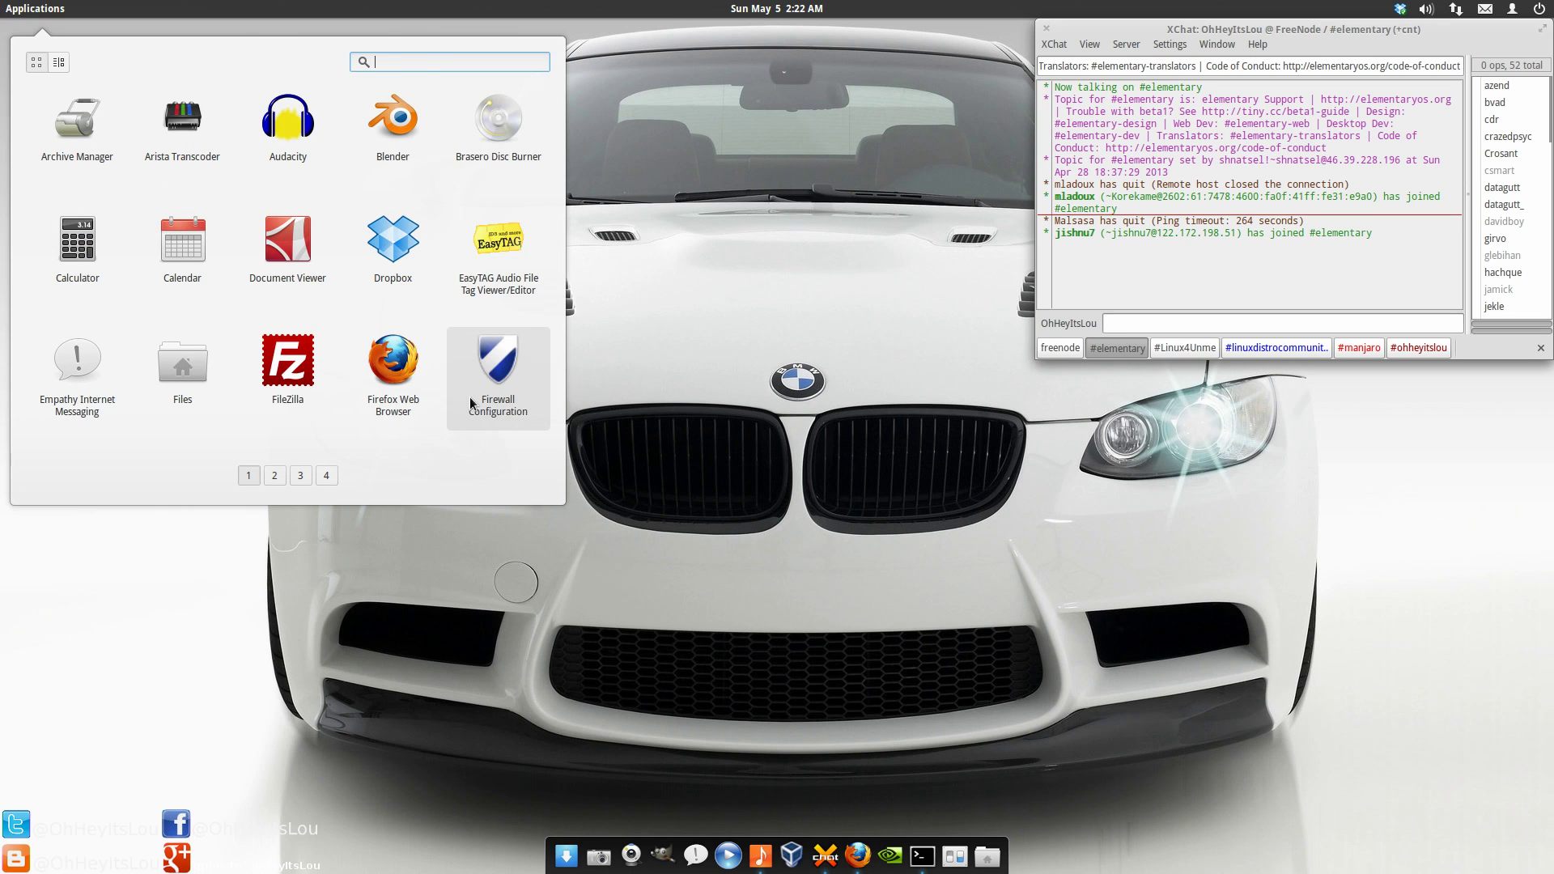
click(818, 423)
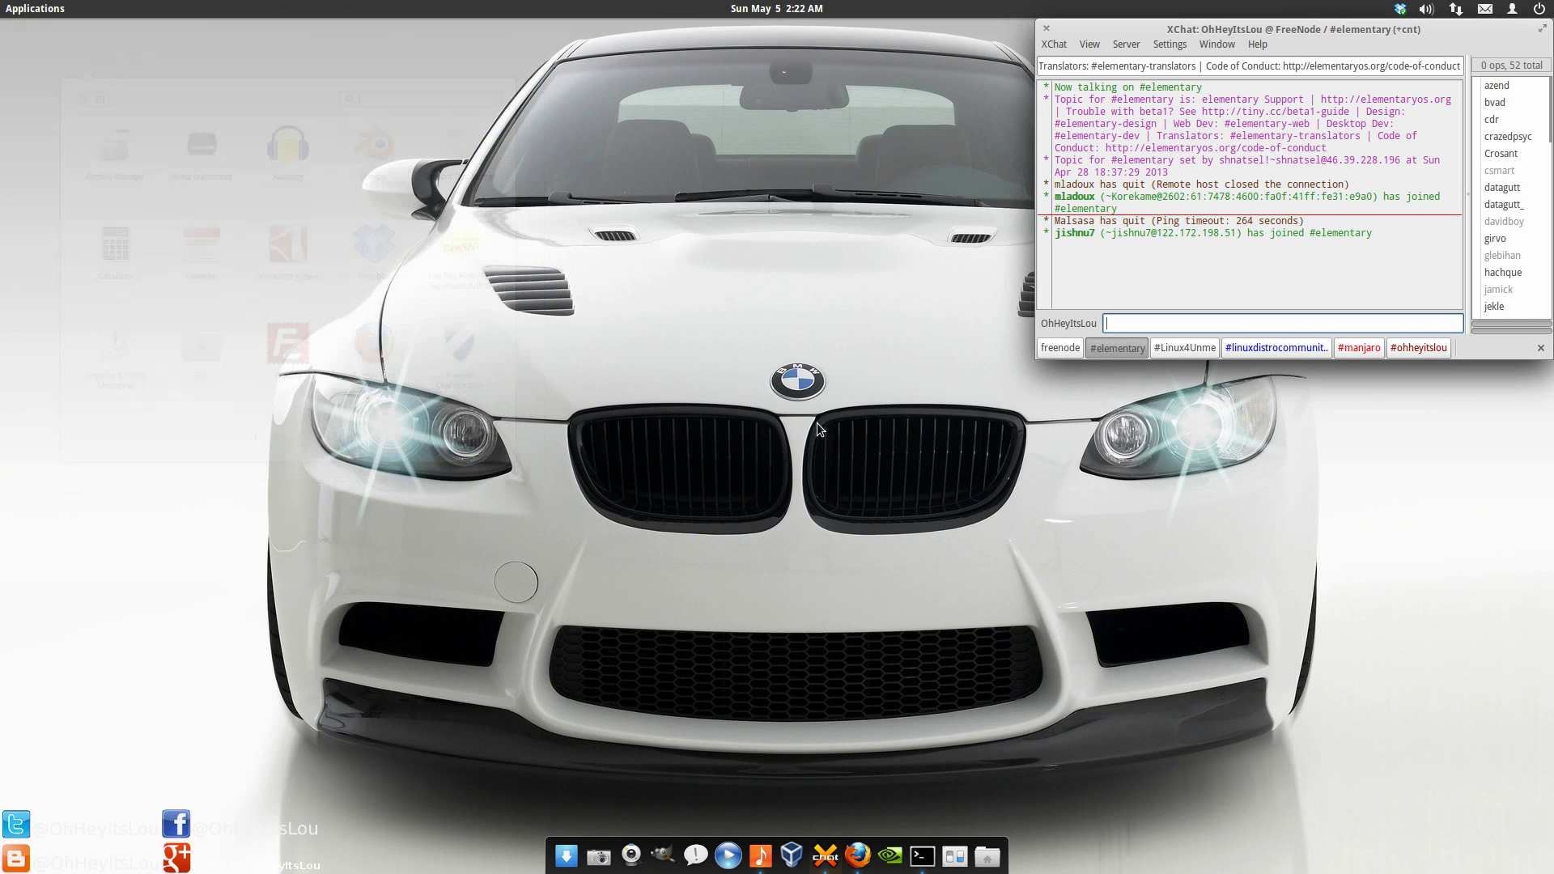